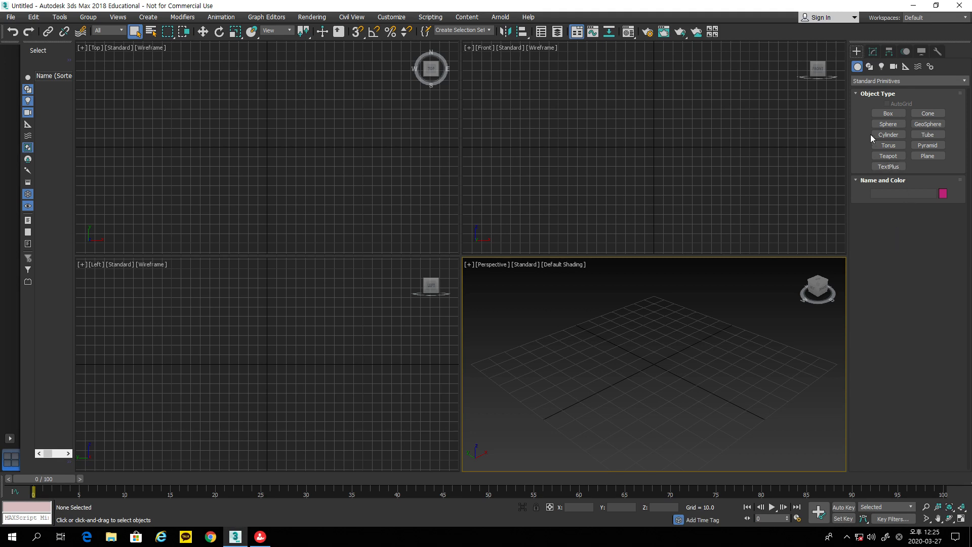
Step: Switch the Create panel to the Shapes category to list the Splines types
click(858, 68)
click(869, 67)
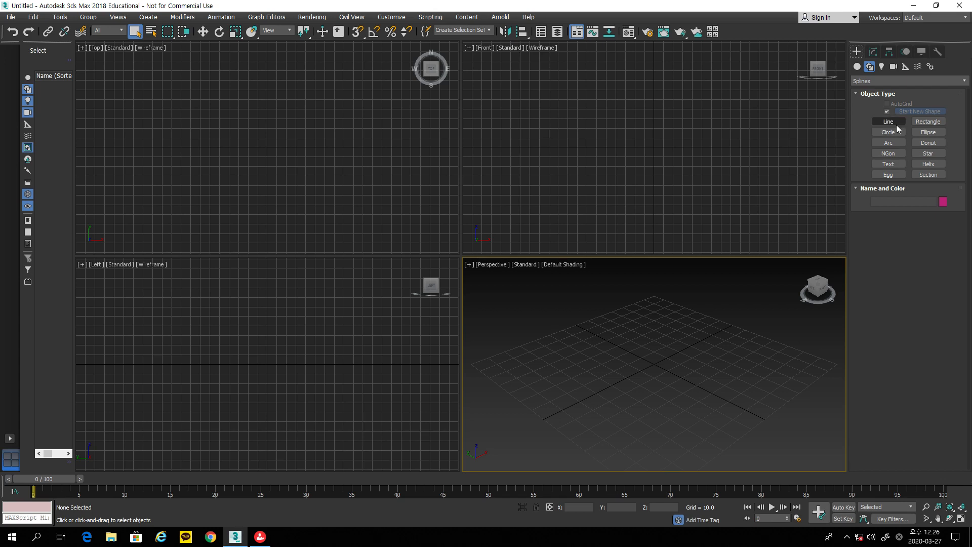
Step: Draw a rectangle in the Front view, about 89.4 long and 99.3 wide
click(929, 122)
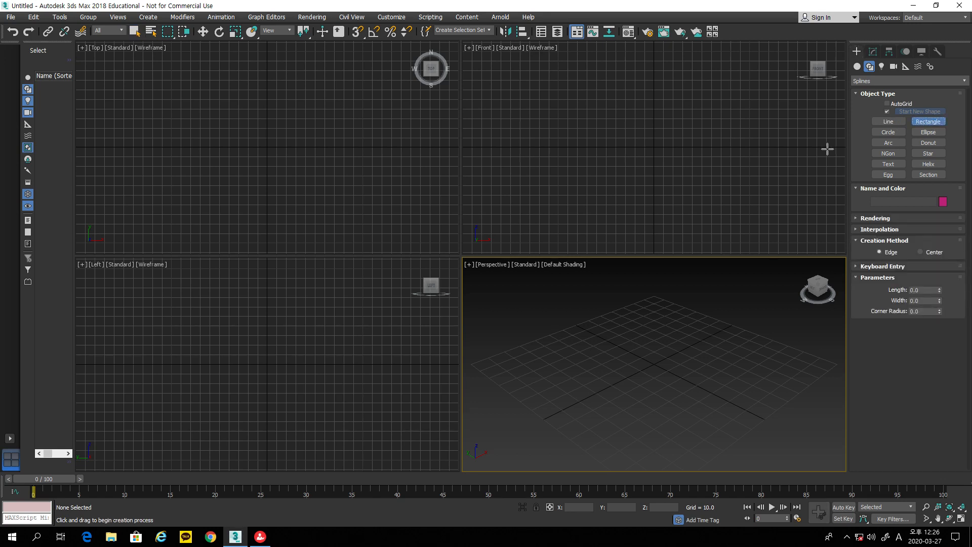
drag(549, 102, 634, 174)
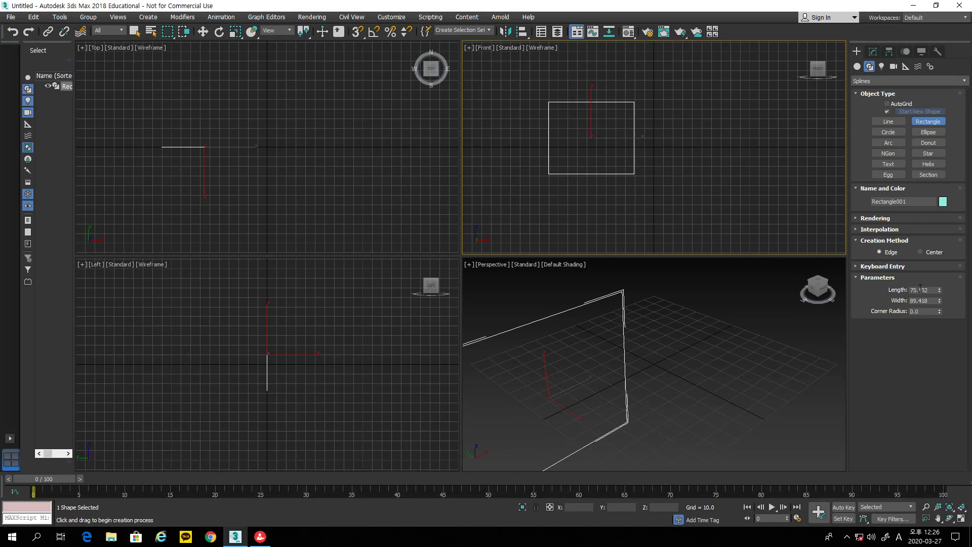
drag(940, 289, 939, 296)
middle_drag(684, 199, 733, 200)
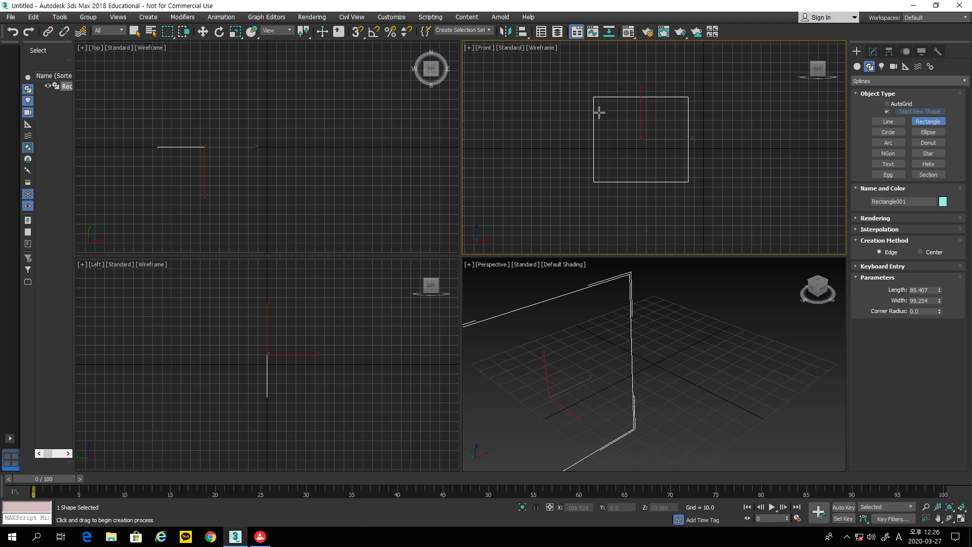
Step: Try a corner radius of 20, then reset it to 0 for sharp corners
click(910, 312)
text(20)
key(Return)
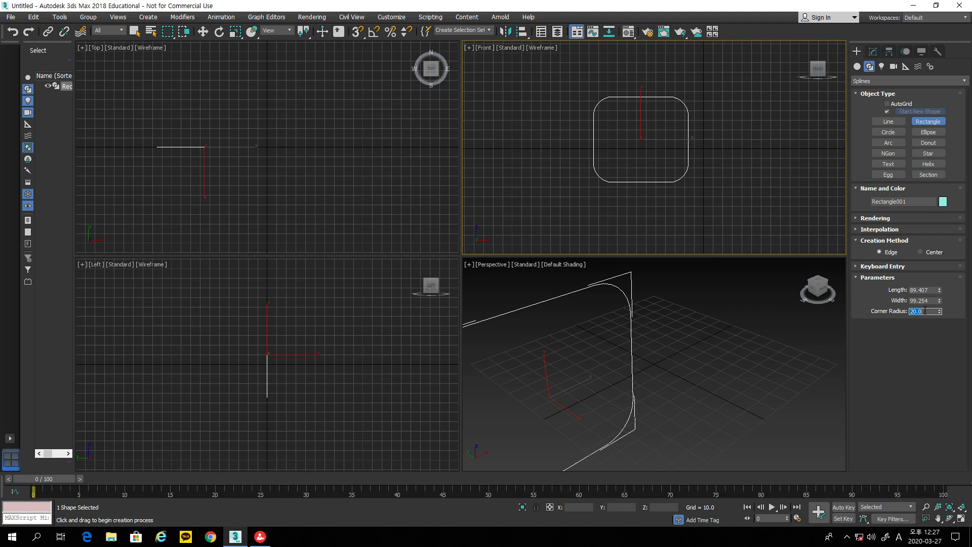
text(0)
key(Return)
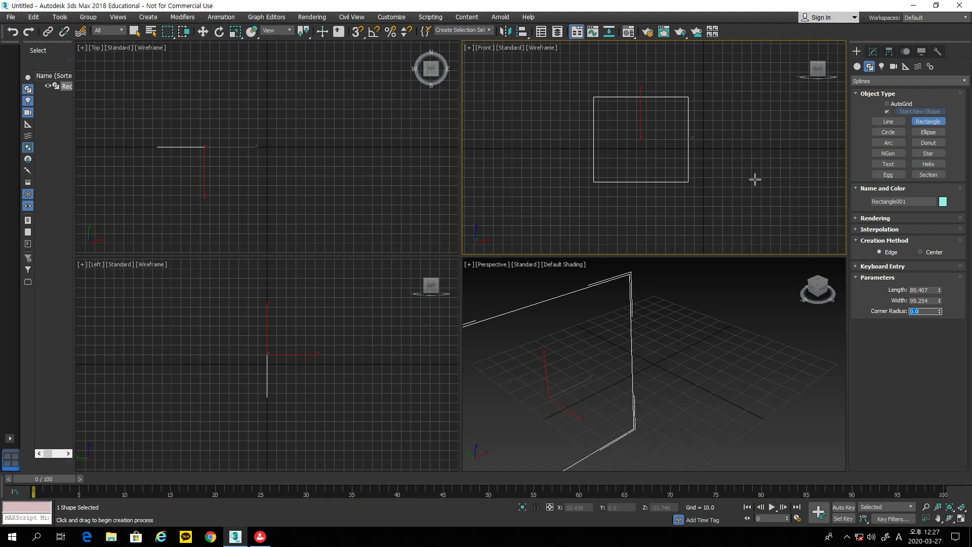
middle_drag(699, 334, 765, 324)
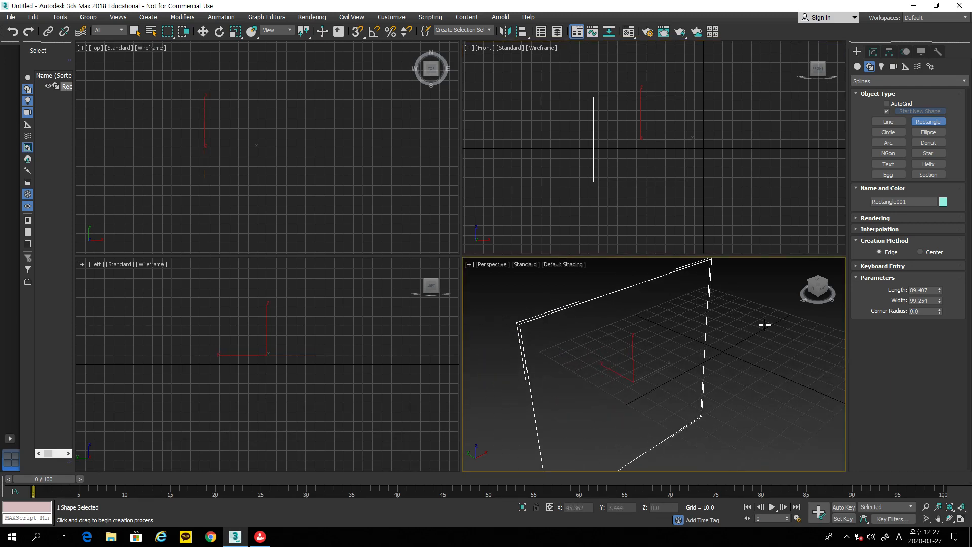
click(682, 34)
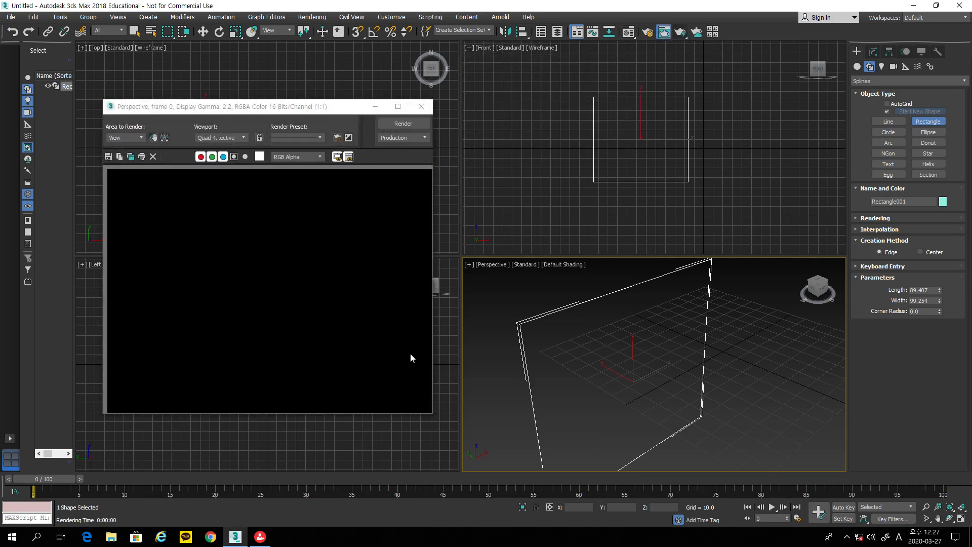
click(421, 107)
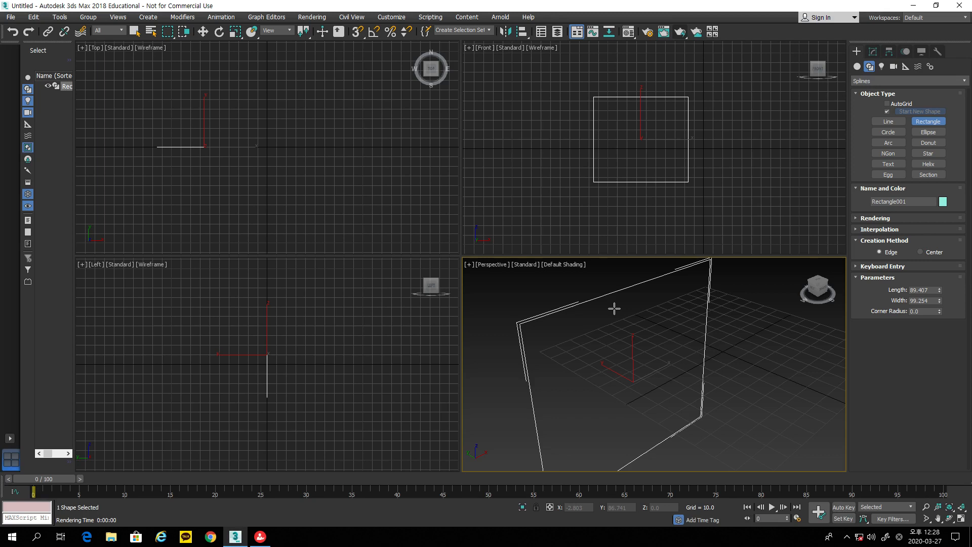
click(636, 184)
Step: Convert the rectangle to an Editable Spline from its right-click menu
right_click(637, 185)
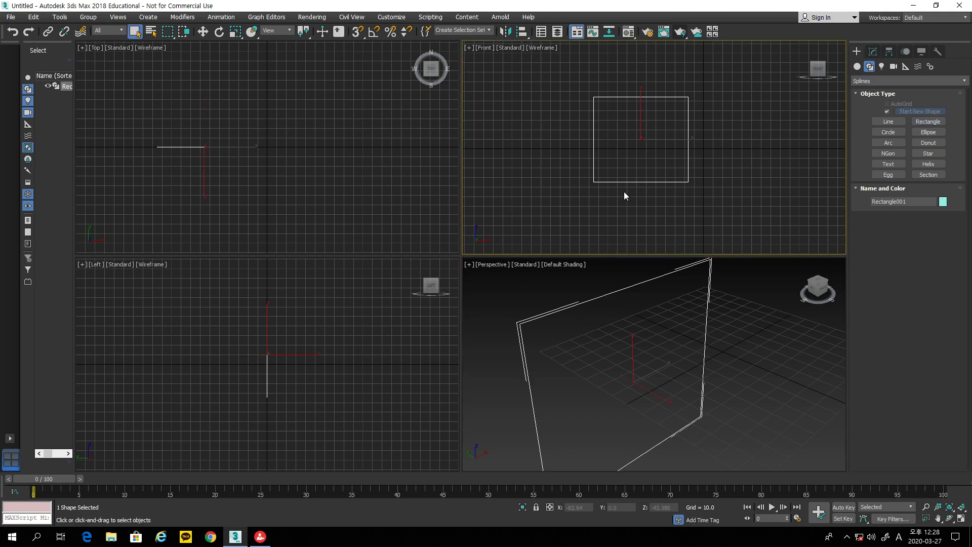
right_click(631, 181)
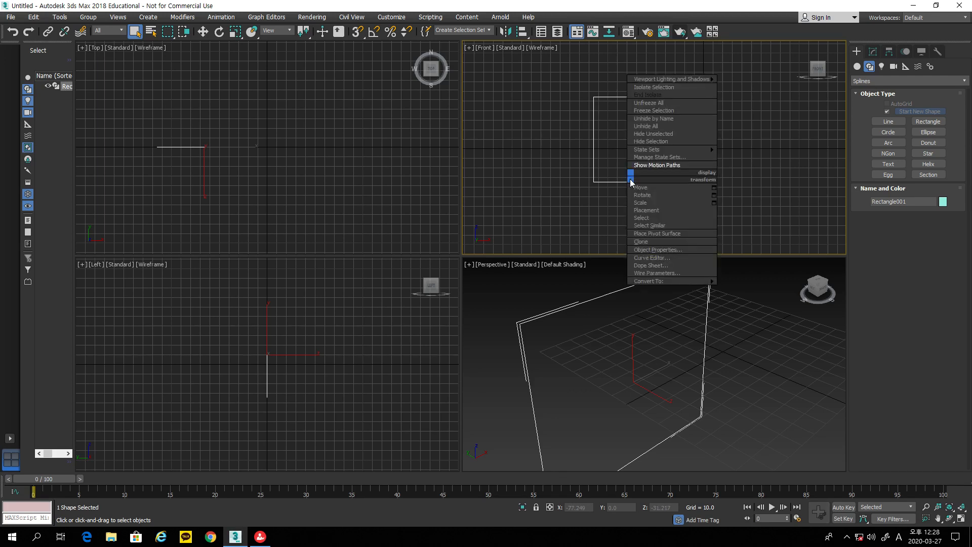
mouse_move(648, 283)
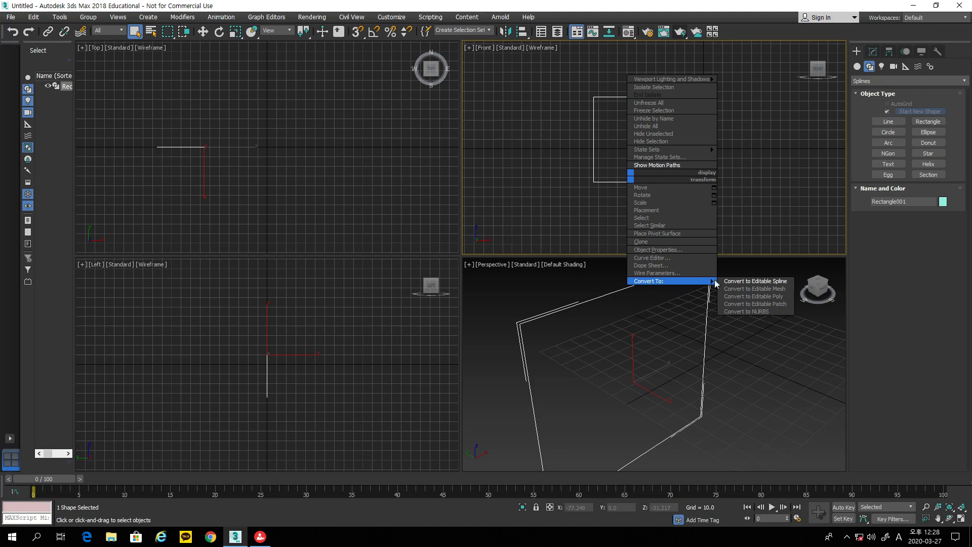
click(734, 283)
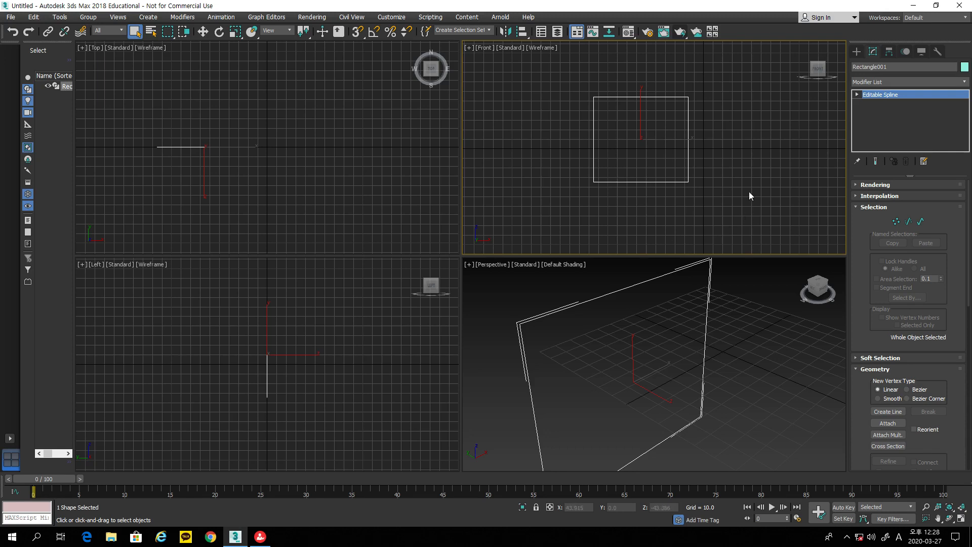
Step: In Vertex mode, pull the bottom-left vertex left and down
click(896, 223)
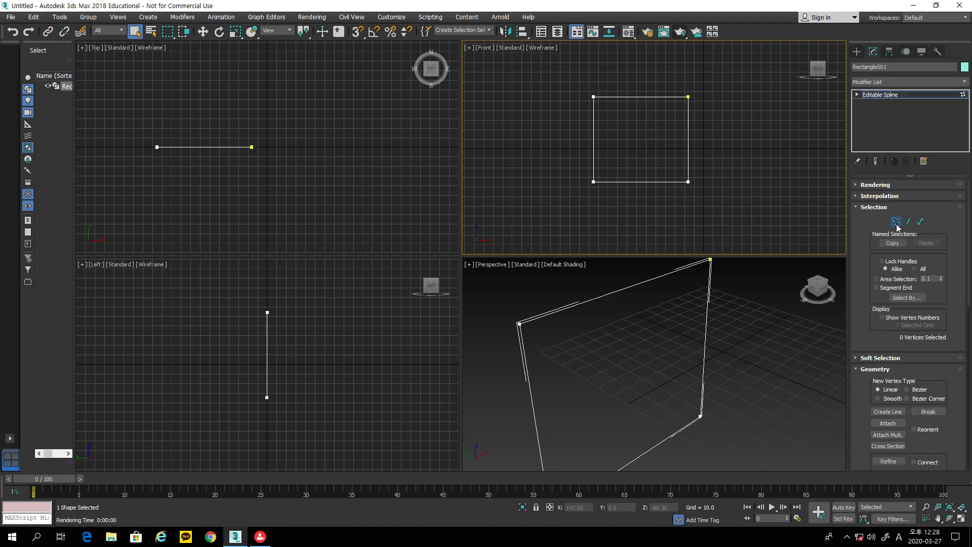
click(908, 223)
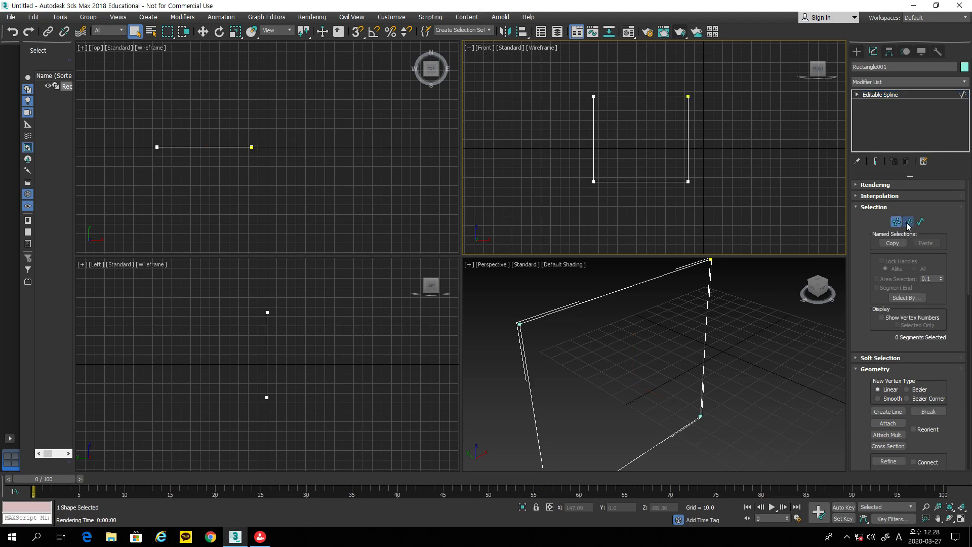
click(920, 223)
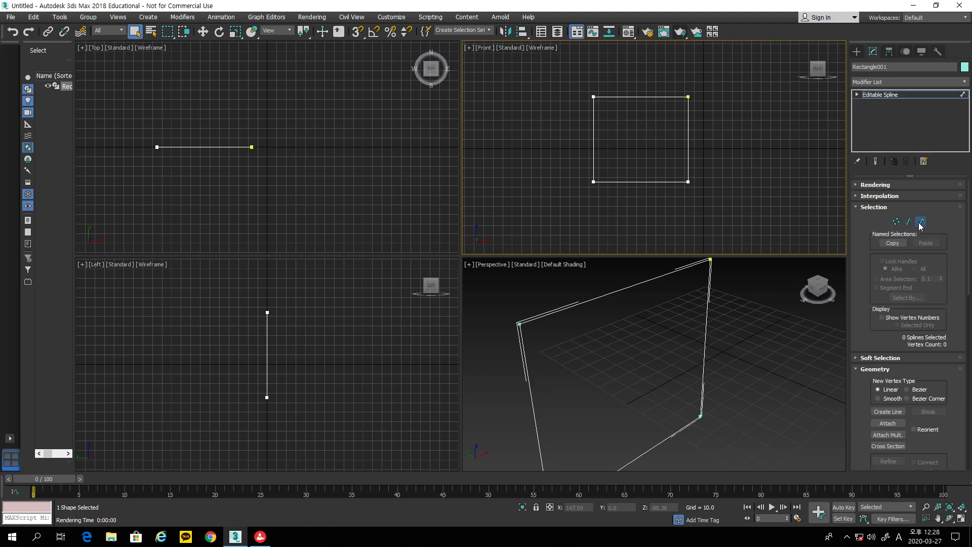
click(899, 223)
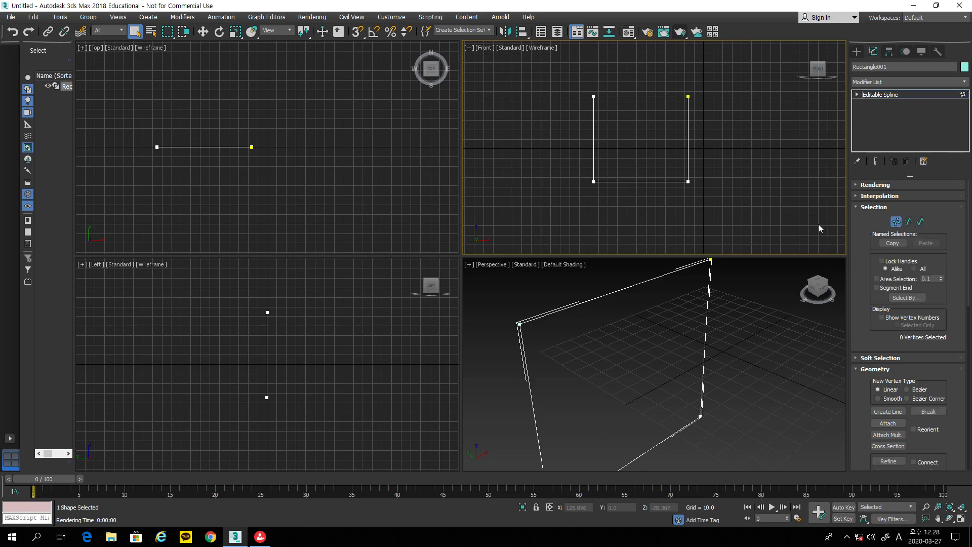
click(593, 182)
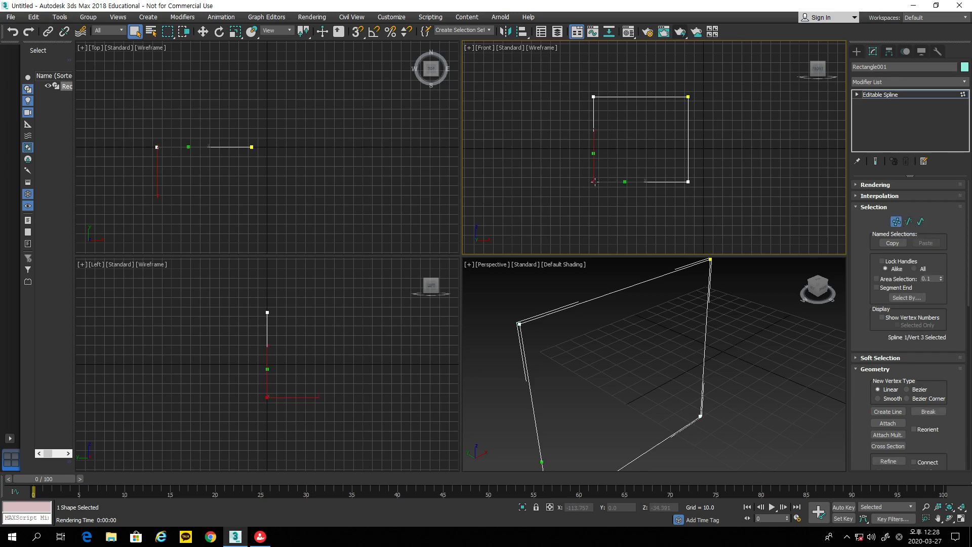
click(202, 31)
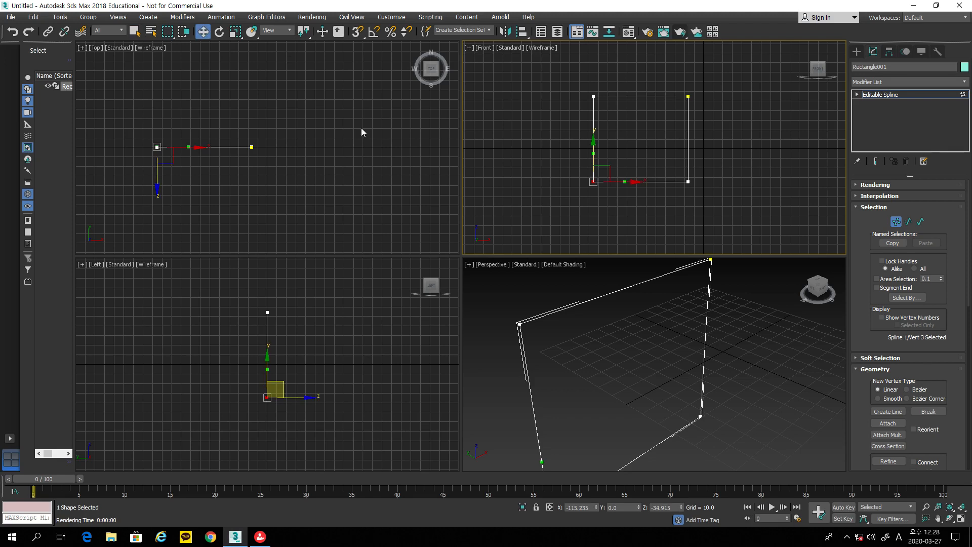
drag(606, 172, 566, 190)
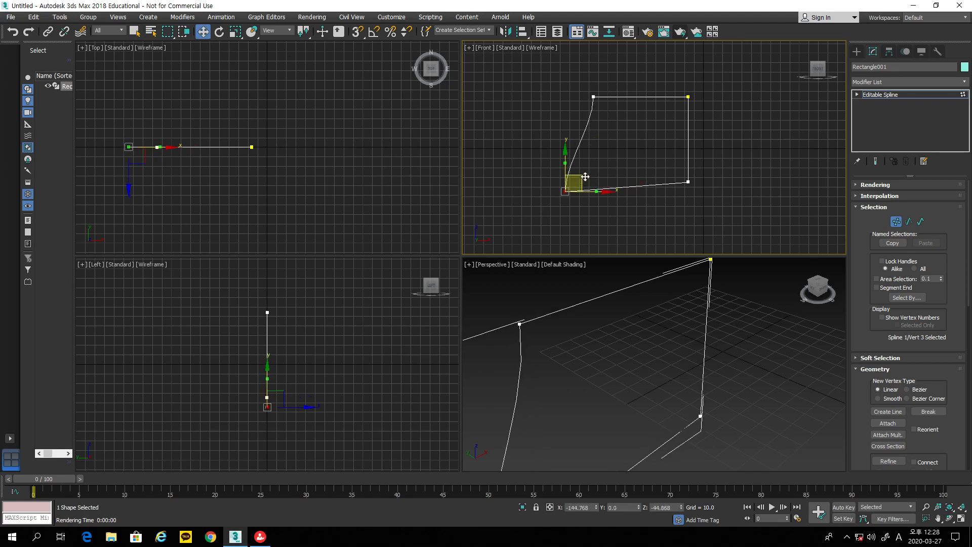
Step: In Segment mode, push the right side segment outward and tilt it
click(909, 221)
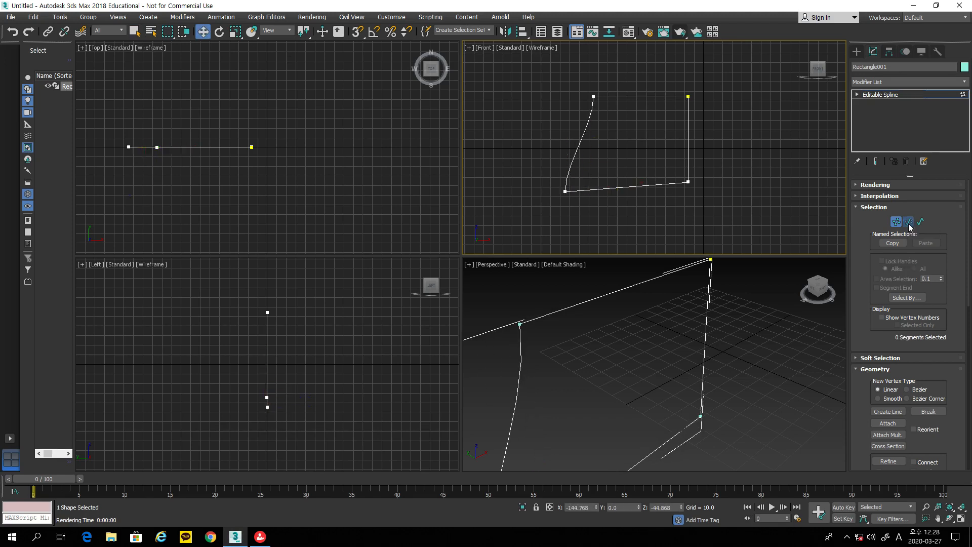
click(687, 151)
drag(728, 140, 762, 139)
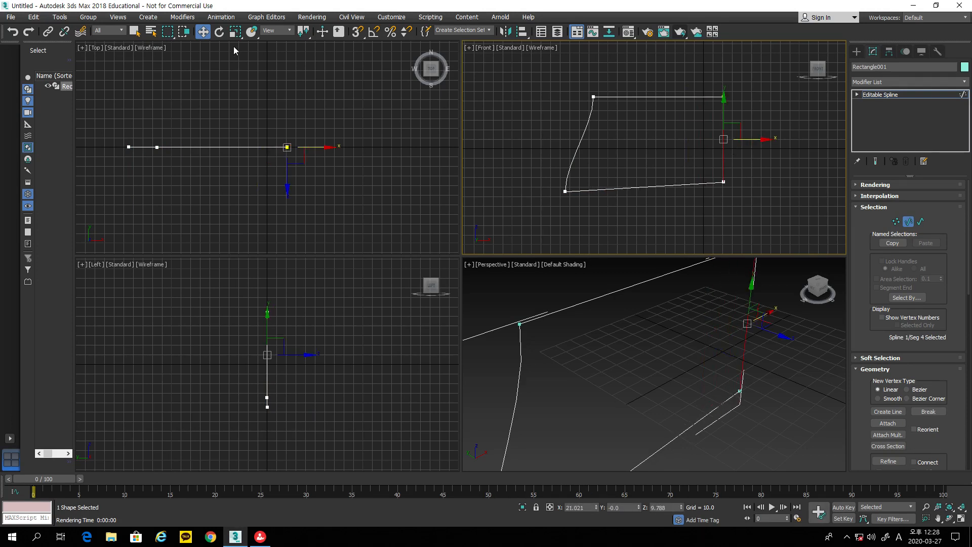
click(219, 32)
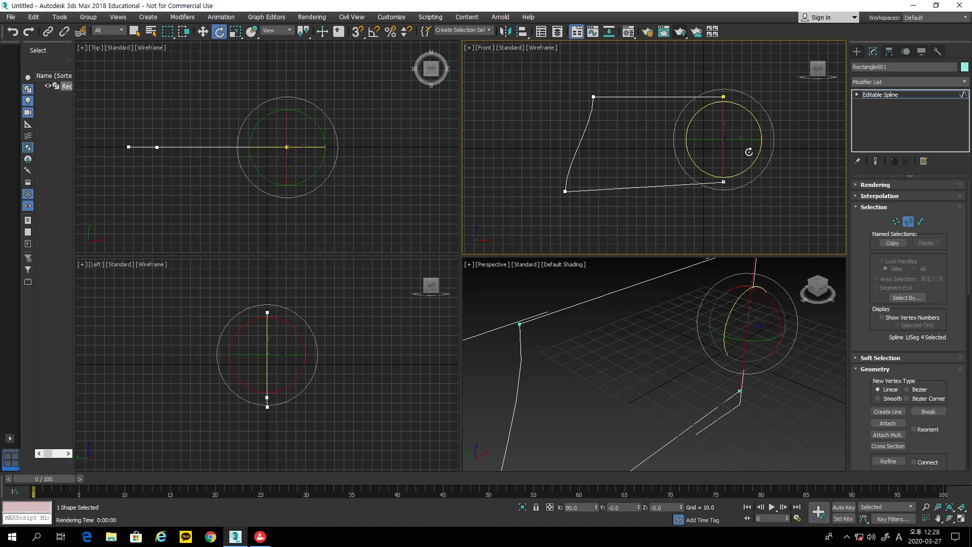
drag(755, 156, 781, 128)
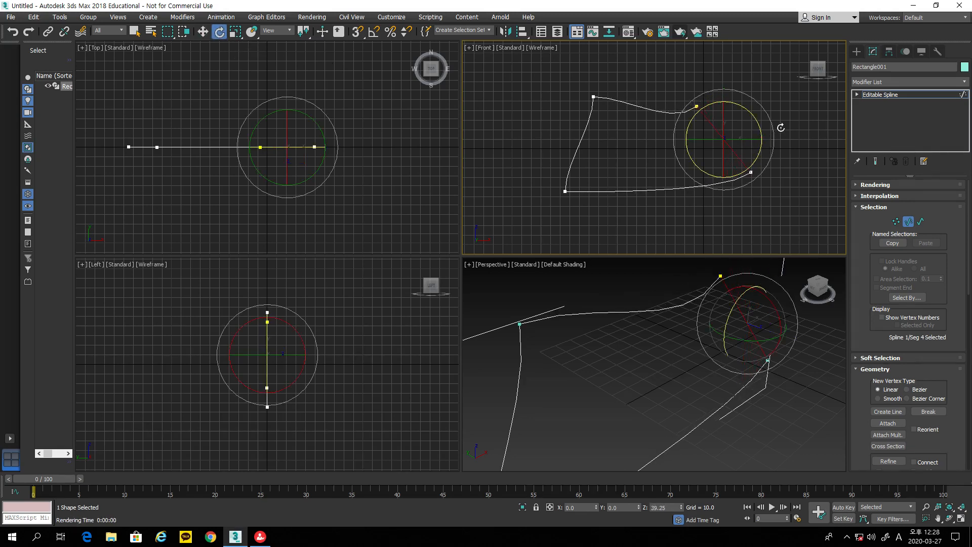
Step: Rotate the whole spline, then try moving it and undo that transform
click(920, 222)
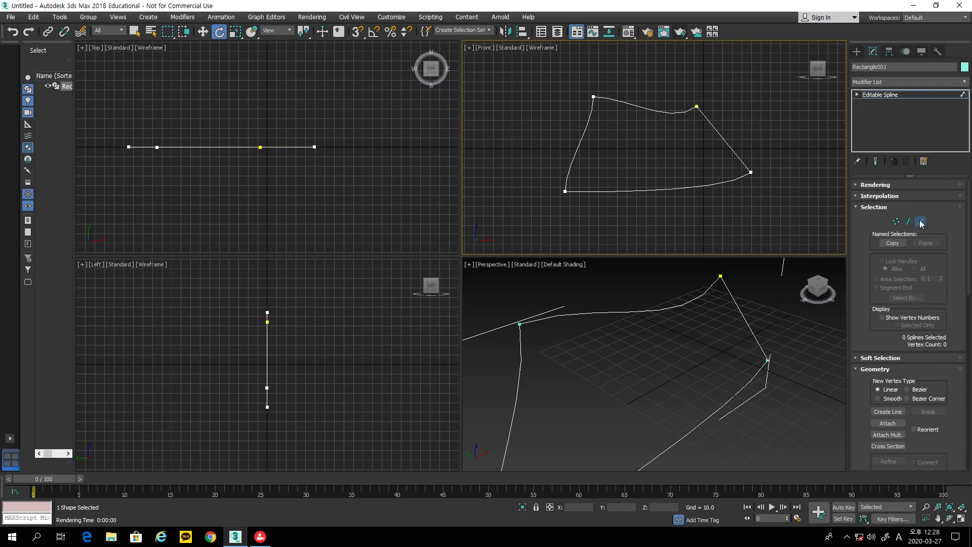
click(692, 185)
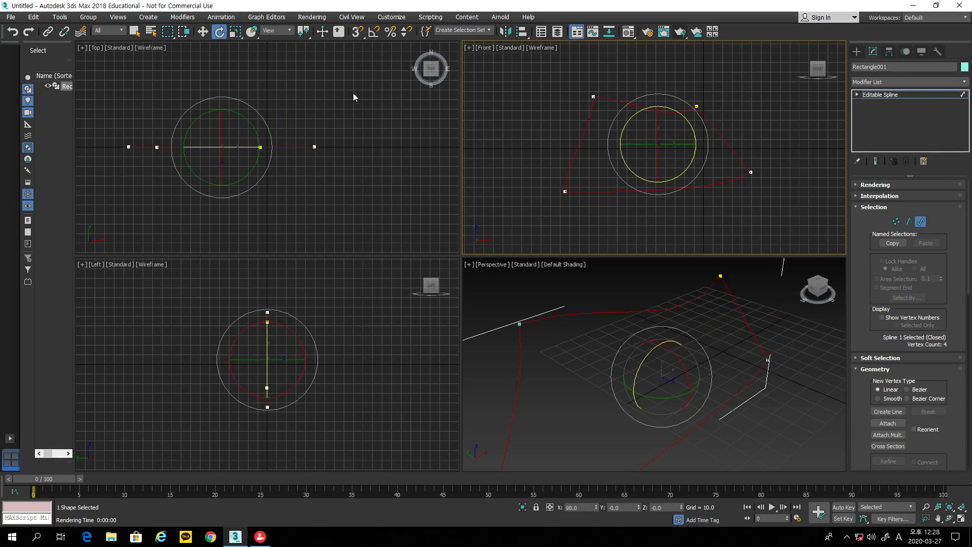
drag(687, 161, 677, 215)
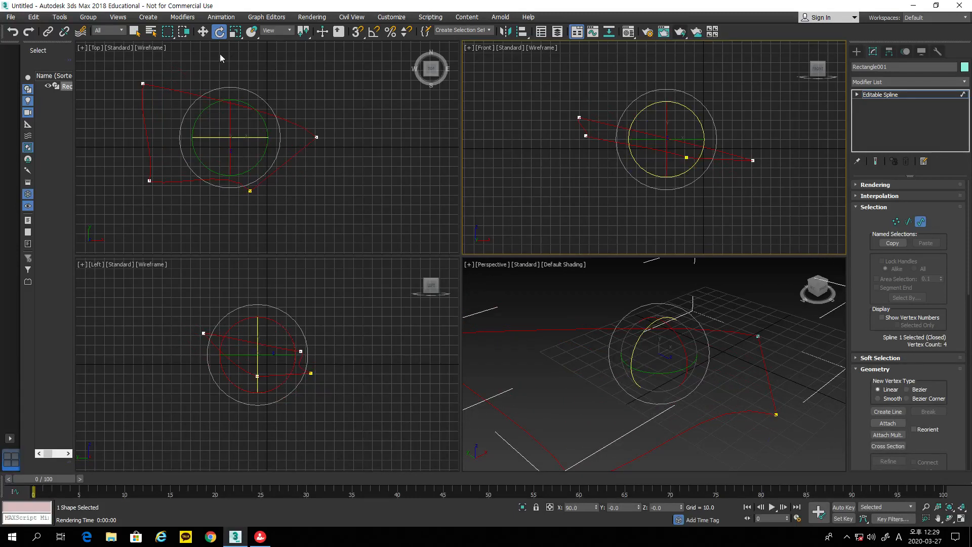
click(202, 32)
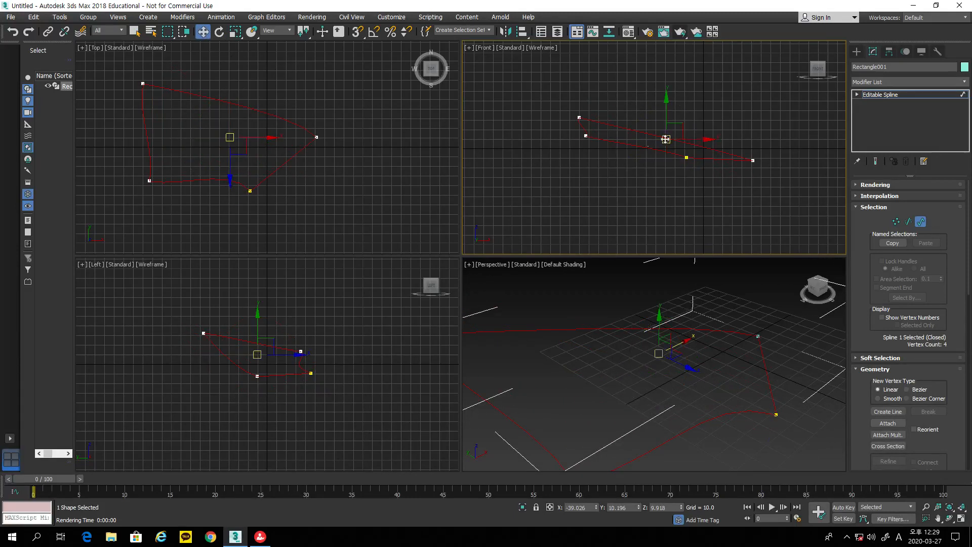
drag(686, 128, 661, 124)
key(ctrl+z)
key(ctrl+z)
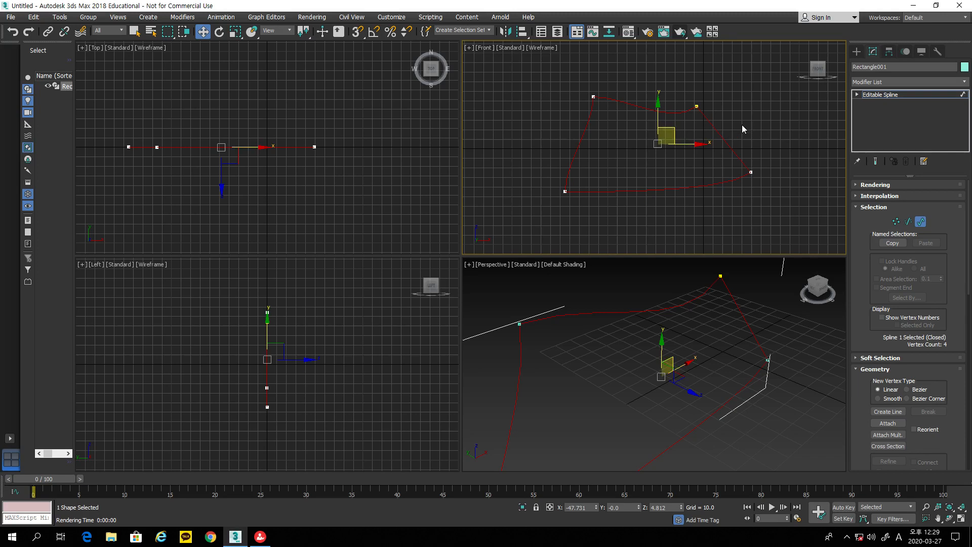
click(859, 55)
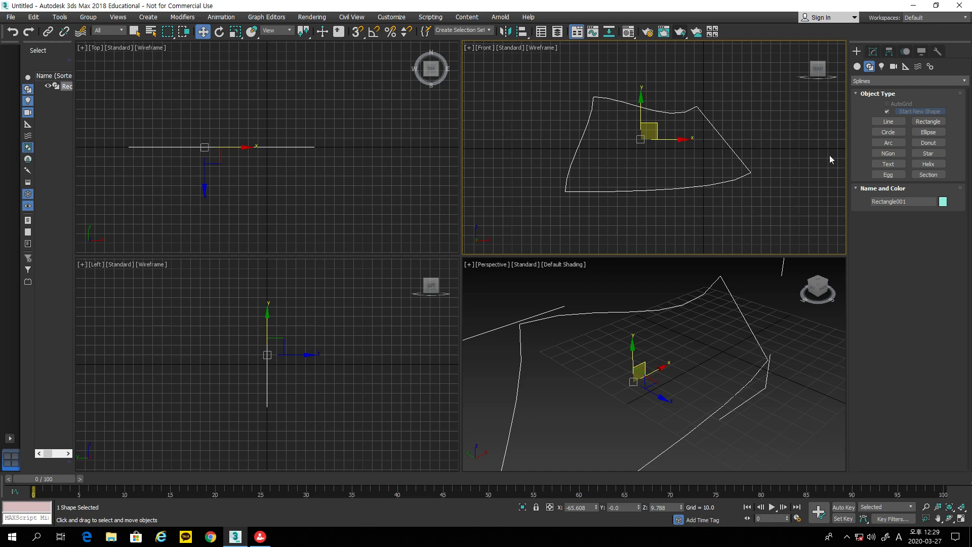
Step: Draw a circle, an ellipse, an arc and a donut in the Front view
click(881, 132)
drag(766, 135, 802, 165)
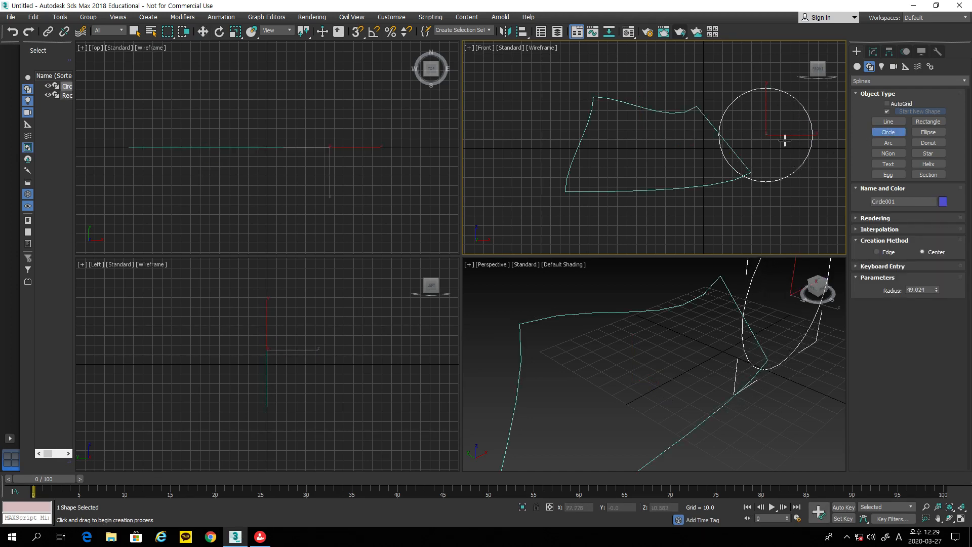
click(928, 132)
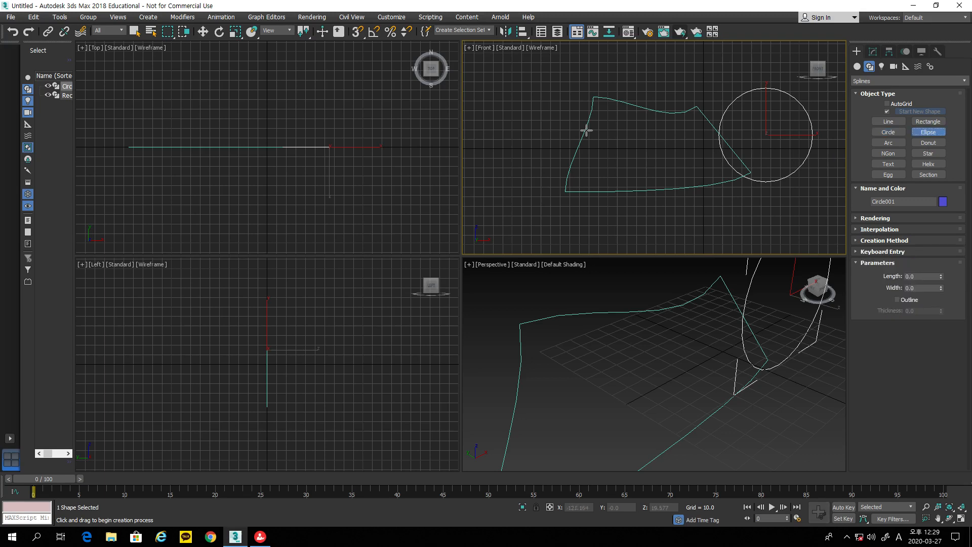
drag(548, 121, 742, 182)
click(887, 143)
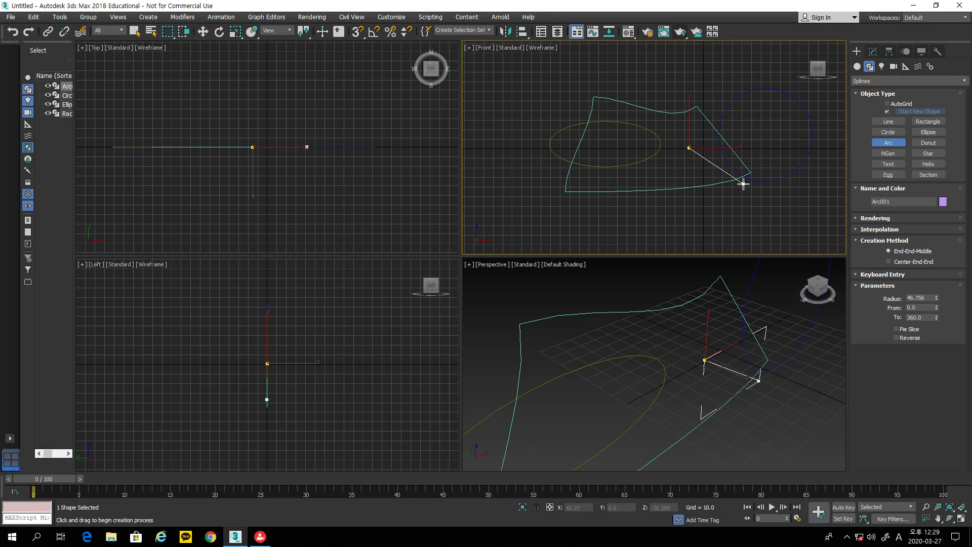
click(788, 144)
click(928, 143)
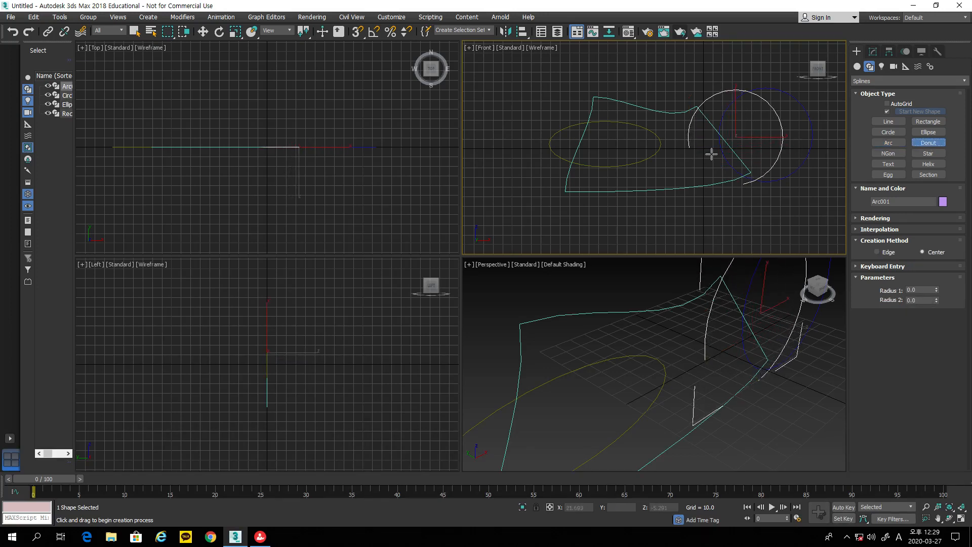
drag(554, 120, 583, 157)
click(579, 135)
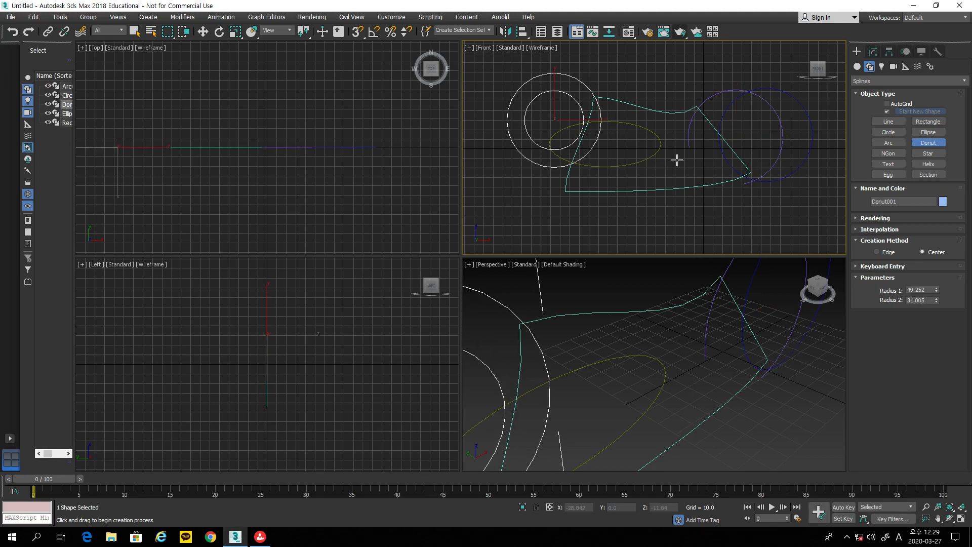
click(881, 155)
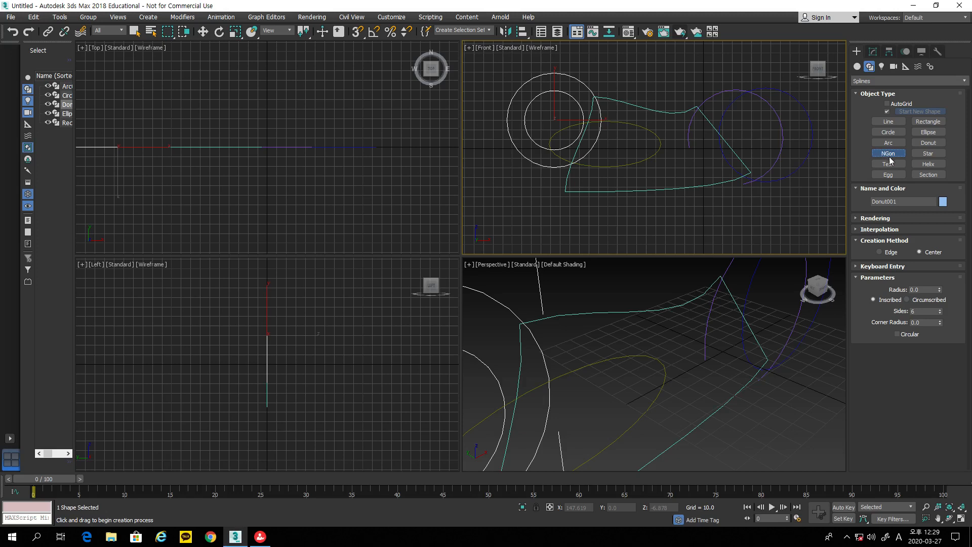
Step: Draw an NGon in the Front view and set its Sides to 10
drag(686, 168, 732, 206)
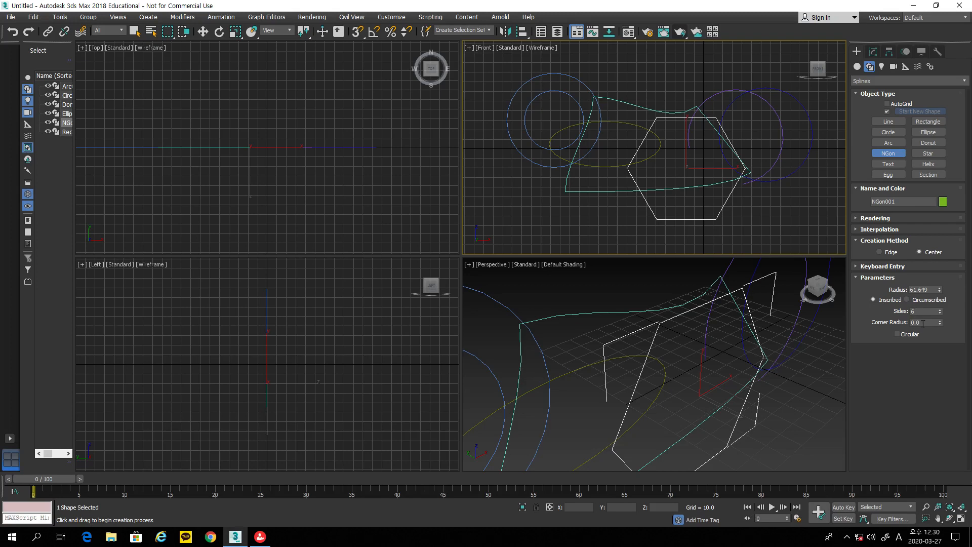
click(939, 313)
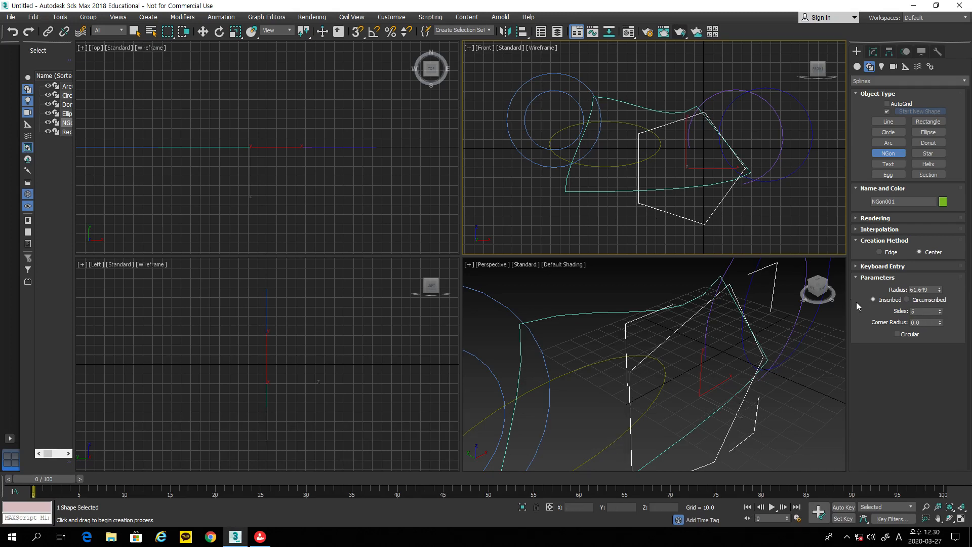
click(940, 315)
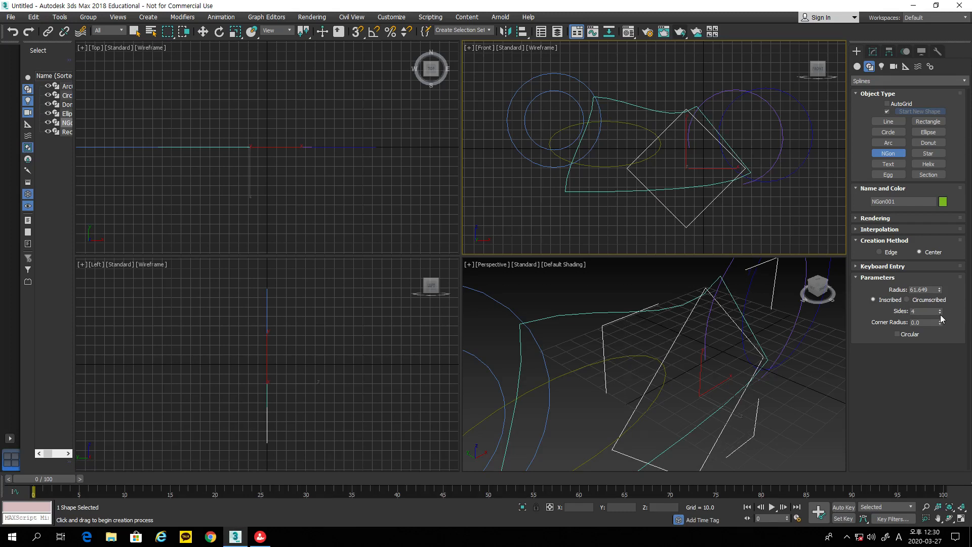
click(940, 314)
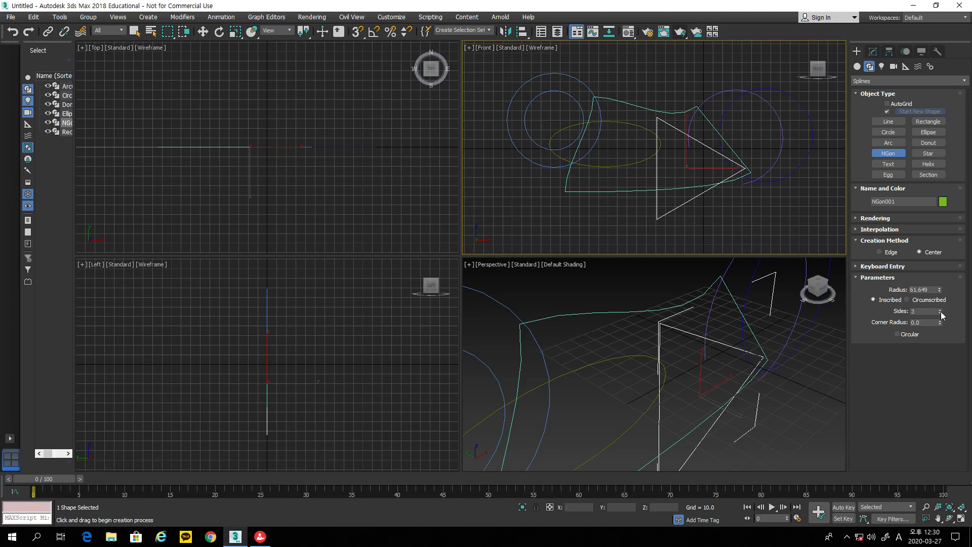
mouse_move(943, 312)
mouse_down()
mouse_move(939, 294)
mouse_move(942, 305)
mouse_up()
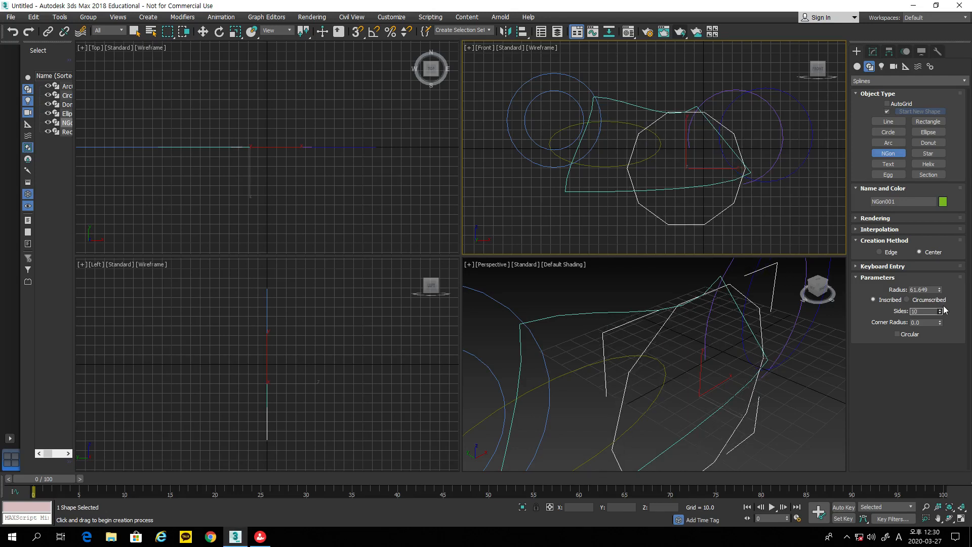
Step: Draw a five-point star, move it up and right, then box-select all shapes
click(935, 156)
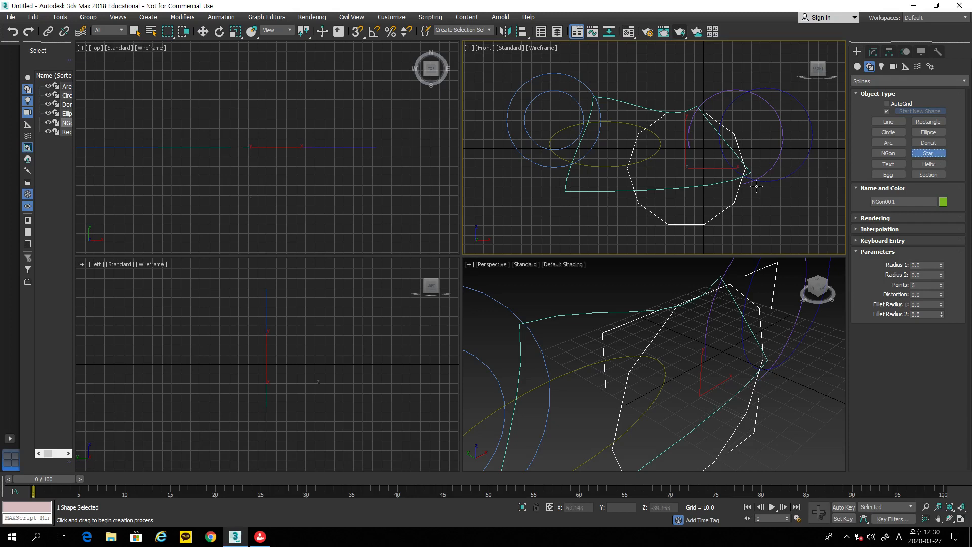
drag(606, 140, 648, 185)
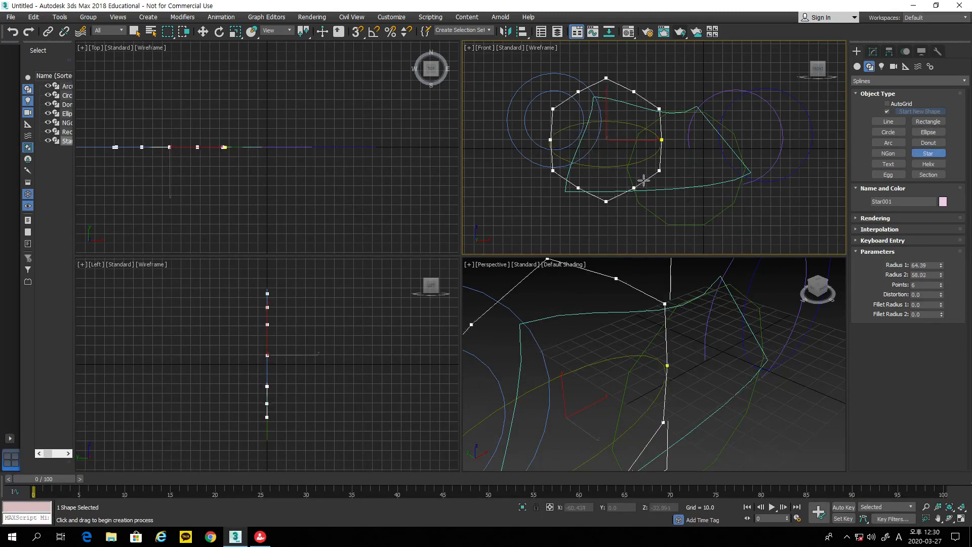
click(624, 161)
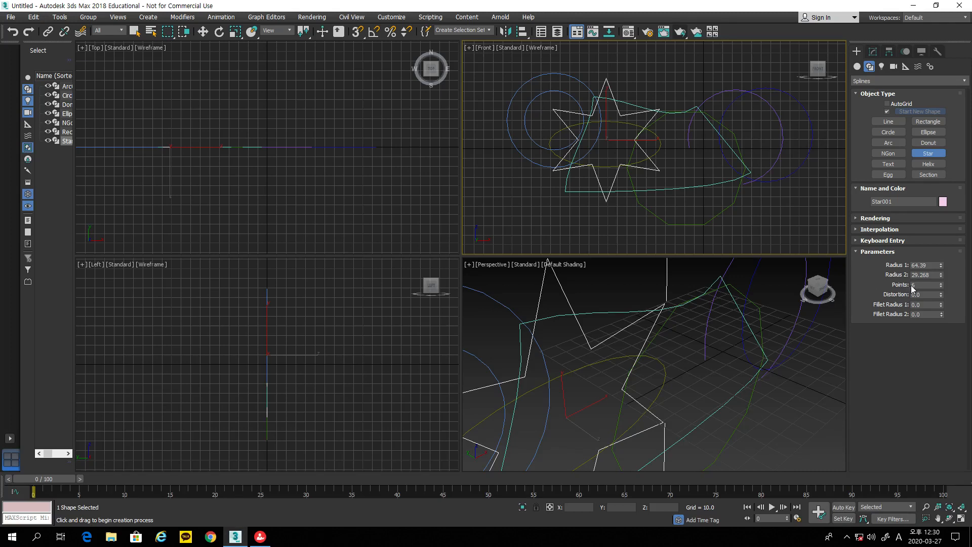
click(940, 287)
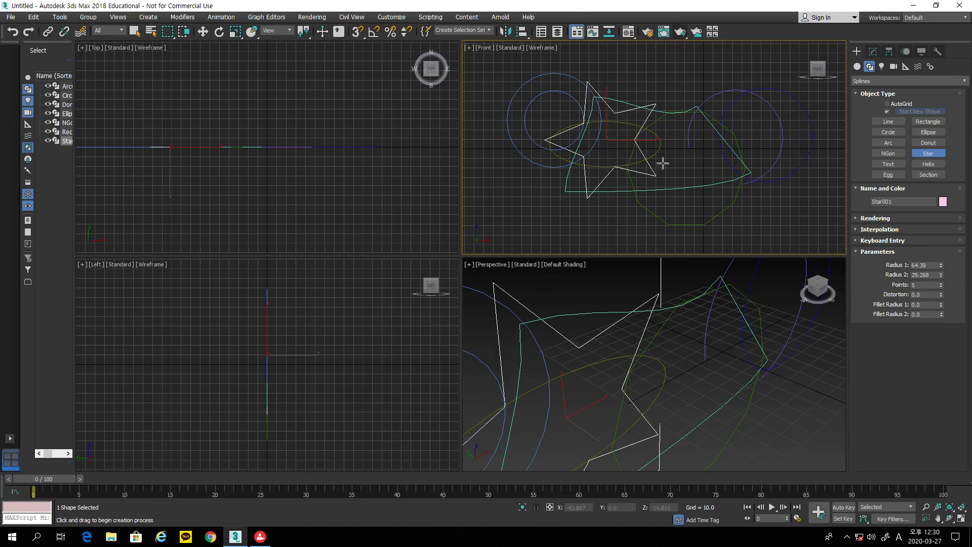
click(205, 31)
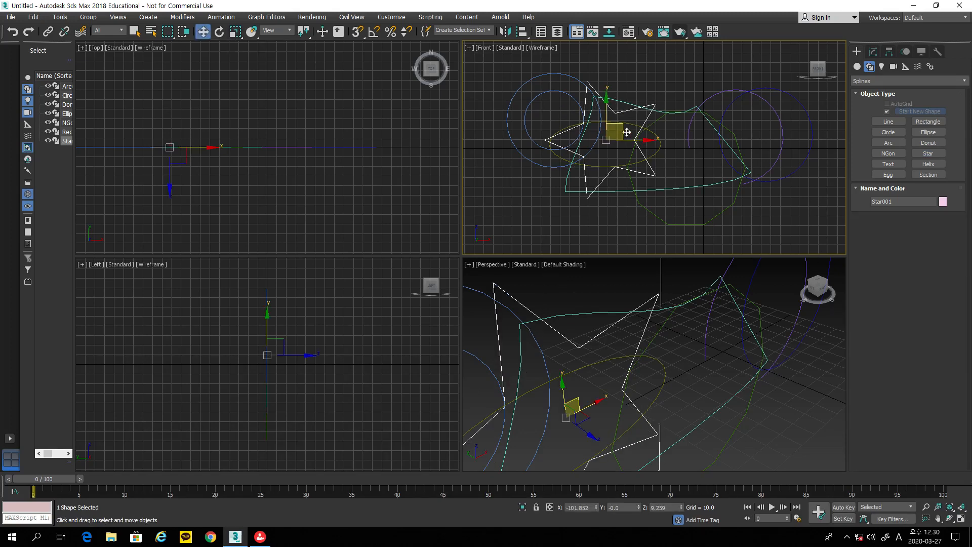
drag(620, 131, 697, 93)
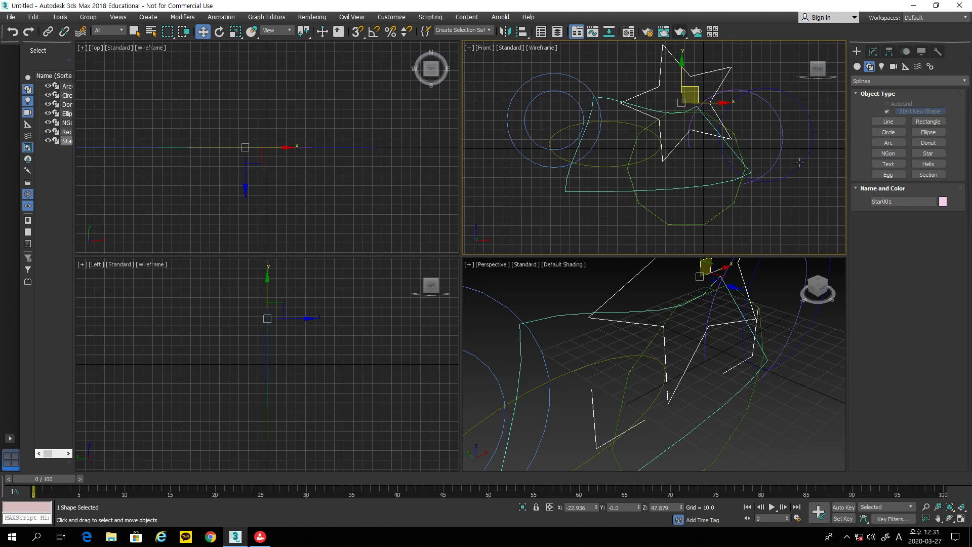
drag(801, 217, 491, 75)
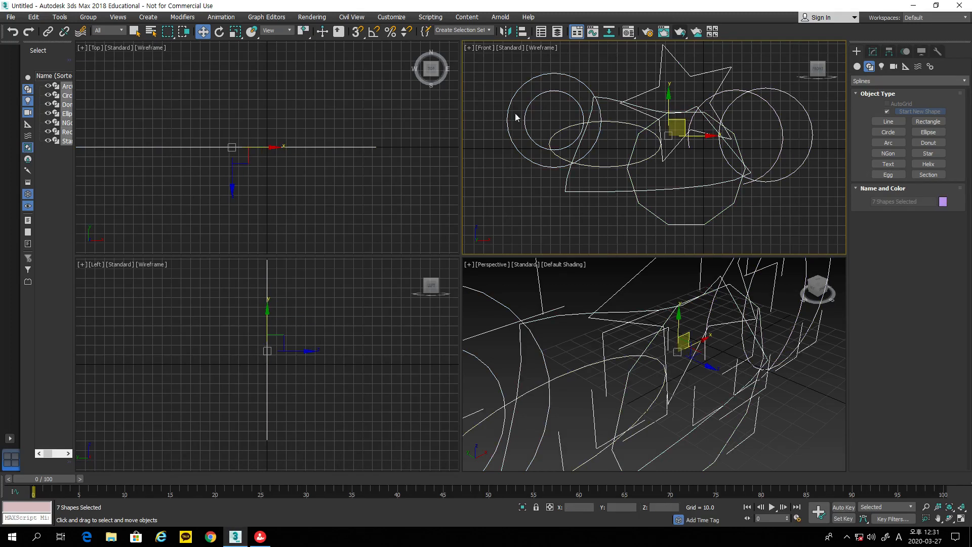
Step: Delete all seven shapes and start a Text spline with a person's name in Arial Black
key(Delete)
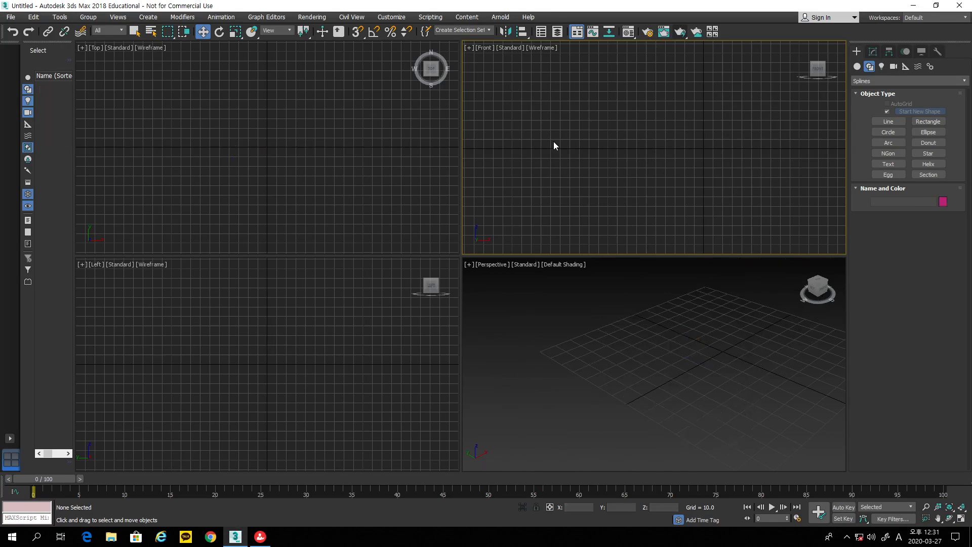
click(889, 165)
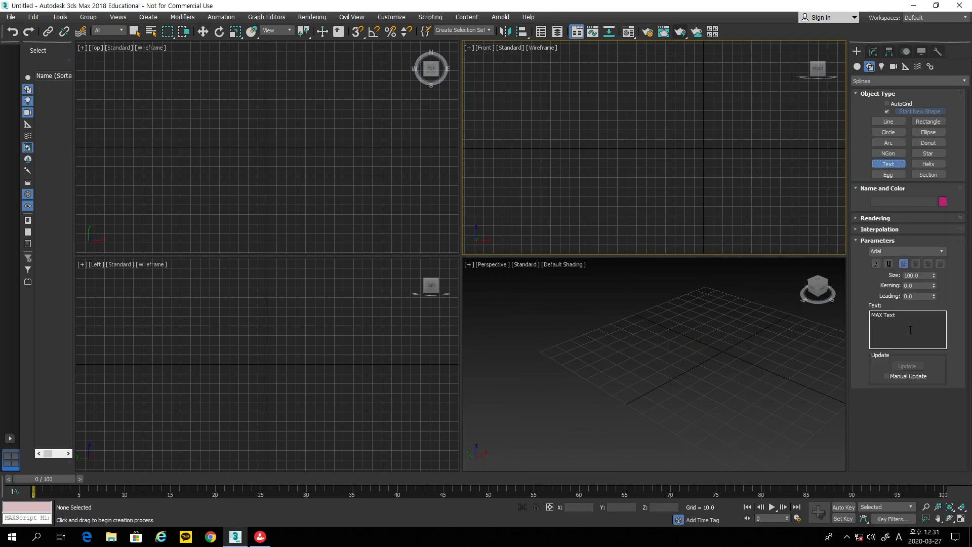
drag(912, 329, 824, 319)
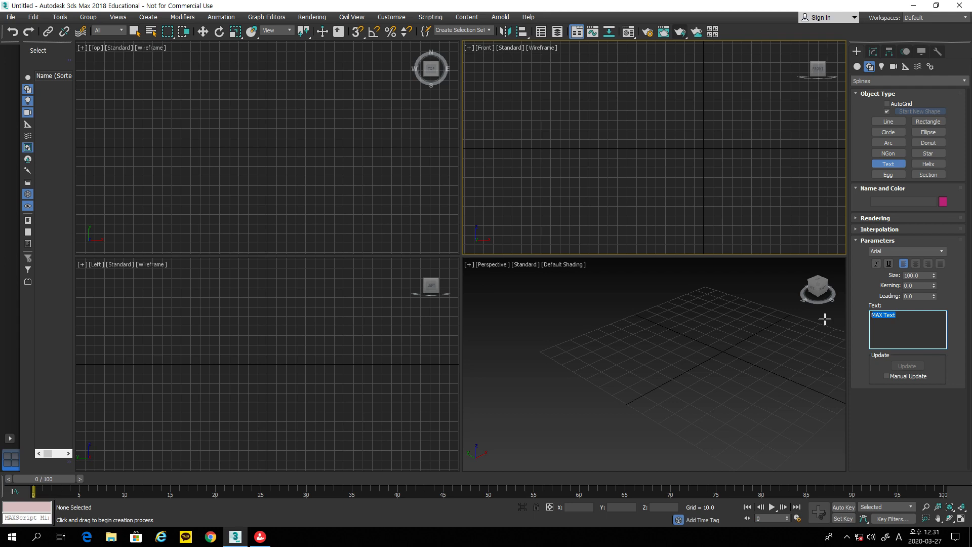
text(P)
click(944, 251)
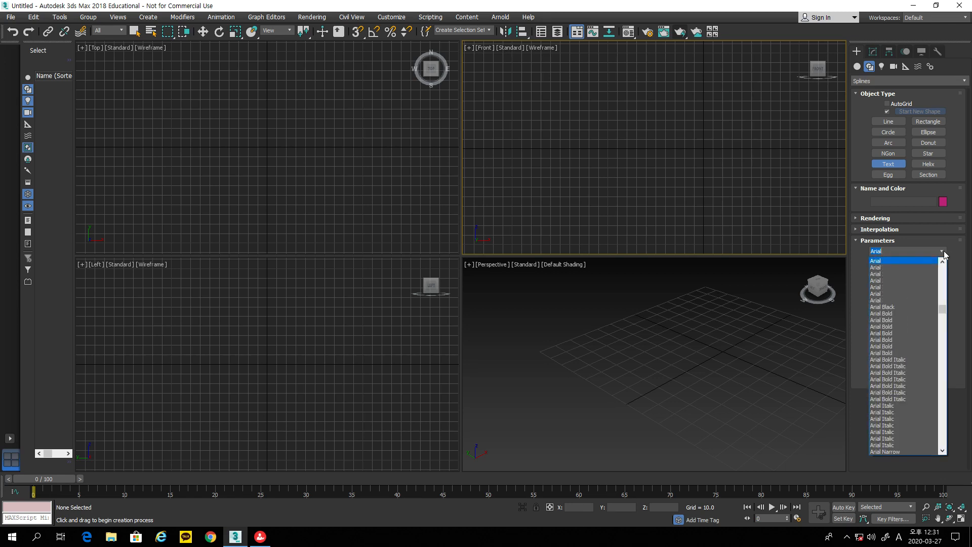
click(913, 307)
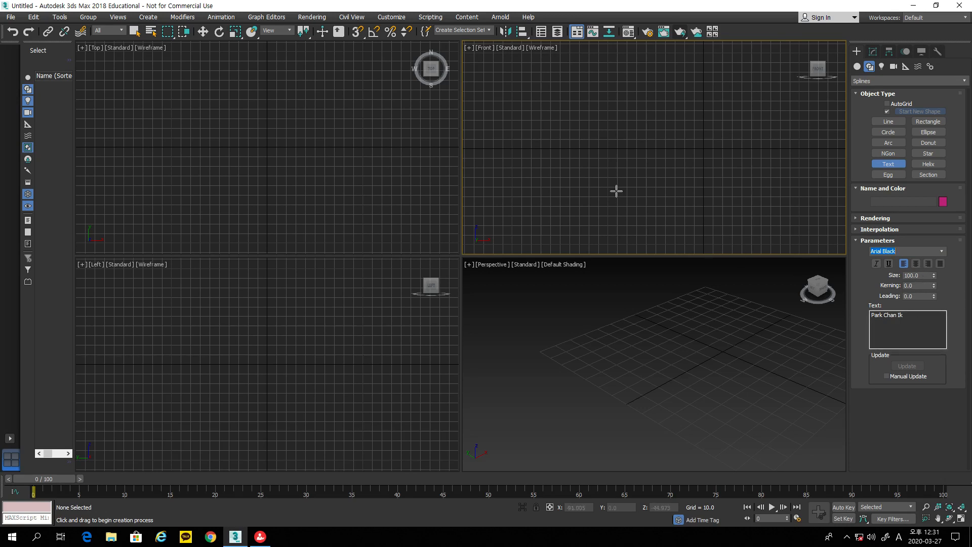
click(538, 149)
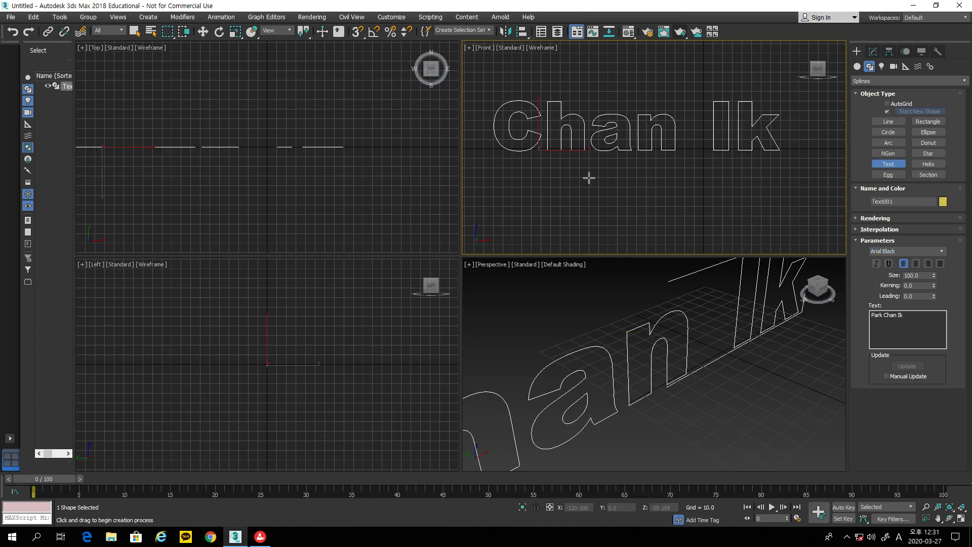
middle_drag(590, 178, 673, 191)
scroll(673, 191, down, 4)
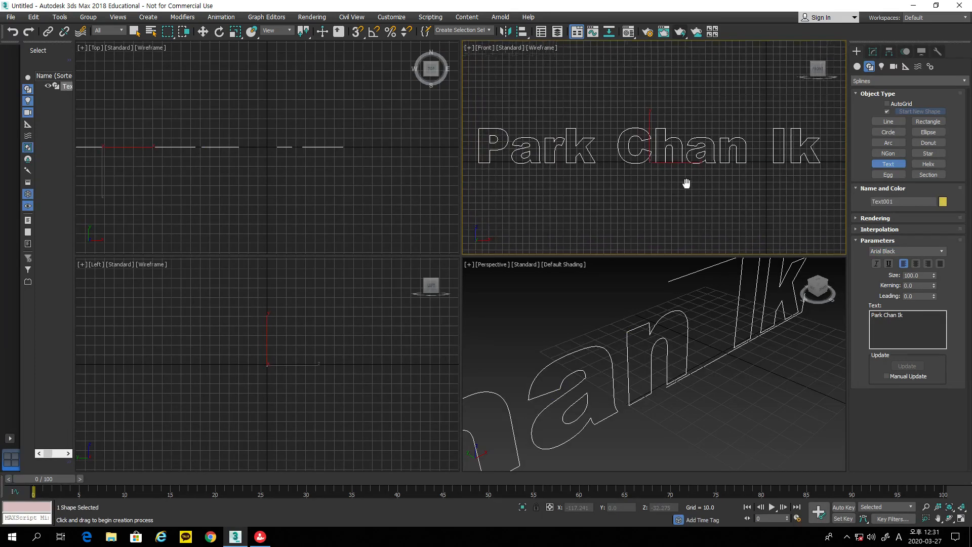
scroll(735, 197, up, 3)
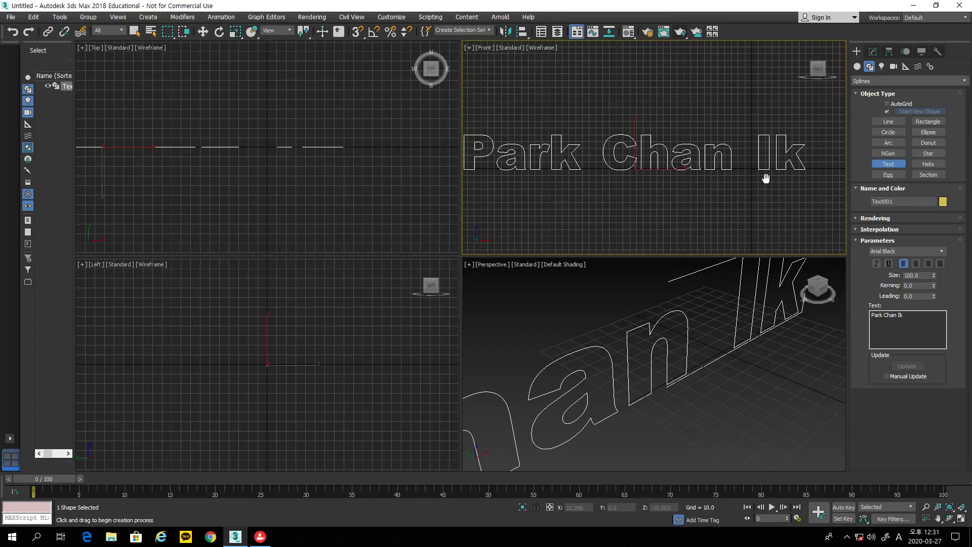
middle_drag(746, 194, 753, 192)
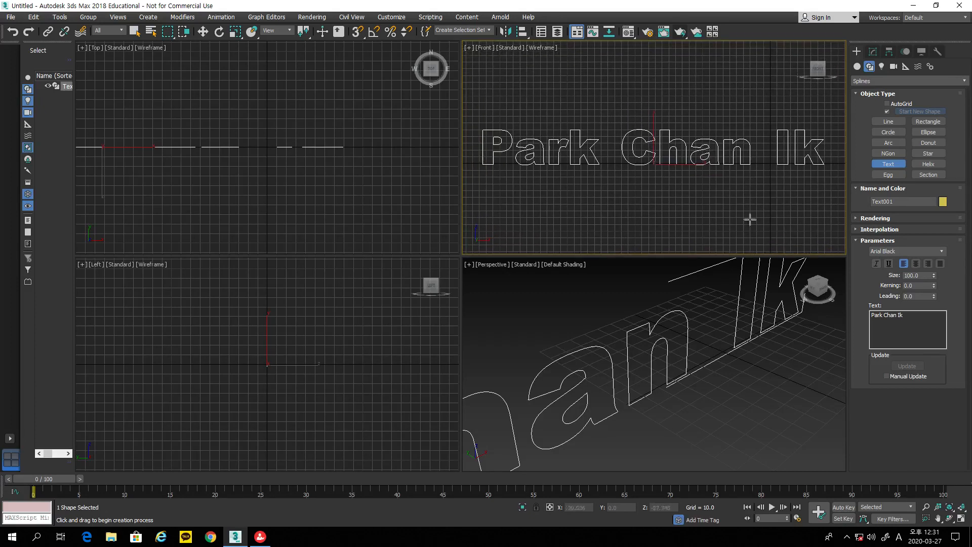
right_click(704, 303)
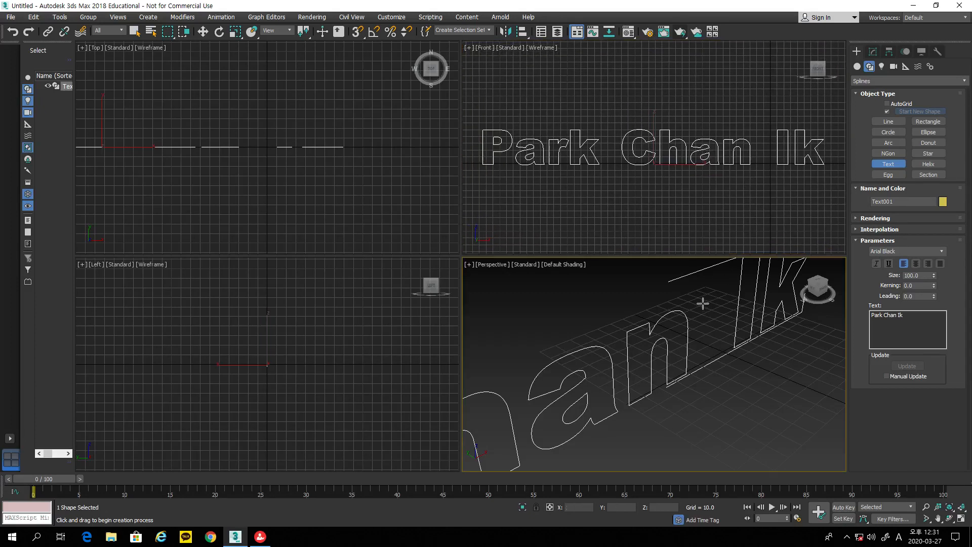
click(663, 32)
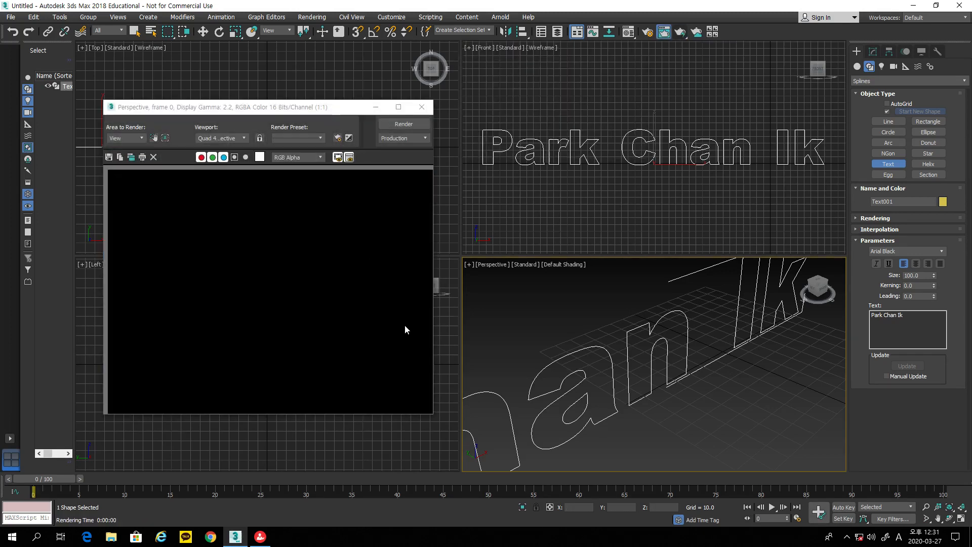
click(428, 107)
drag(933, 276, 938, 292)
click(909, 316)
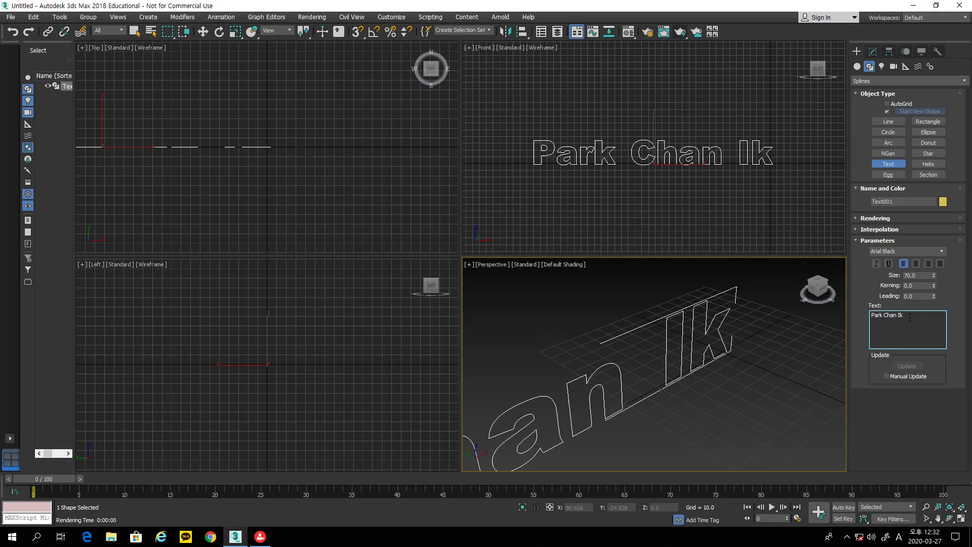
key(BackSpace)
key(BackSpace)
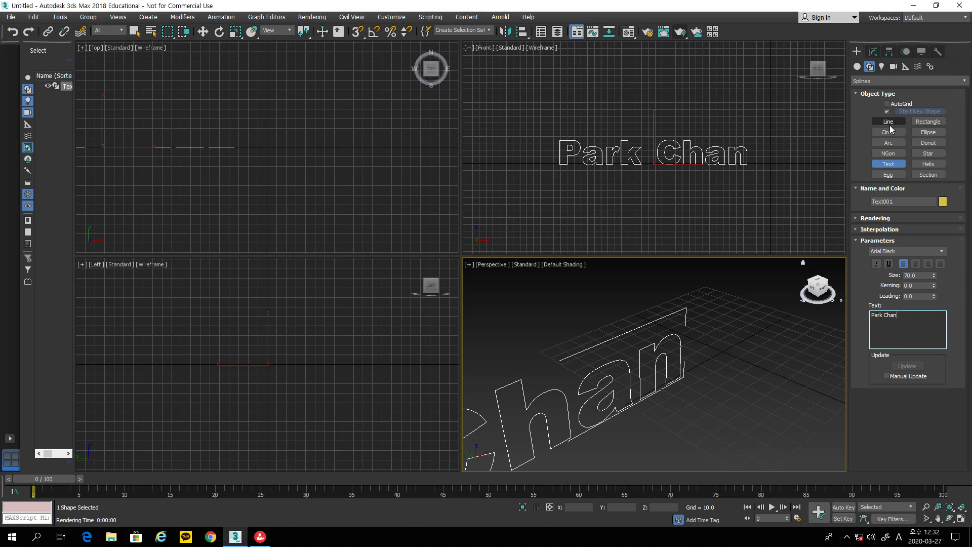
click(202, 31)
key(Delete)
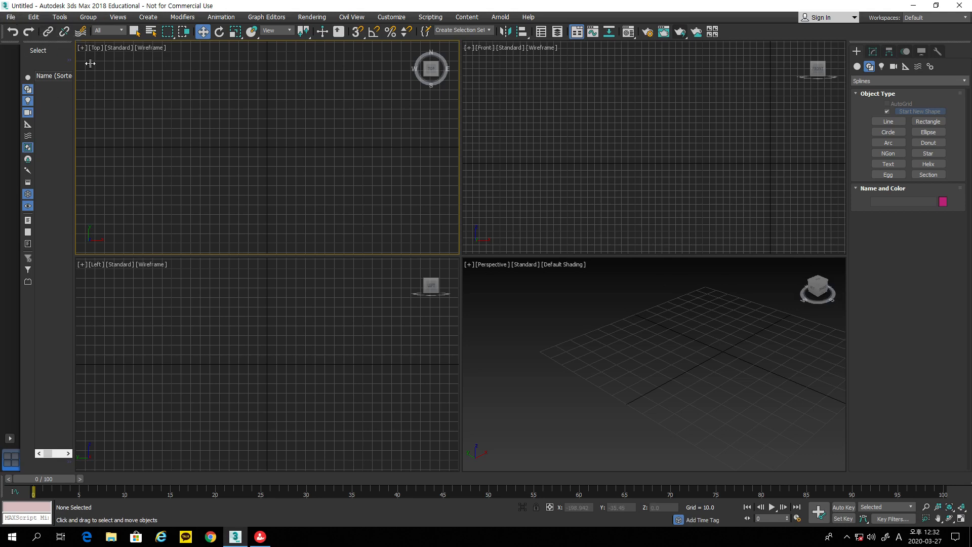
Step: Zoom all views to extents and maximize the Front viewport
click(961, 507)
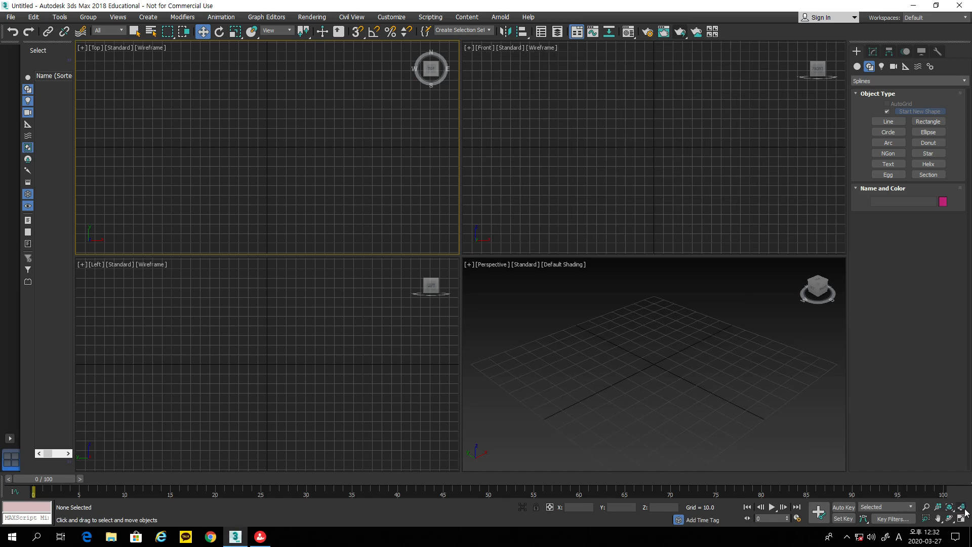
click(614, 122)
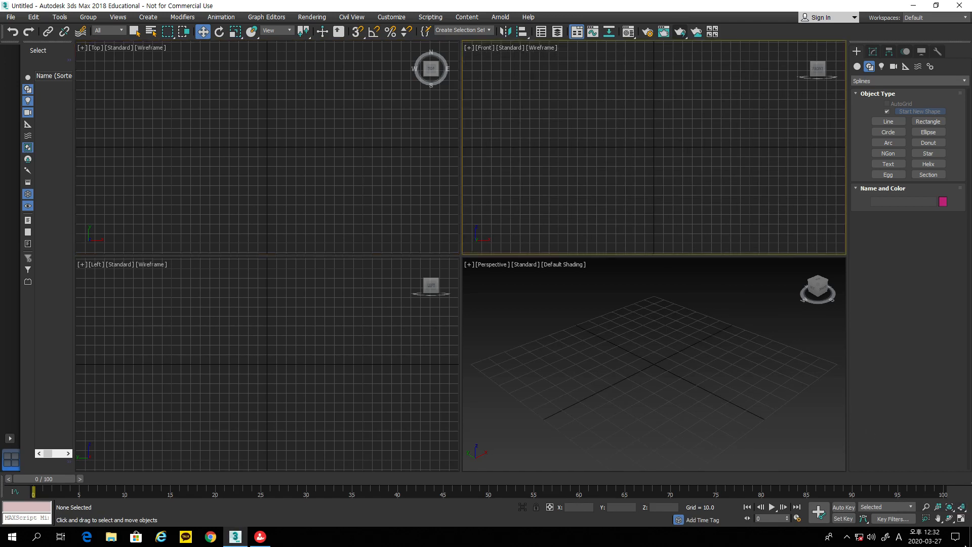
click(961, 518)
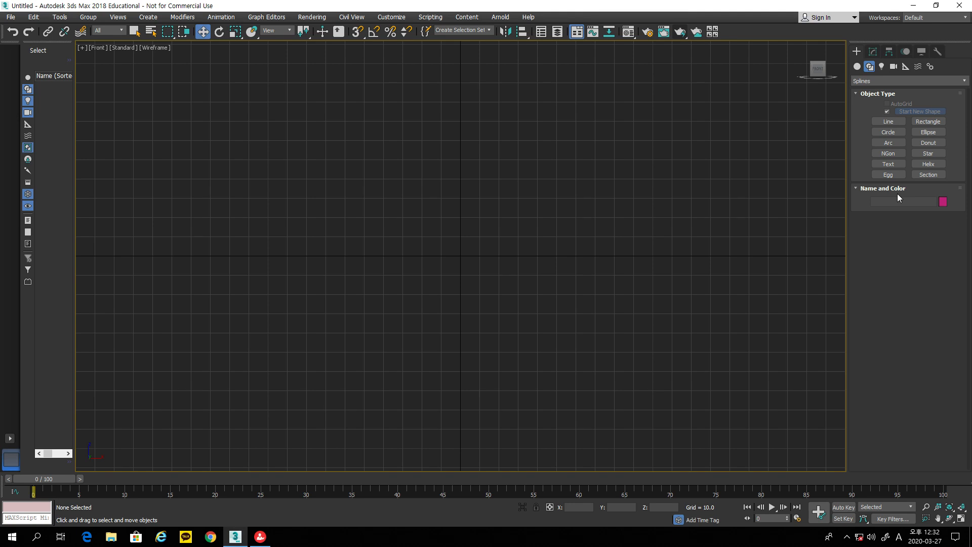
Step: Draw a curved Bezier test line with rounded peaks, then delete it
click(897, 124)
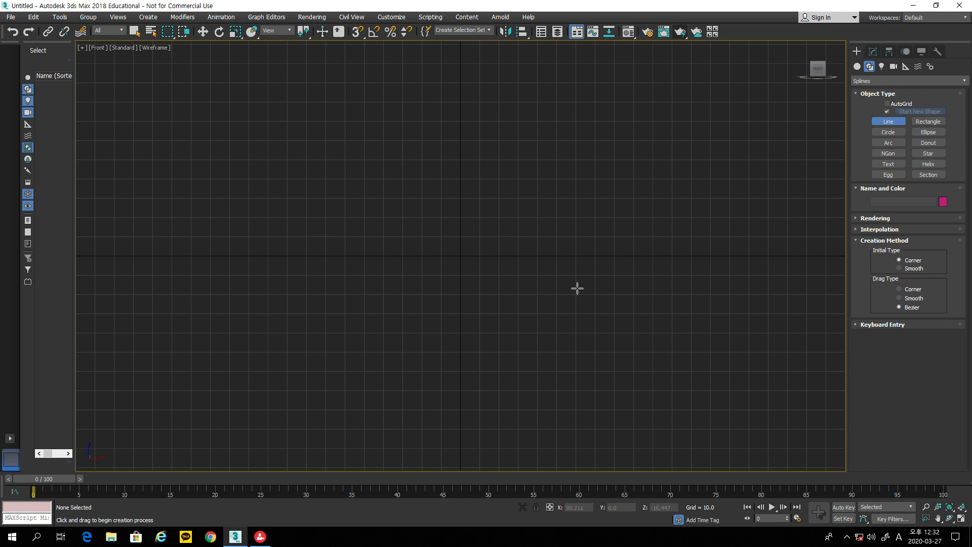
click(196, 285)
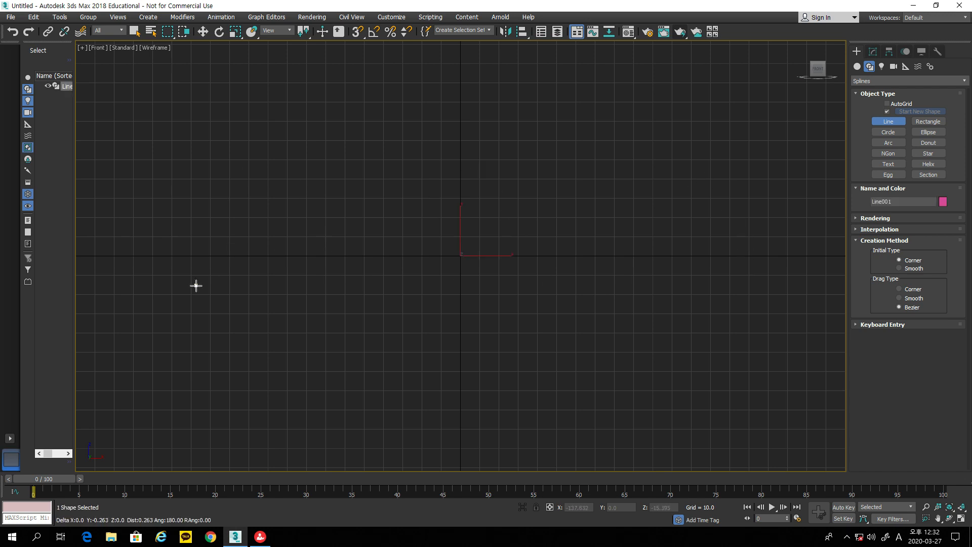
drag(247, 188, 276, 191)
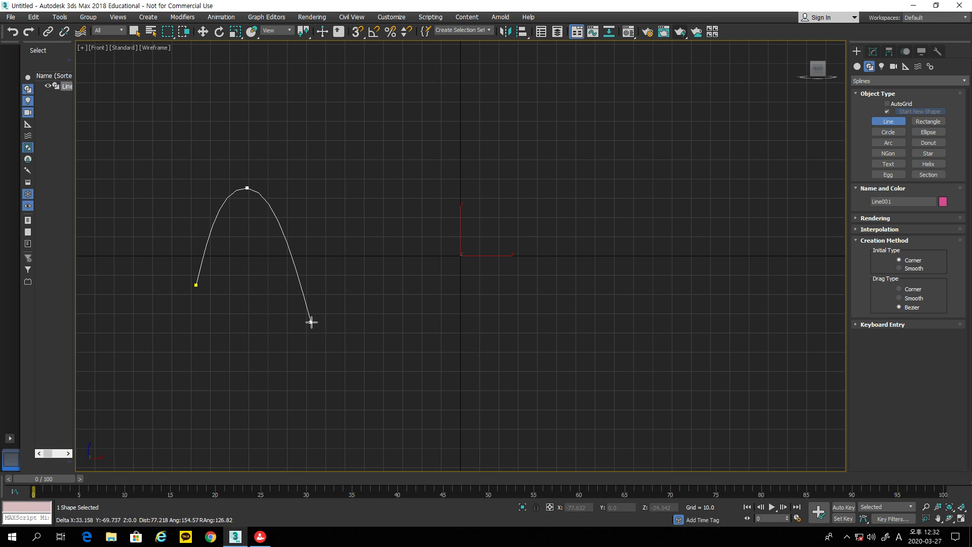
drag(315, 292, 340, 292)
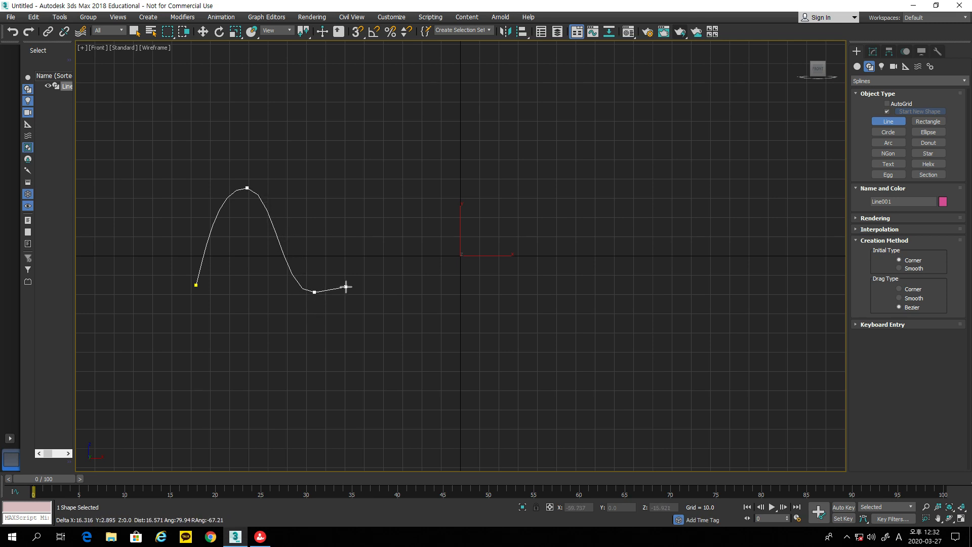
drag(382, 202, 395, 207)
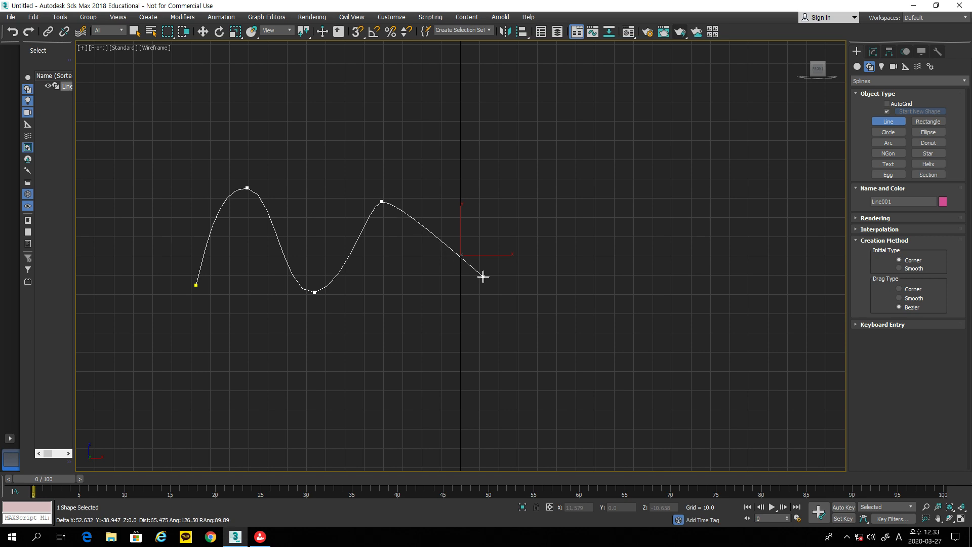
right_click(462, 290)
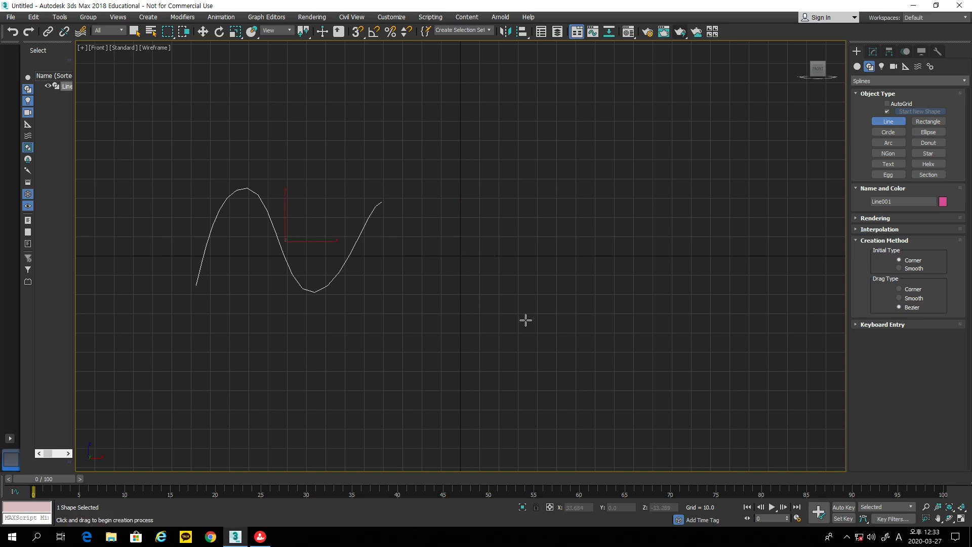
key(Delete)
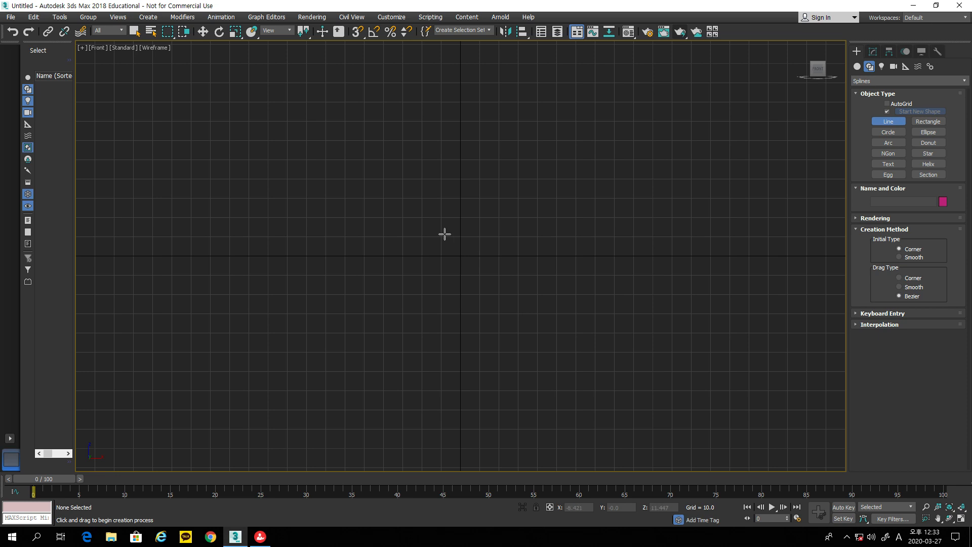
Step: Draw a nine-point corner Line alternating low and high, forming four zigzag peaks
key(ctrl+z)
click(247, 267)
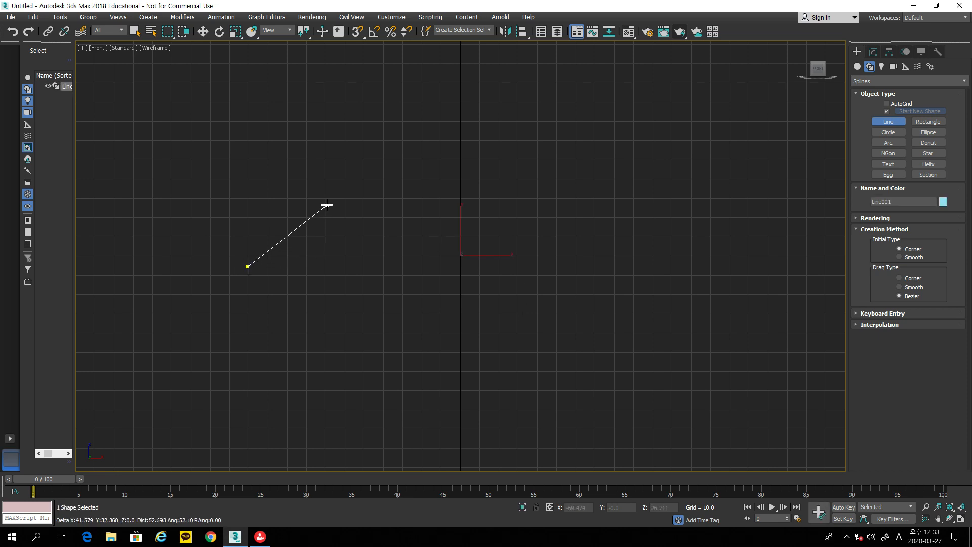
click(316, 194)
click(386, 267)
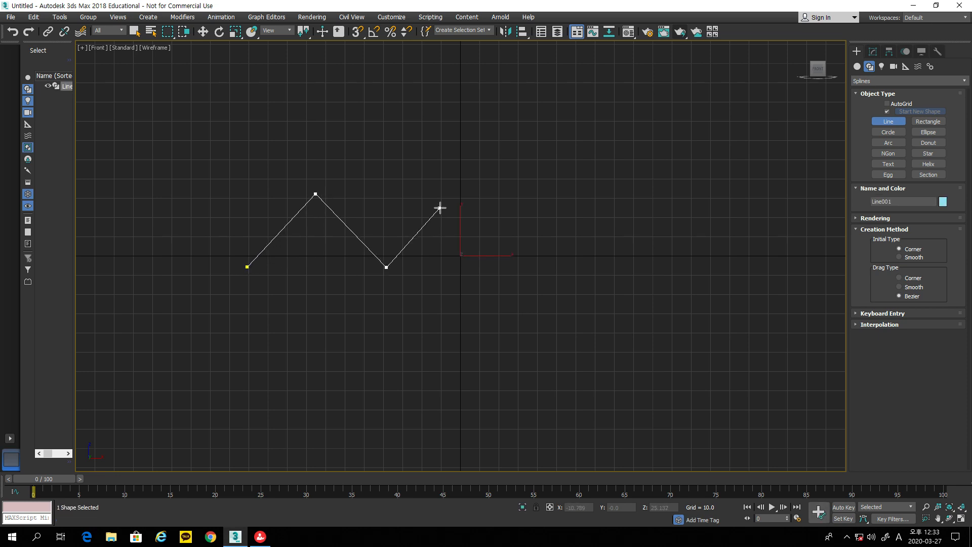
click(455, 195)
click(525, 262)
click(588, 197)
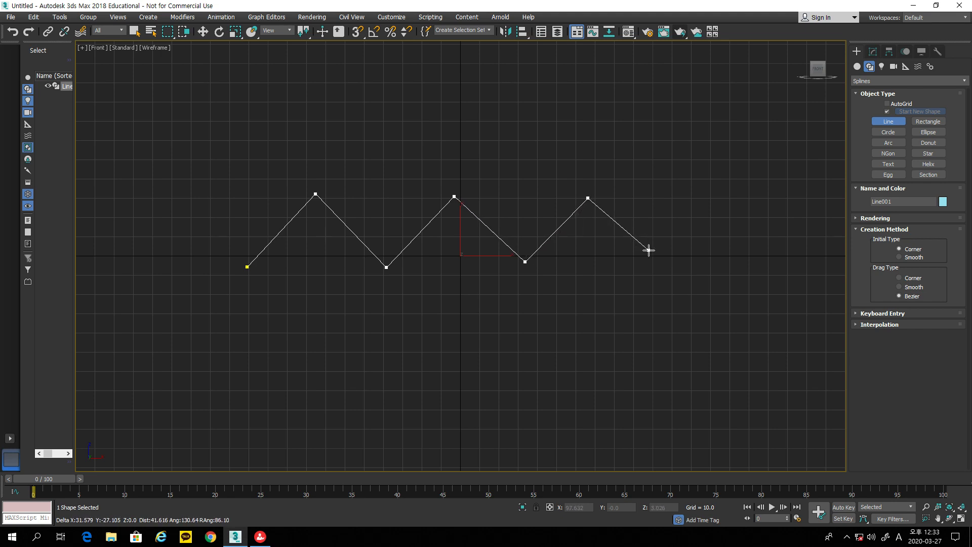
click(648, 250)
click(704, 193)
click(780, 250)
right_click(797, 294)
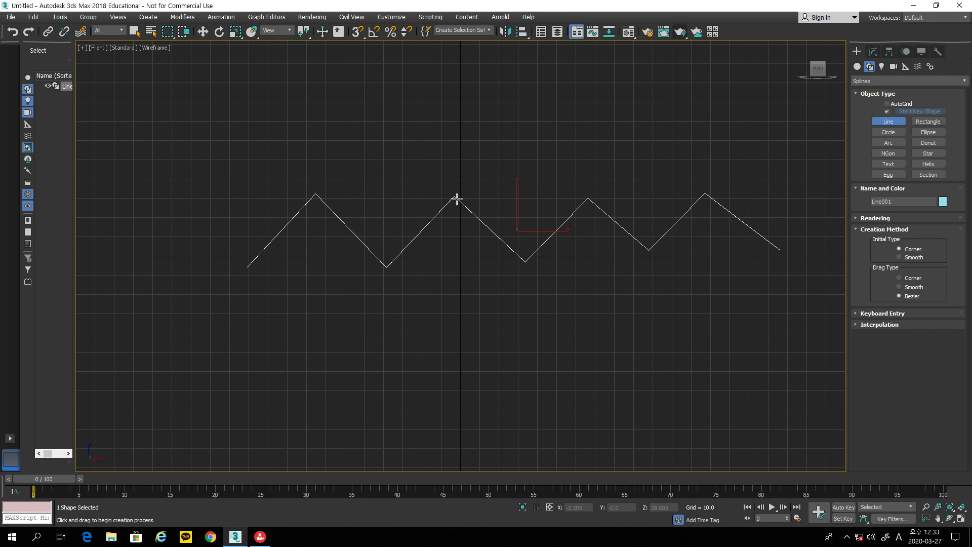
Step: In the Modify panel, nudge Line001 left and select its first peak vertex
click(873, 51)
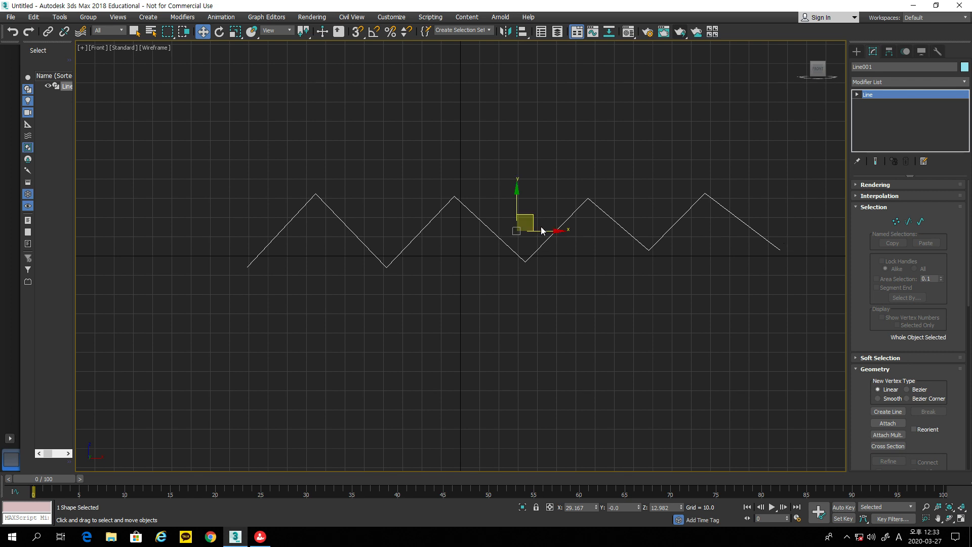
drag(535, 219, 501, 221)
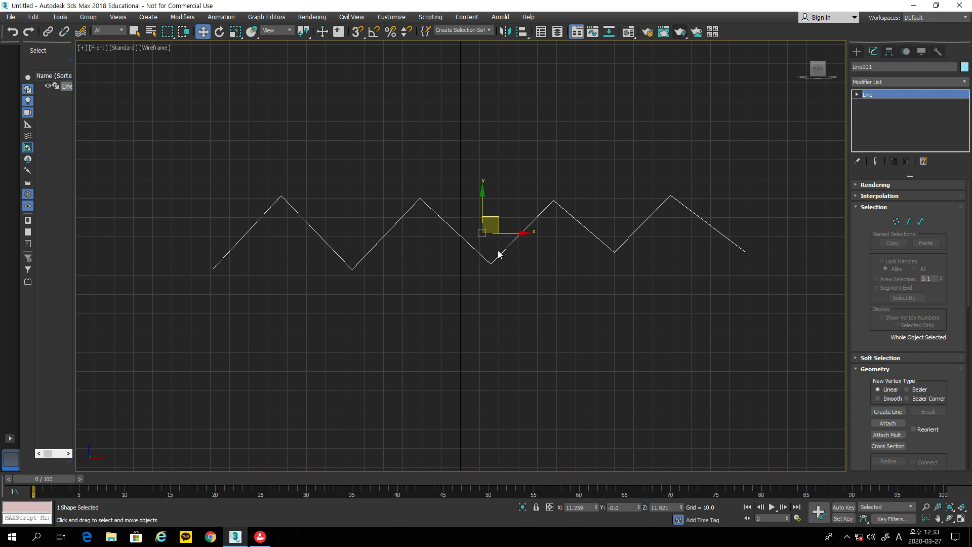
click(895, 222)
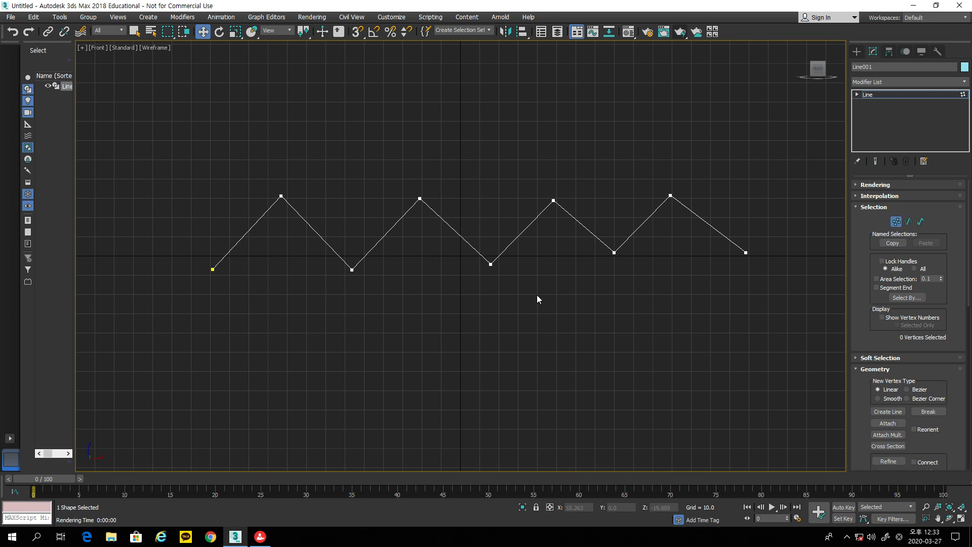
click(280, 198)
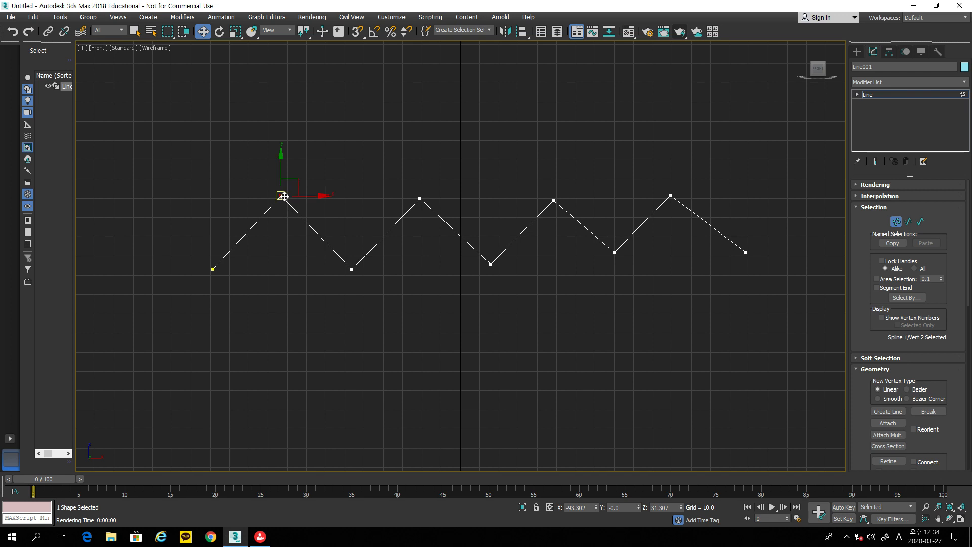
Step: Convert the first peak and first valley to Bezier vertices and drag their tangents into smooth curves
right_click(277, 194)
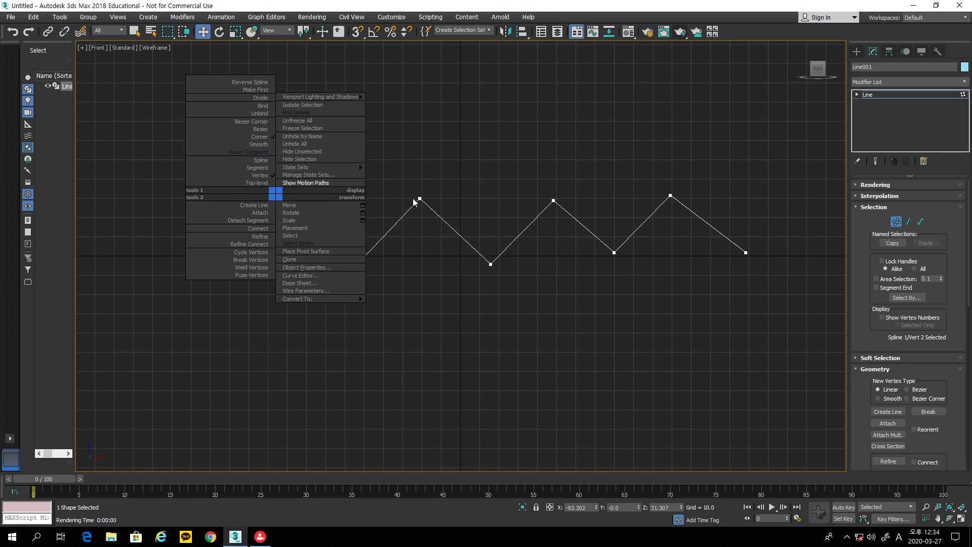
click(261, 129)
drag(307, 174, 312, 196)
click(351, 269)
right_click(352, 269)
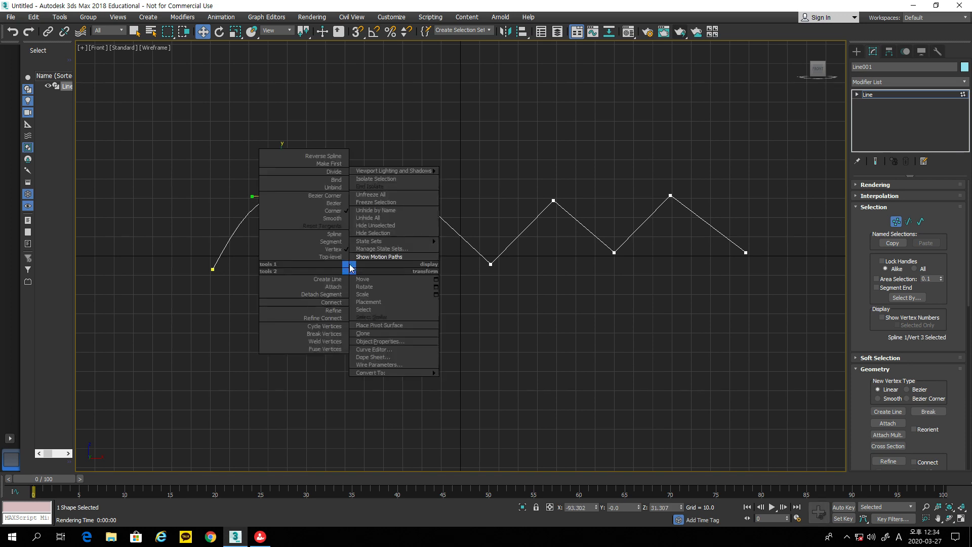
click(341, 203)
drag(368, 298, 380, 269)
Step: Make the second peak and second valley Bezier vertices, rounding the peak and flattening the valley
click(419, 198)
right_click(418, 197)
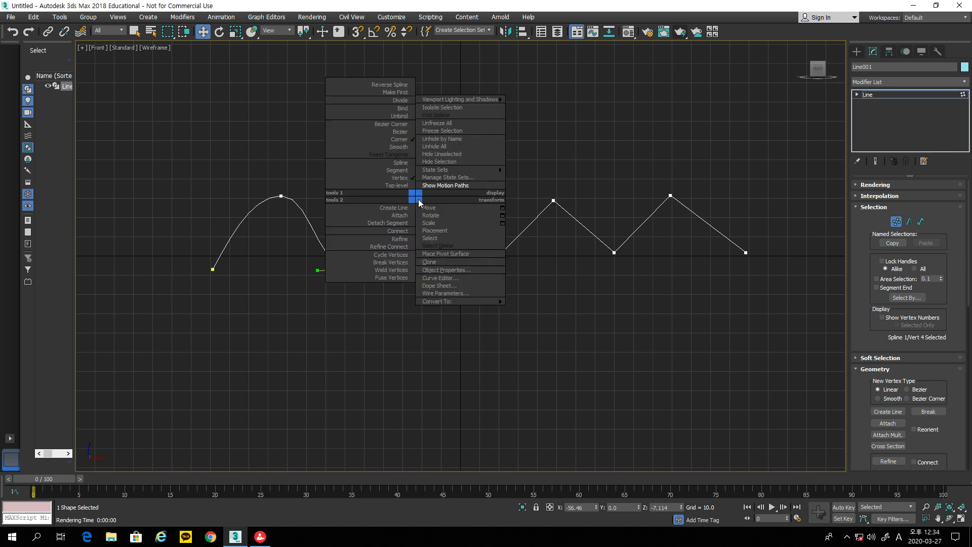
click(405, 134)
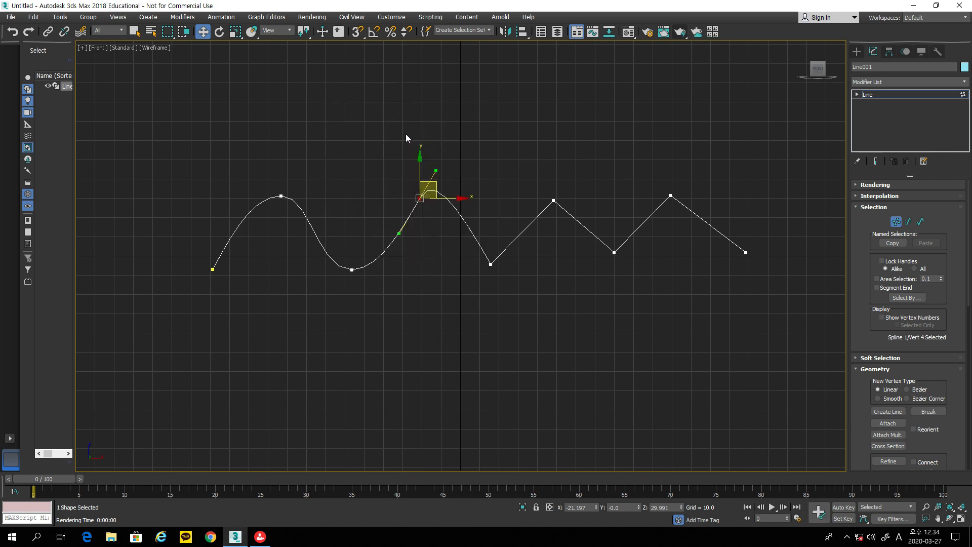
drag(399, 233, 376, 201)
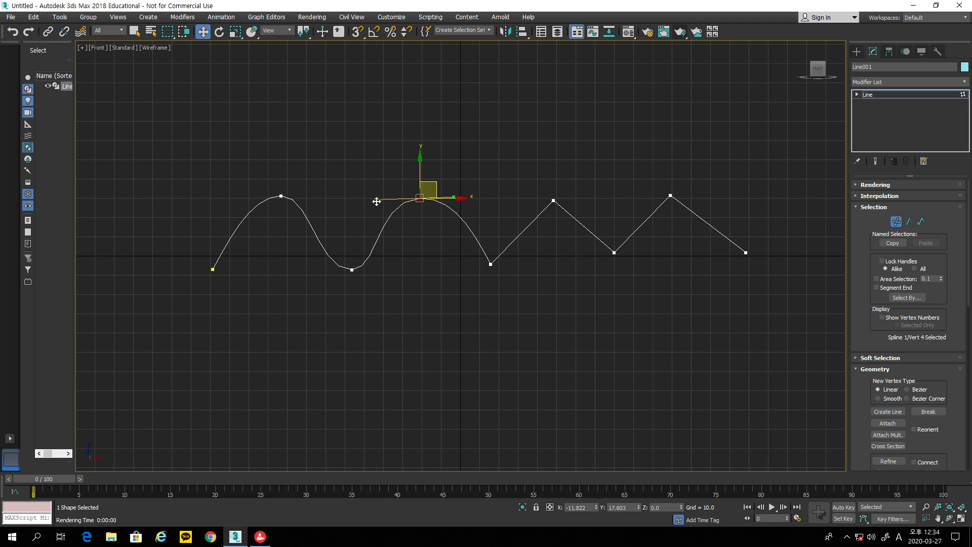
click(491, 263)
right_click(491, 263)
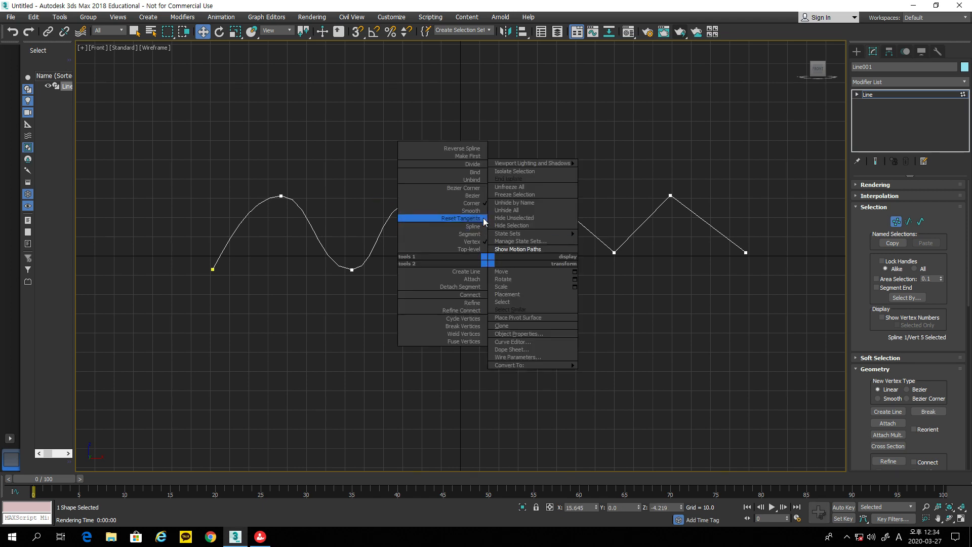
click(478, 197)
mouse_move(505, 289)
mouse_down()
mouse_move(528, 269)
mouse_move(497, 276)
mouse_up()
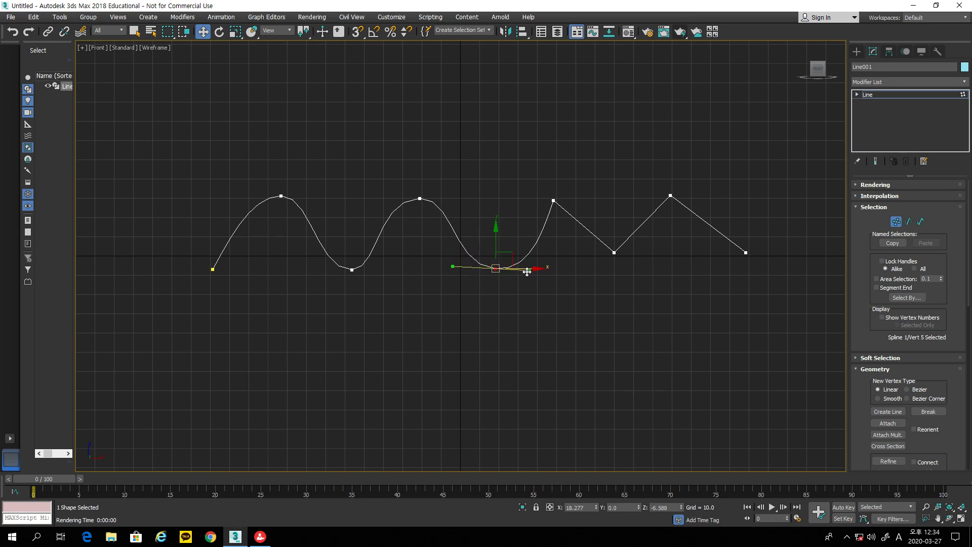
Step: Set the last two peaks to Bezier Corner and curve both handles into pointed tips
click(554, 202)
right_click(554, 200)
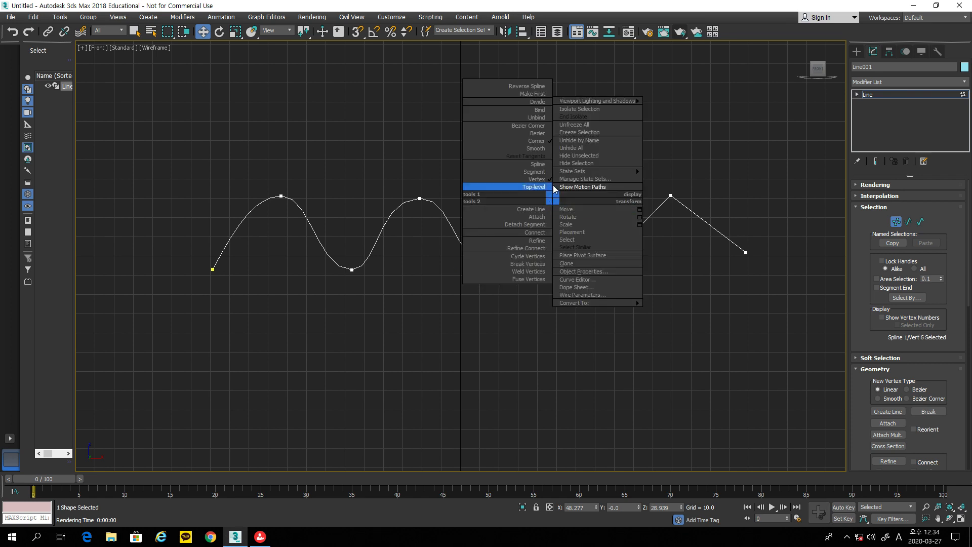
click(542, 126)
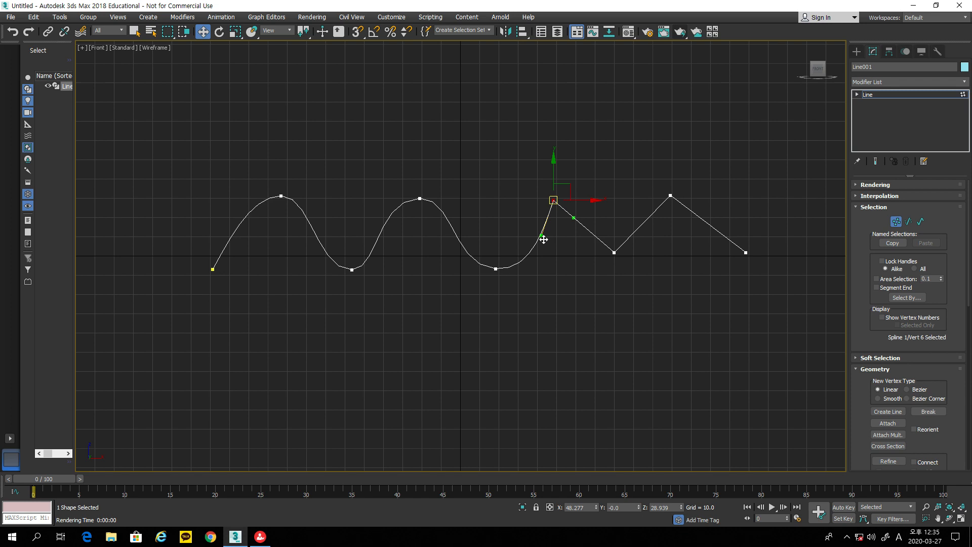
drag(541, 235, 519, 202)
drag(575, 217, 548, 247)
click(670, 195)
right_click(671, 195)
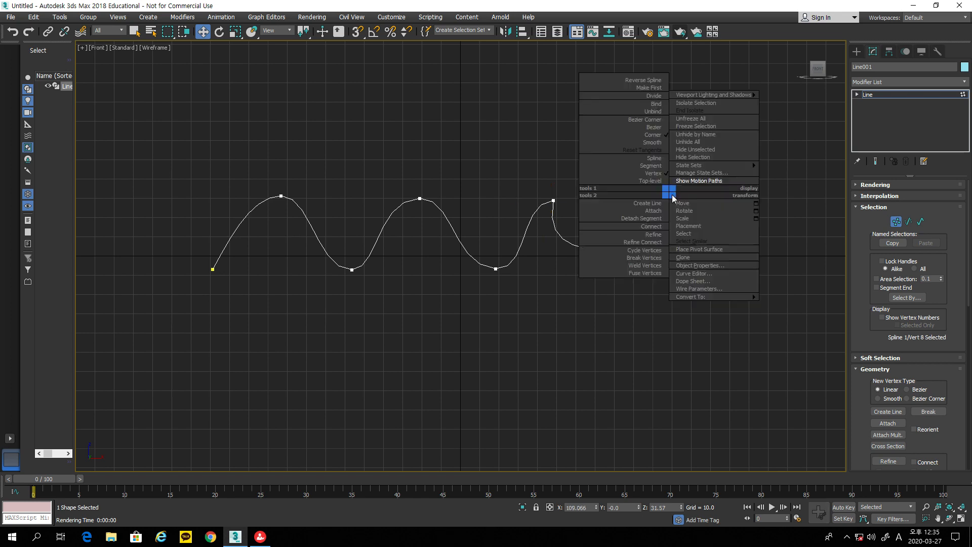
click(660, 120)
drag(652, 212, 633, 193)
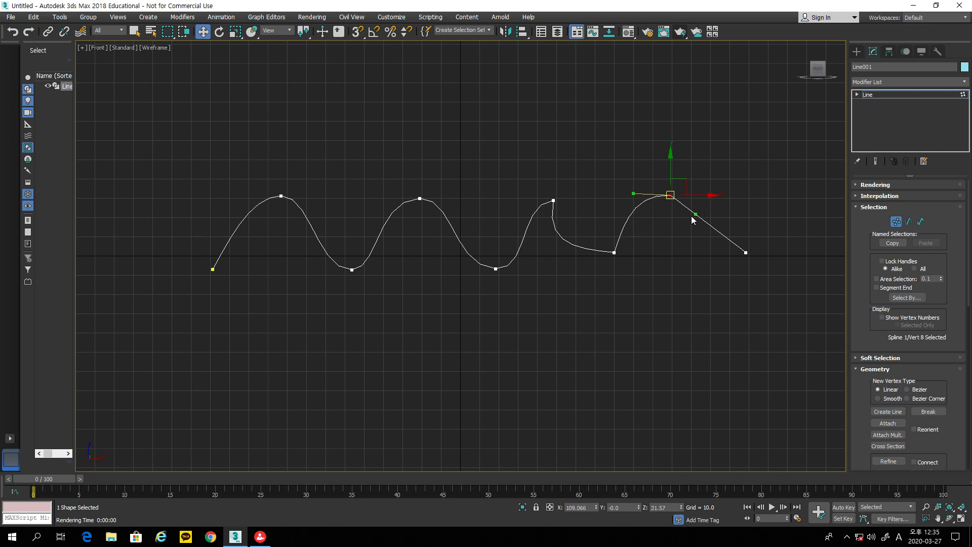
drag(696, 214, 664, 233)
click(856, 51)
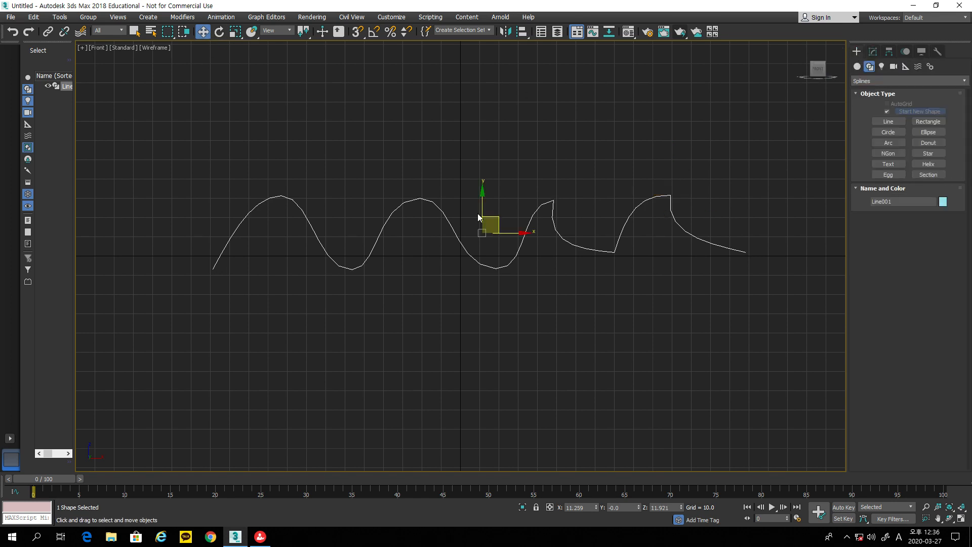
Step: Delete the wavy line and draw a six-point angular heart Line, closing it at its start point
key(Delete)
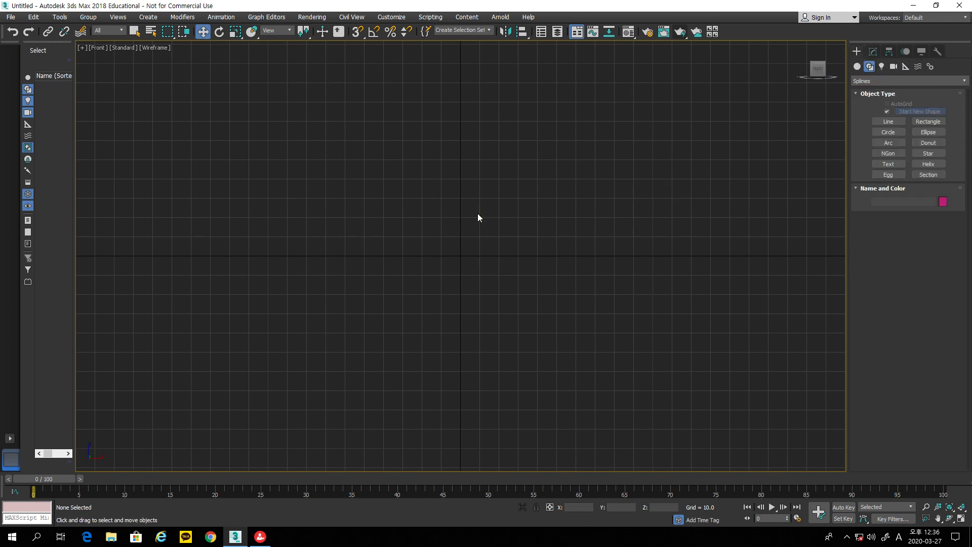
click(885, 122)
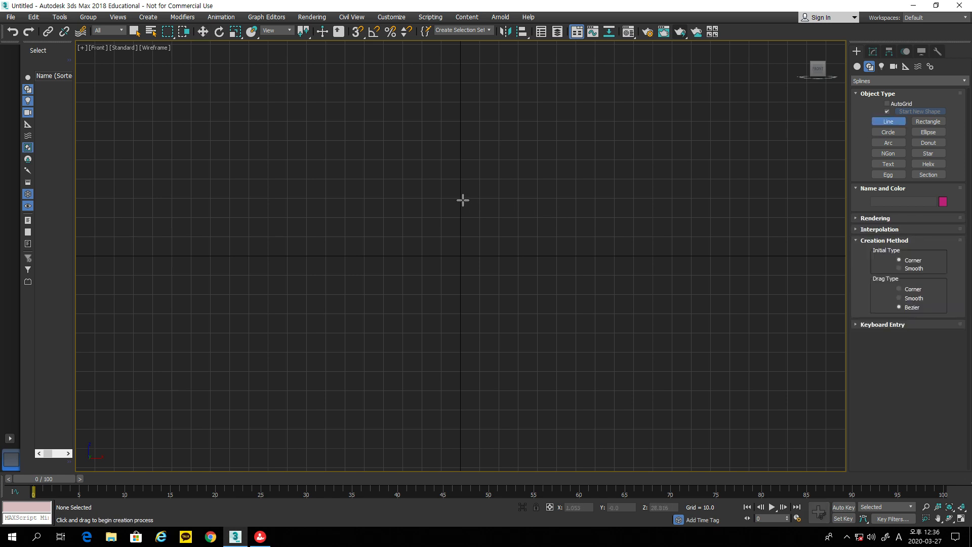
click(461, 198)
click(525, 156)
click(597, 213)
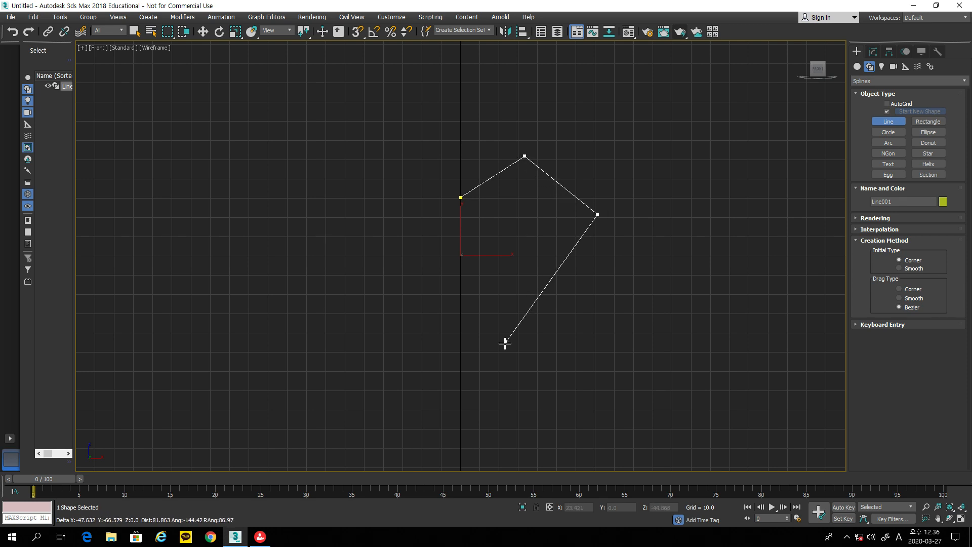
click(462, 349)
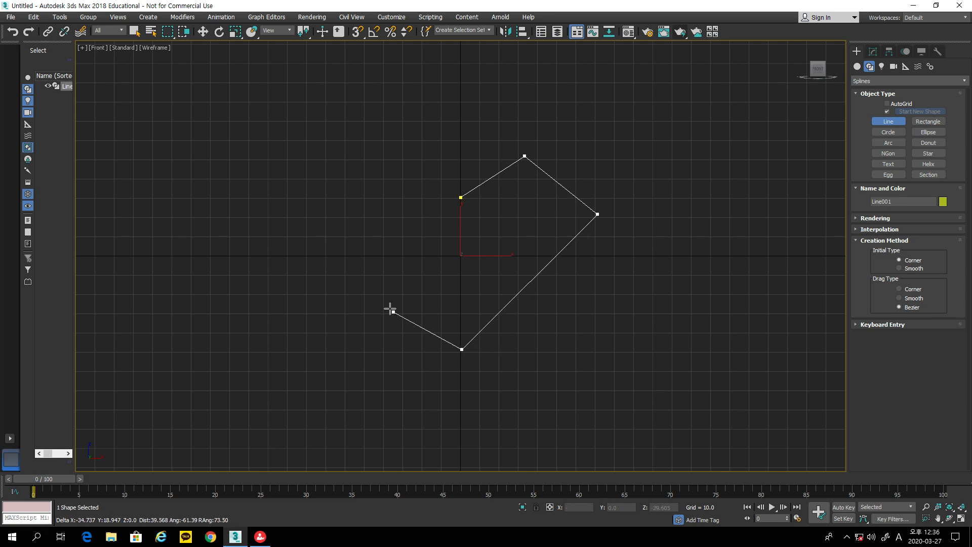
click(328, 243)
click(401, 152)
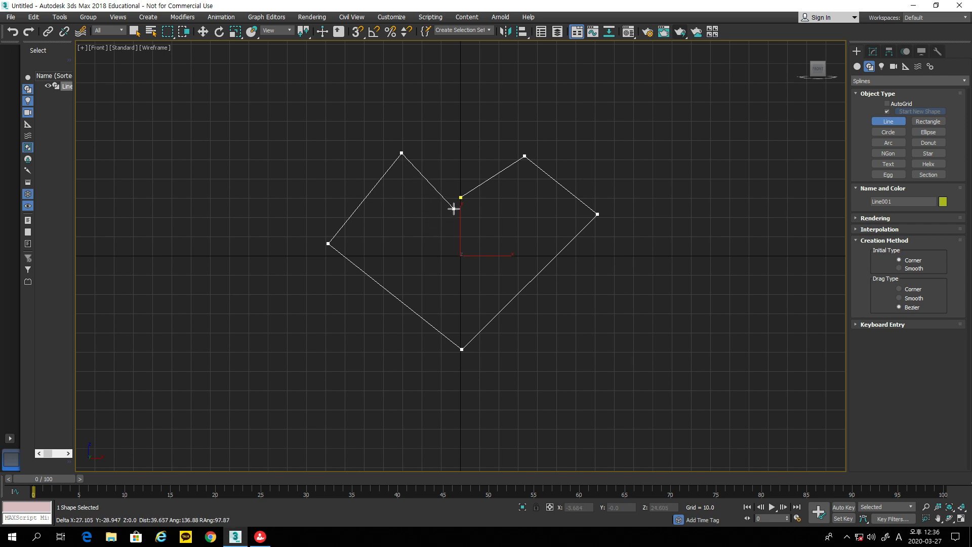
click(459, 197)
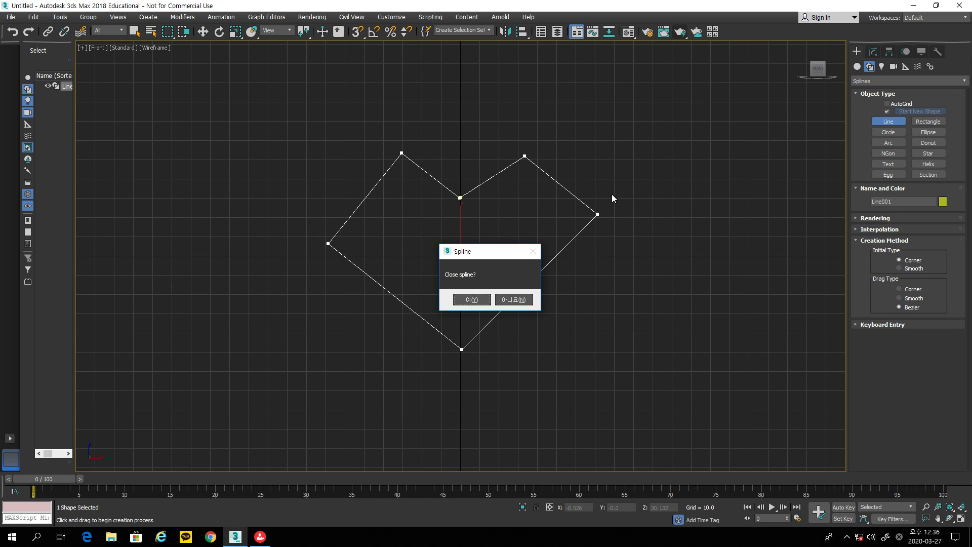
click(467, 296)
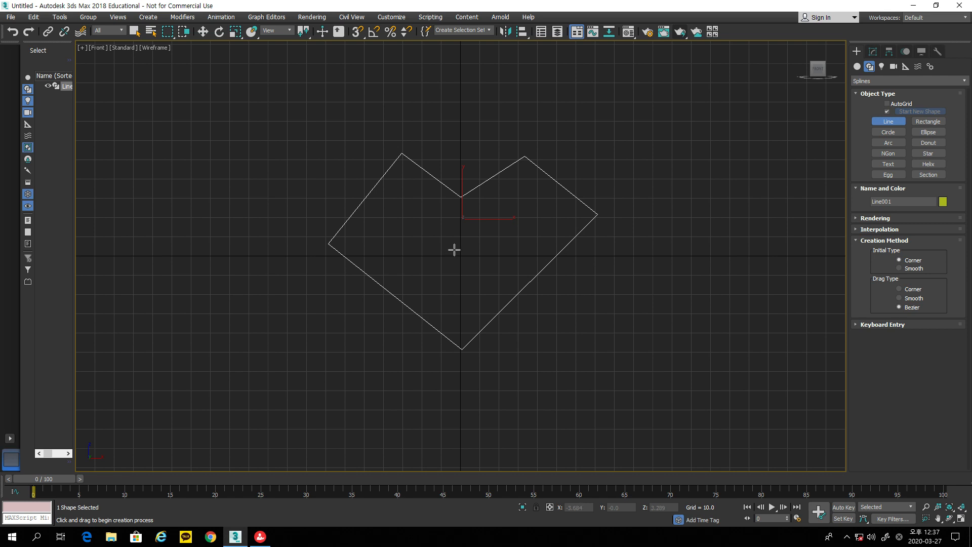
click(873, 51)
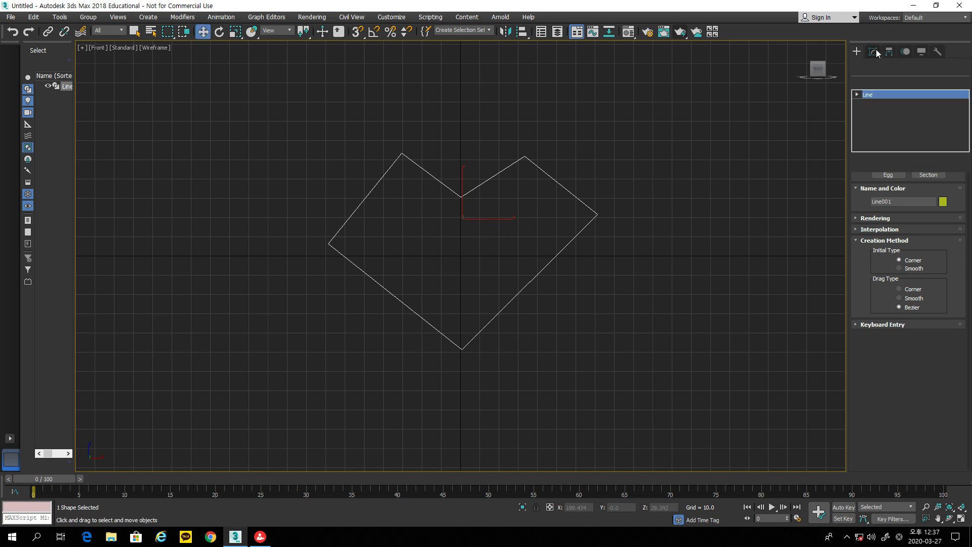
Step: In Vertex mode, lower the heart's inner top point and pull the left and right points inward
key(w)
click(896, 222)
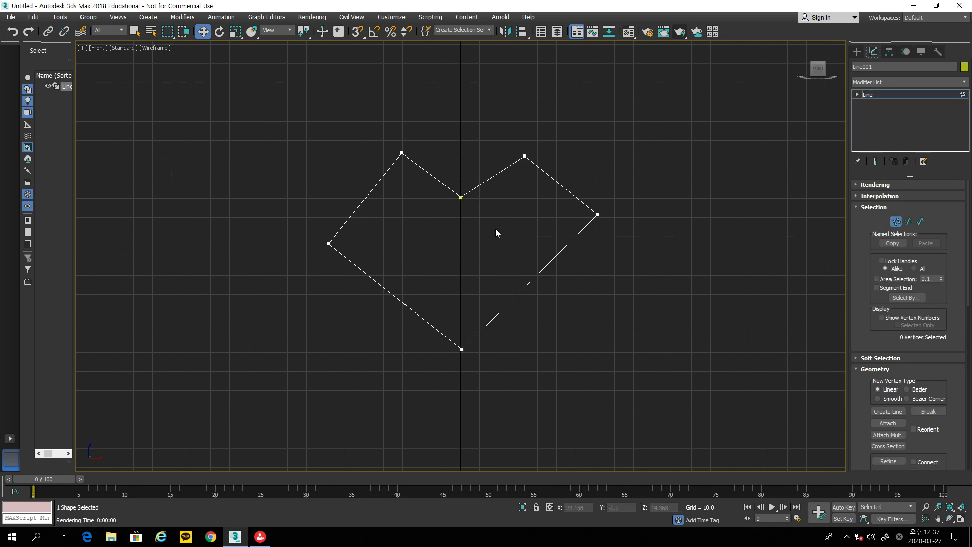
click(461, 198)
mouse_move(468, 190)
mouse_down()
mouse_move(470, 211)
mouse_move(482, 193)
mouse_up()
drag(328, 244, 344, 234)
drag(598, 215, 584, 226)
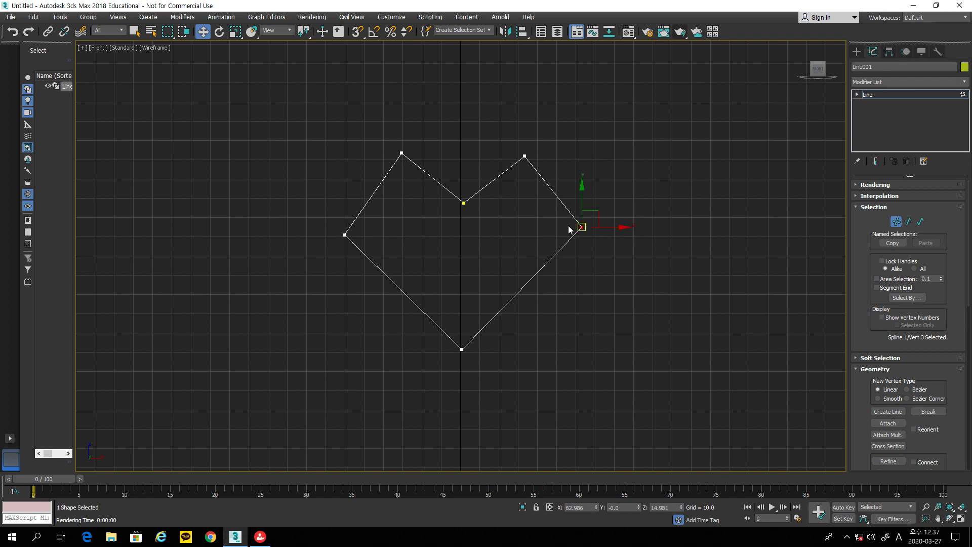
Step: Convert the top-left and top-right points to Bezier and drag tangents to round both lobes
right_click(403, 151)
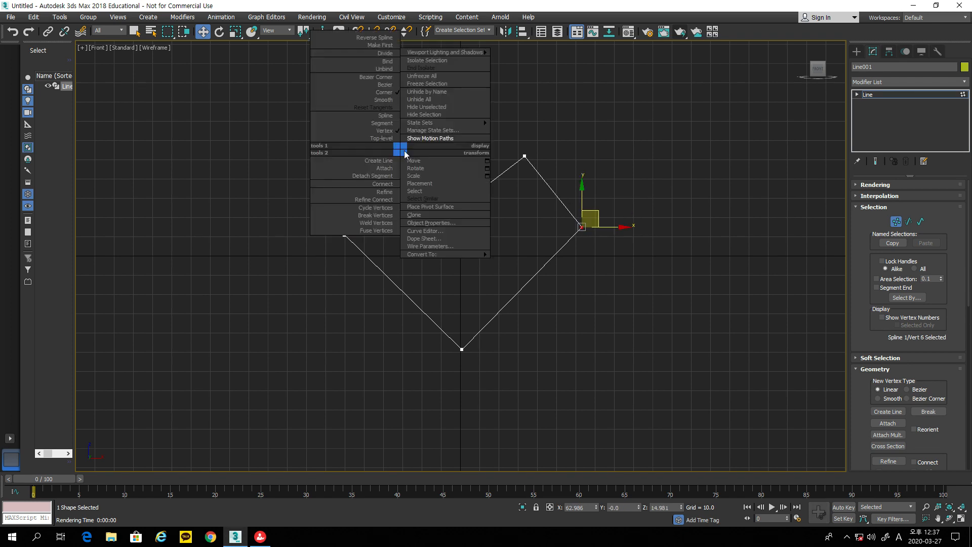
click(392, 91)
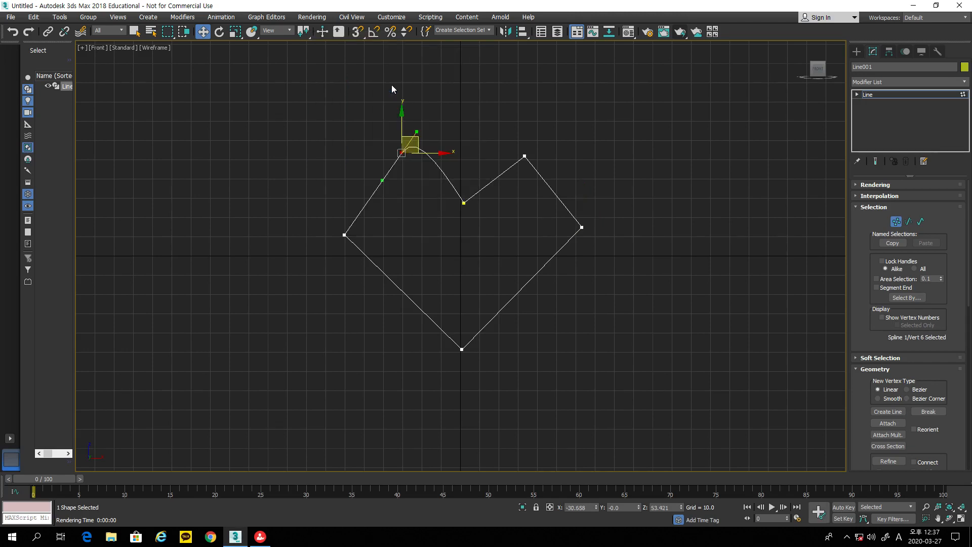
drag(384, 182, 357, 158)
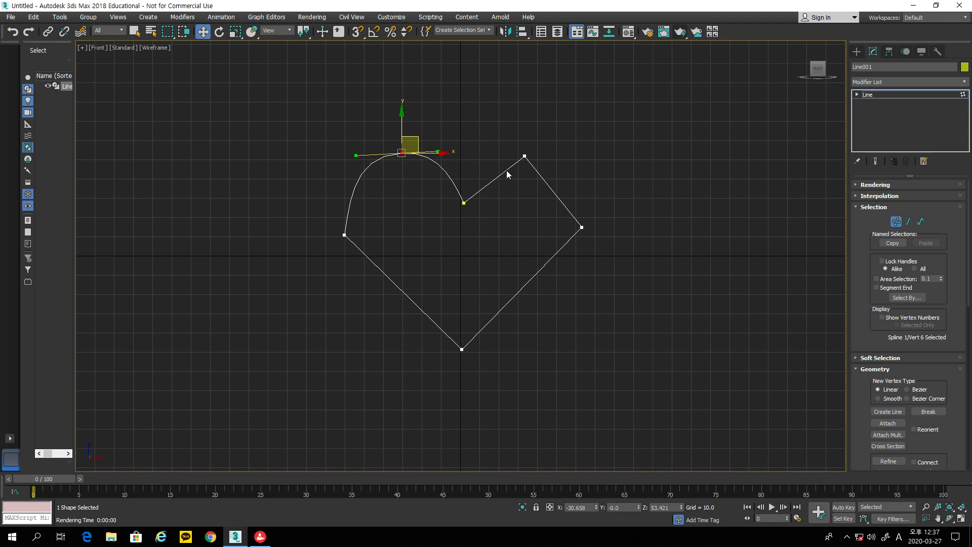
click(524, 157)
right_click(522, 154)
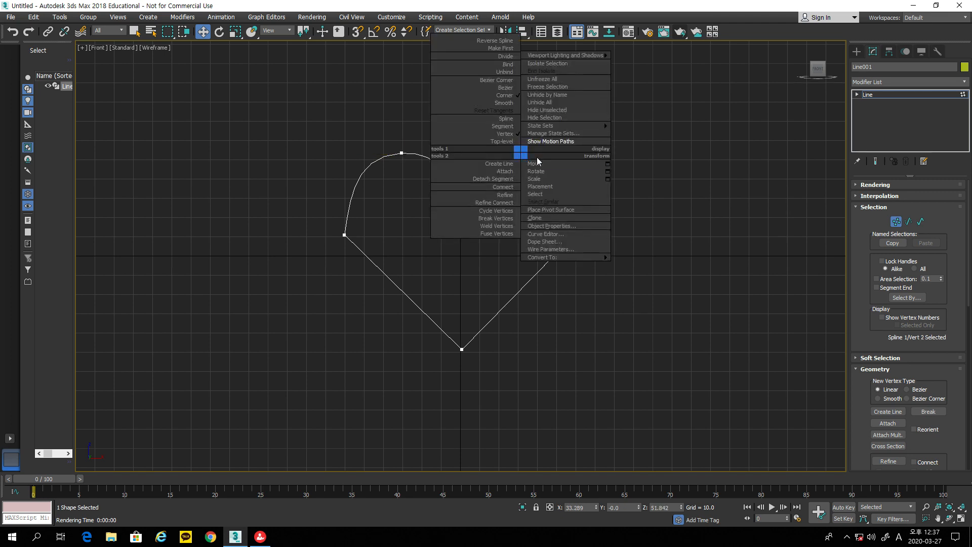
click(507, 88)
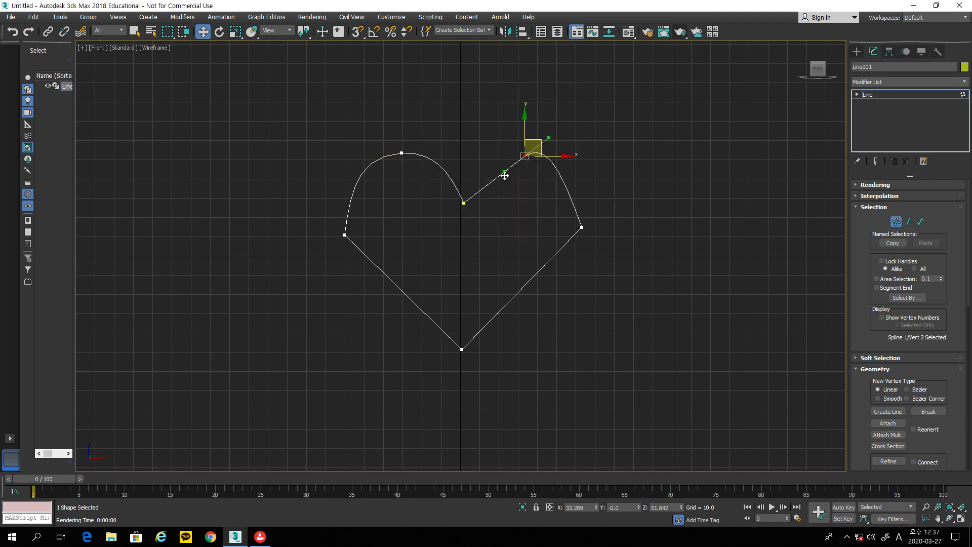
drag(502, 174, 491, 154)
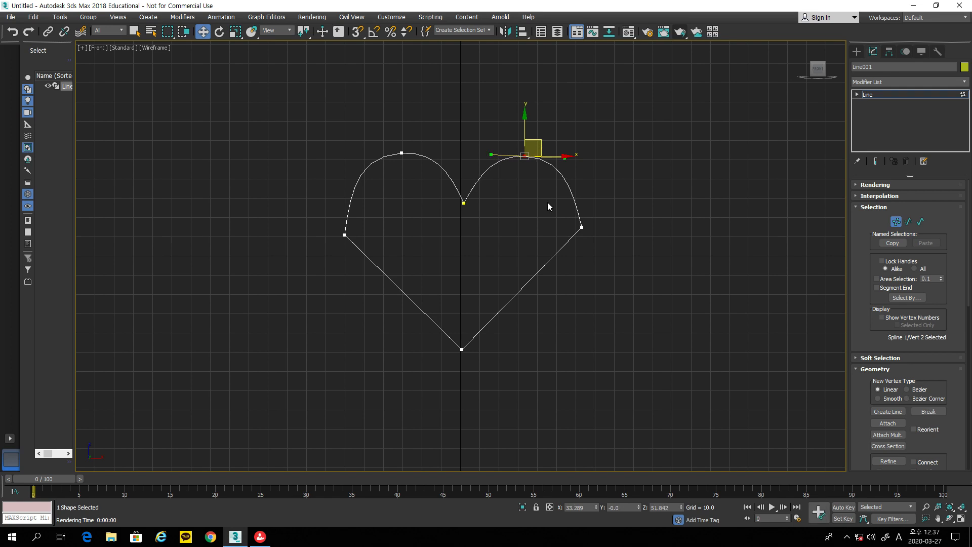
Step: Make the heart's right side point a smooth Bezier vertex and adjust its curve
click(582, 227)
right_click(581, 227)
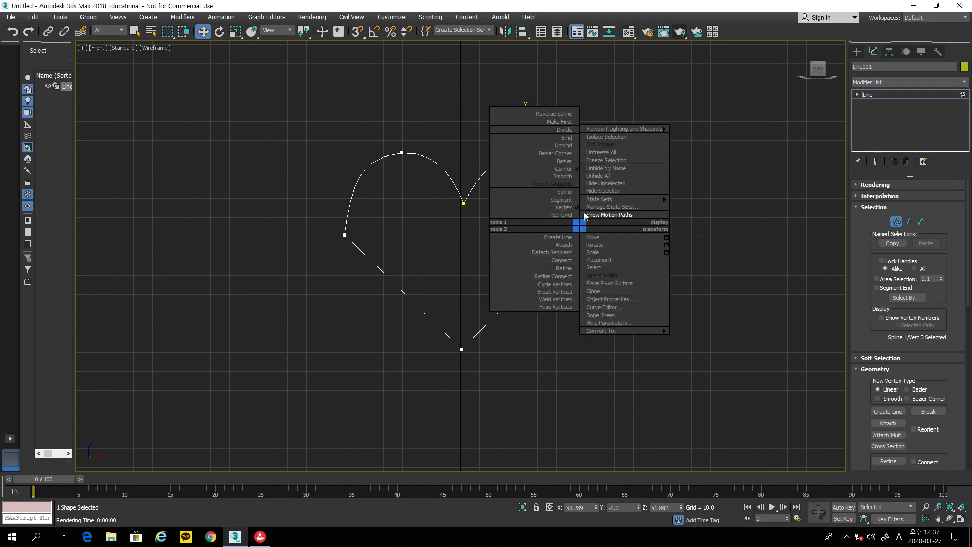
click(567, 161)
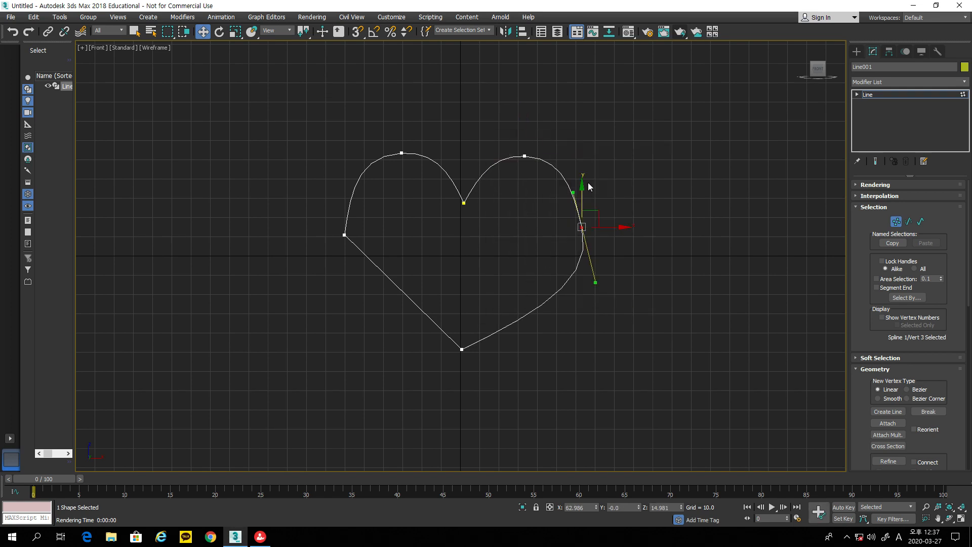
click(597, 285)
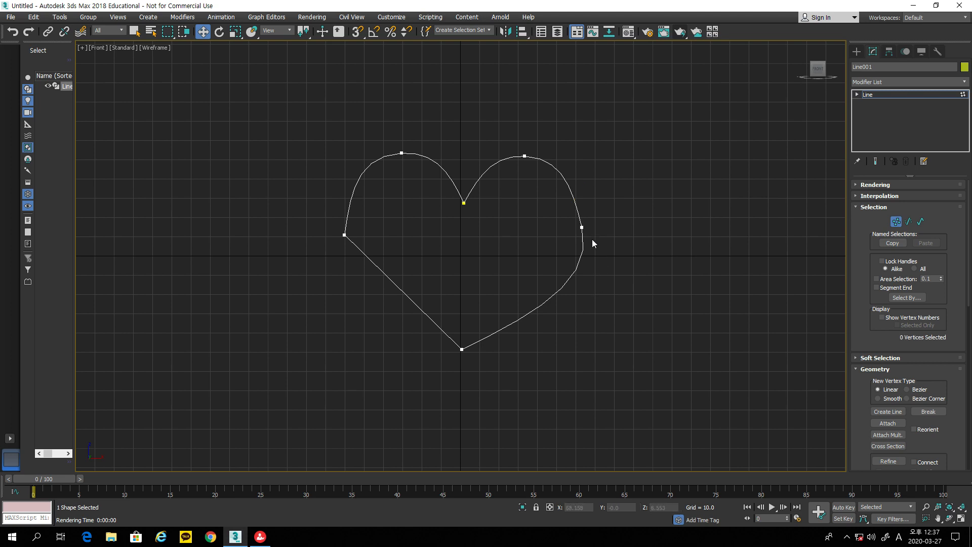
click(582, 228)
drag(595, 282, 587, 285)
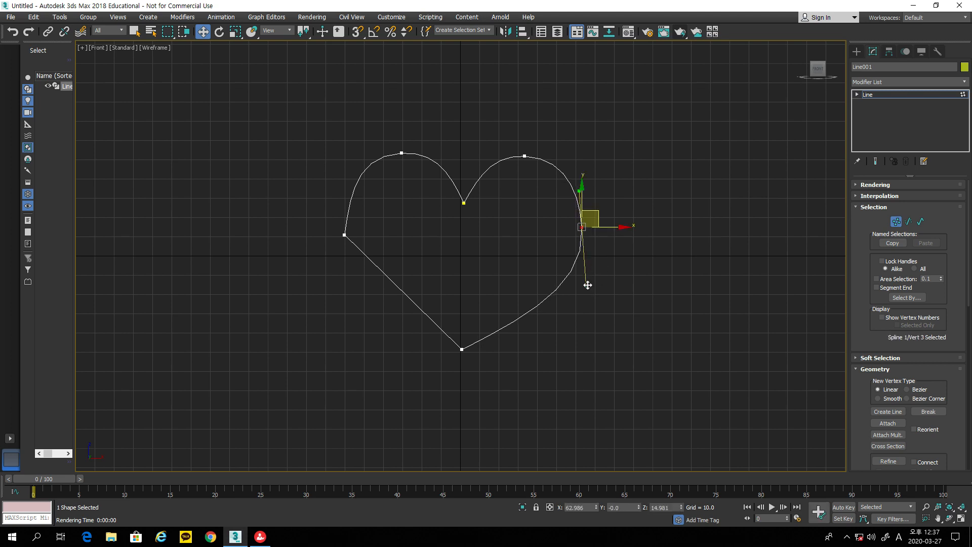
Step: Curve the heart's left point outward and nudge the top-left and left points to refine the shape
right_click(344, 235)
click(329, 173)
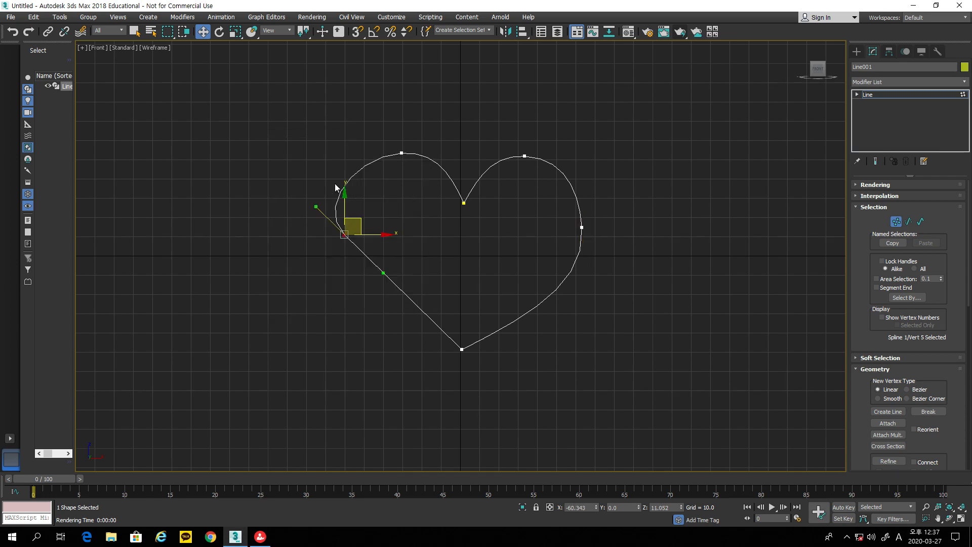
drag(385, 273, 362, 295)
click(362, 291)
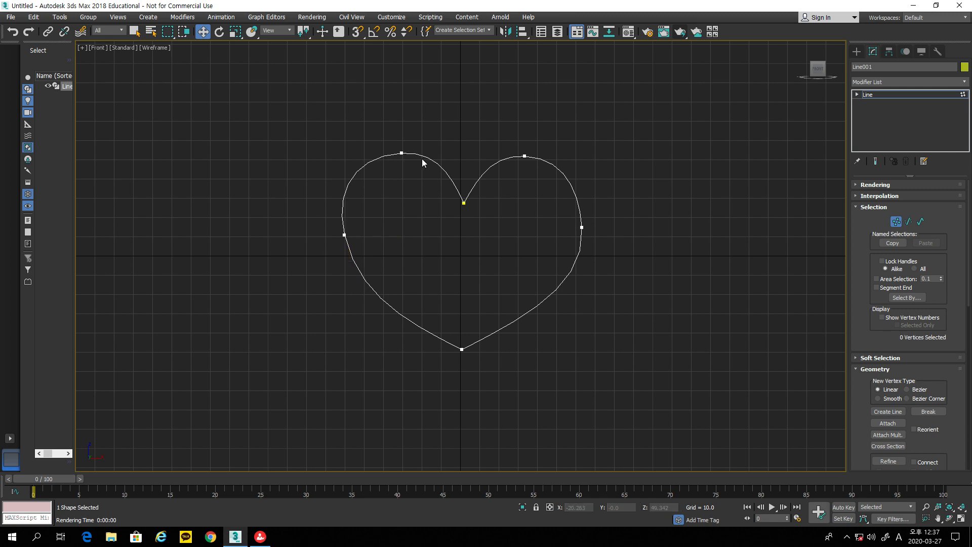
drag(402, 153, 402, 159)
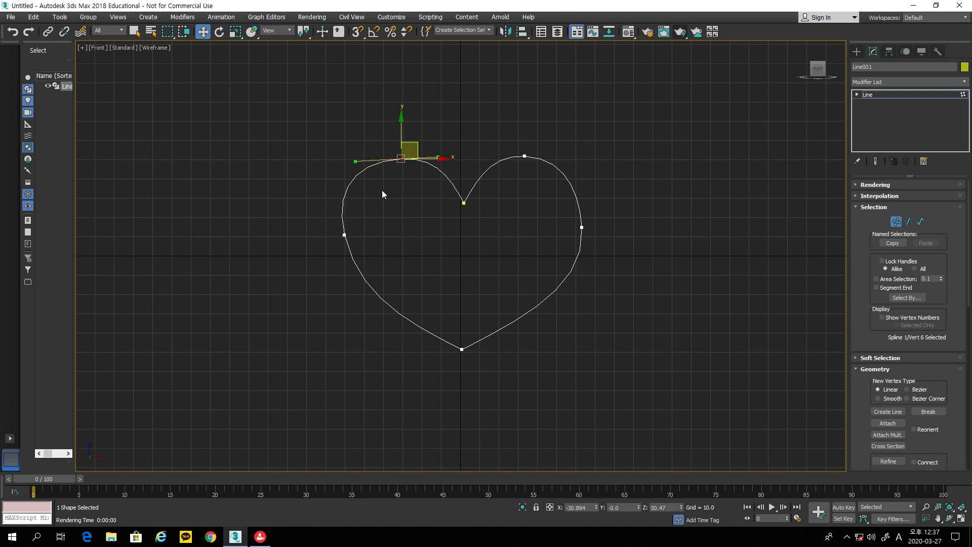
drag(344, 235, 346, 240)
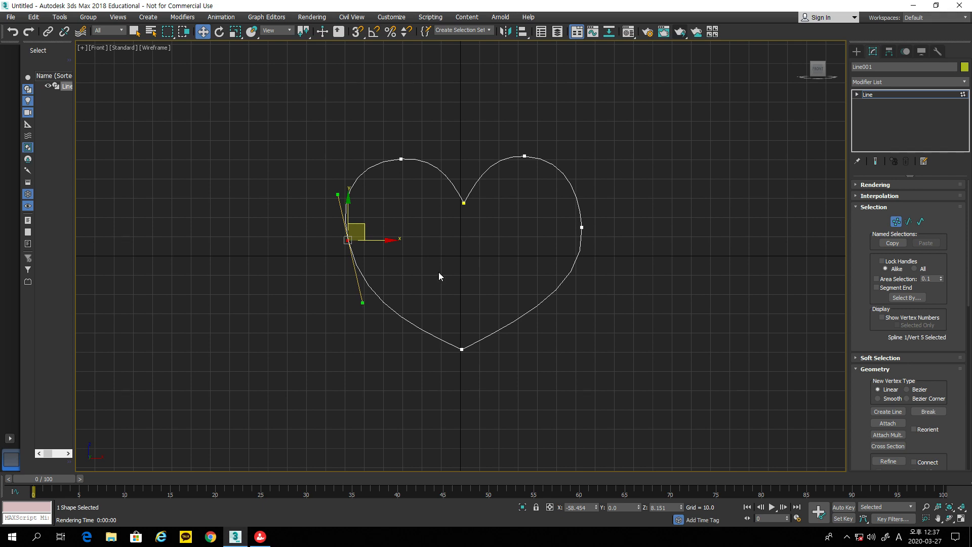
click(582, 228)
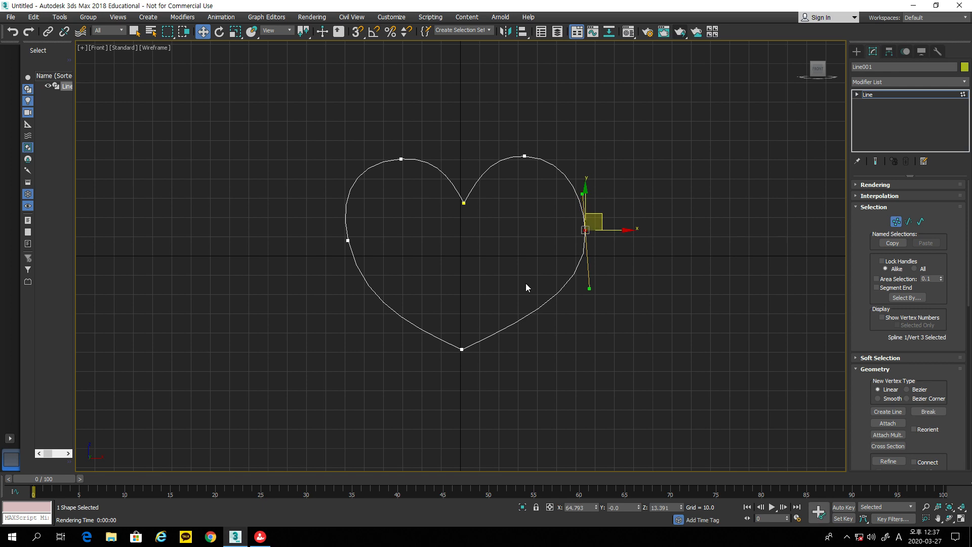
Step: Set the bottom tip to Bezier Corner and shape both lower curves into a pointed tip
click(462, 350)
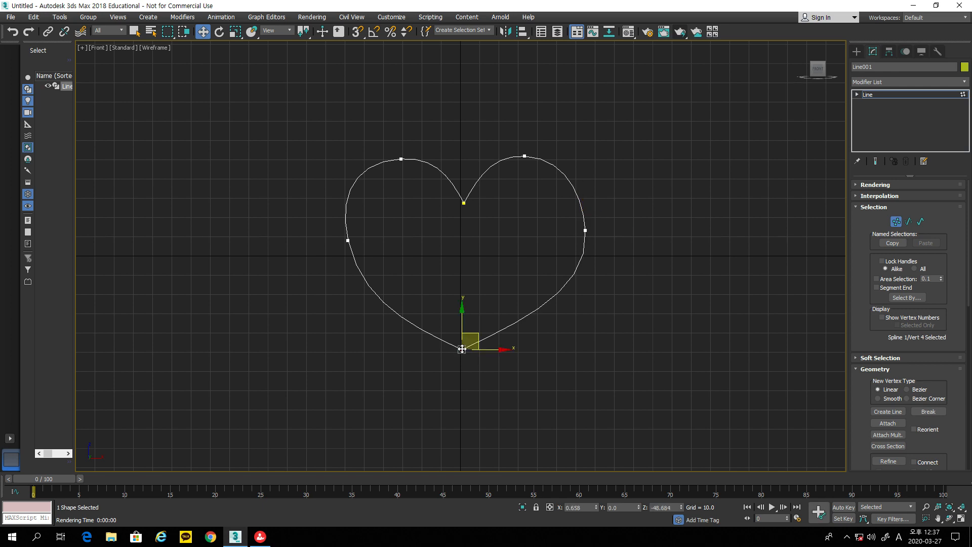
right_click(462, 350)
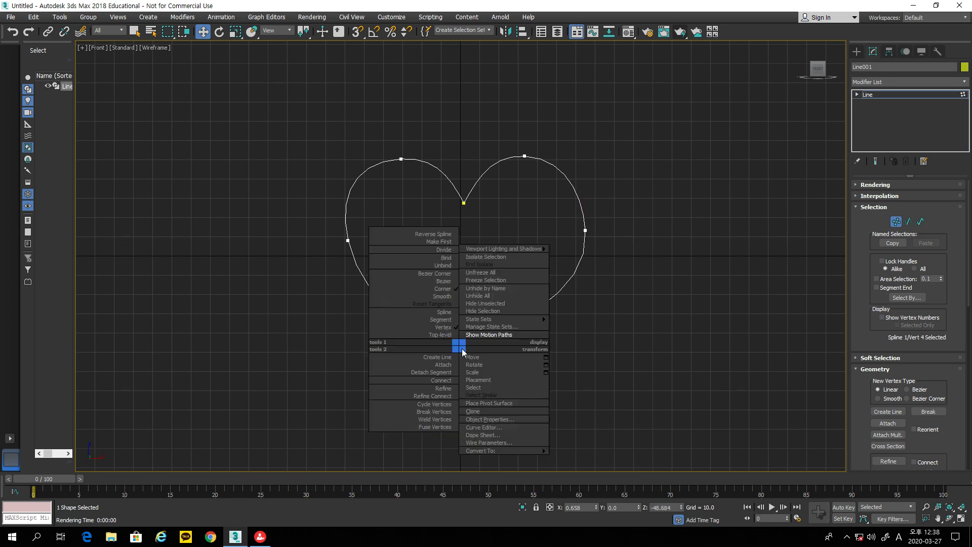
click(450, 274)
drag(525, 322, 483, 332)
drag(413, 326, 444, 331)
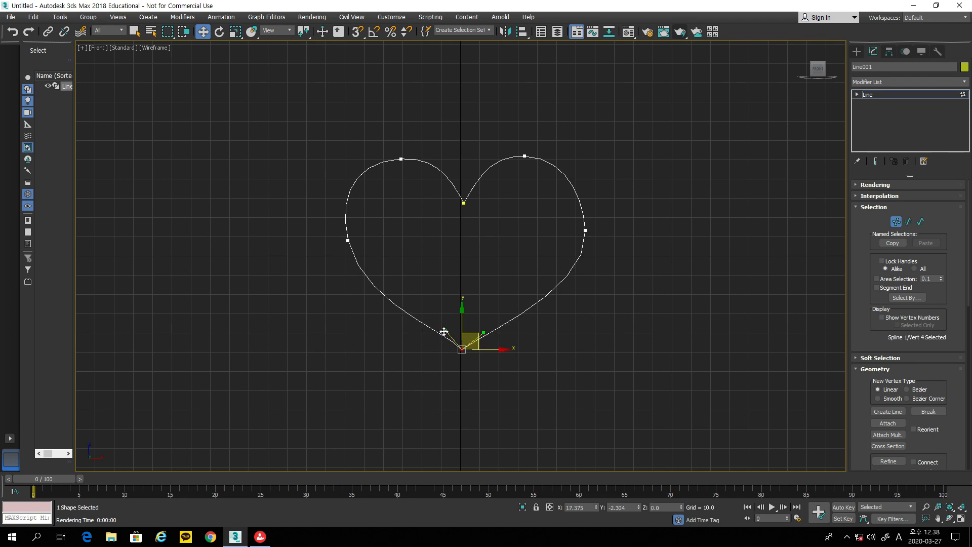
click(609, 293)
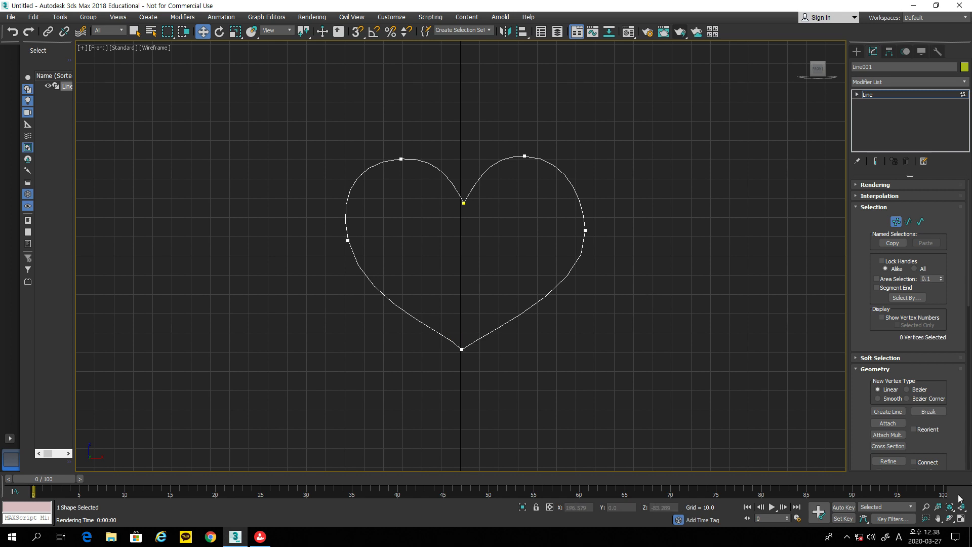
click(960, 517)
Step: Activate the Perspective view, run a test render that comes out black, and close it
middle_drag(835, 418, 801, 405)
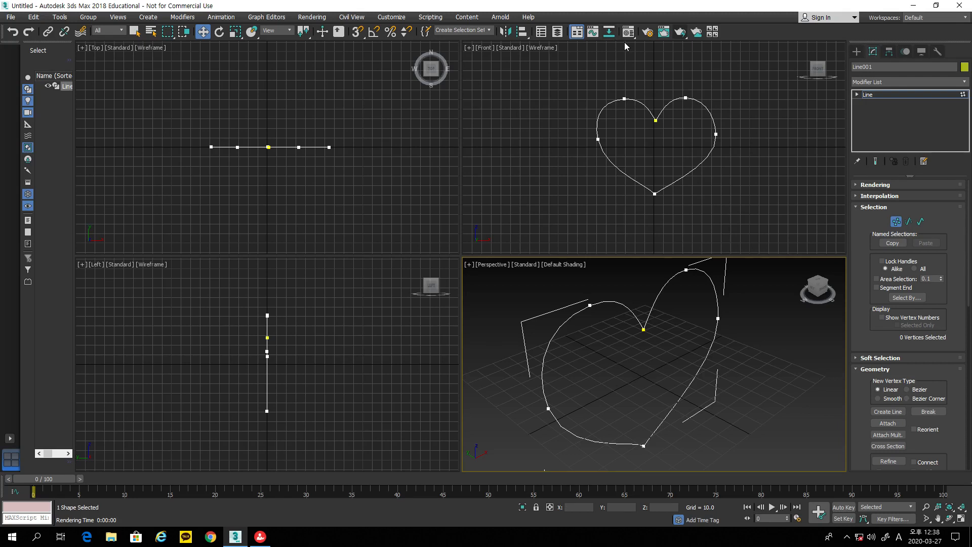
click(680, 31)
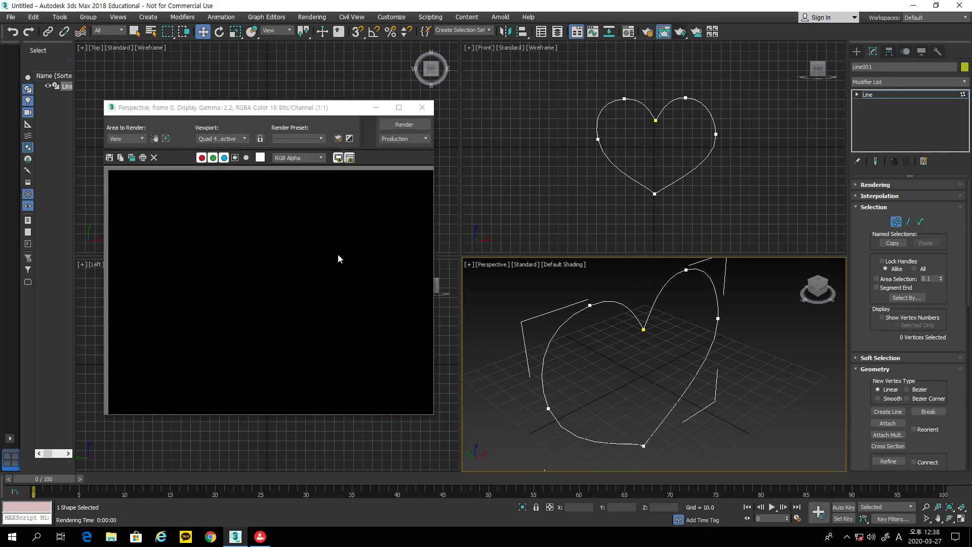
click(422, 108)
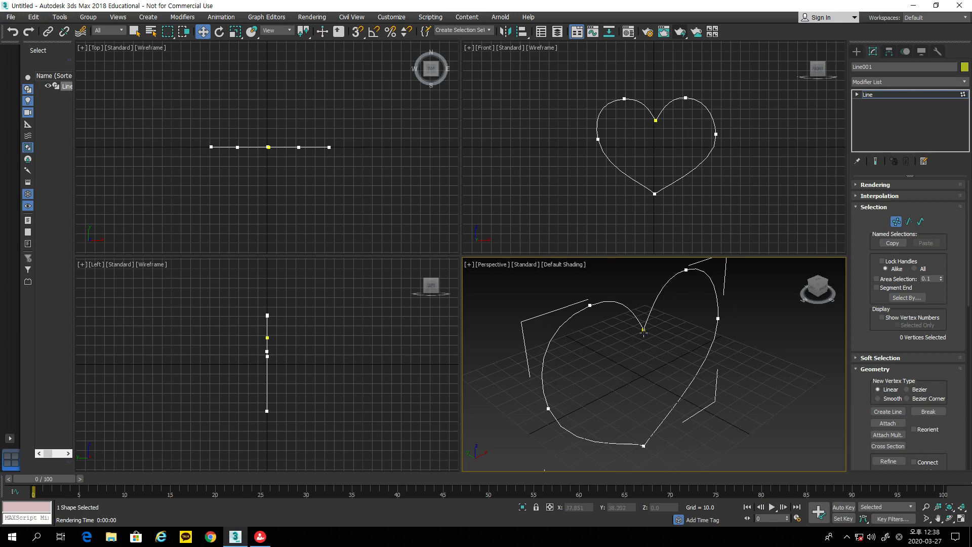
Step: Apply an Extrude modifier from the Modifier List to fill the heart outline
click(905, 83)
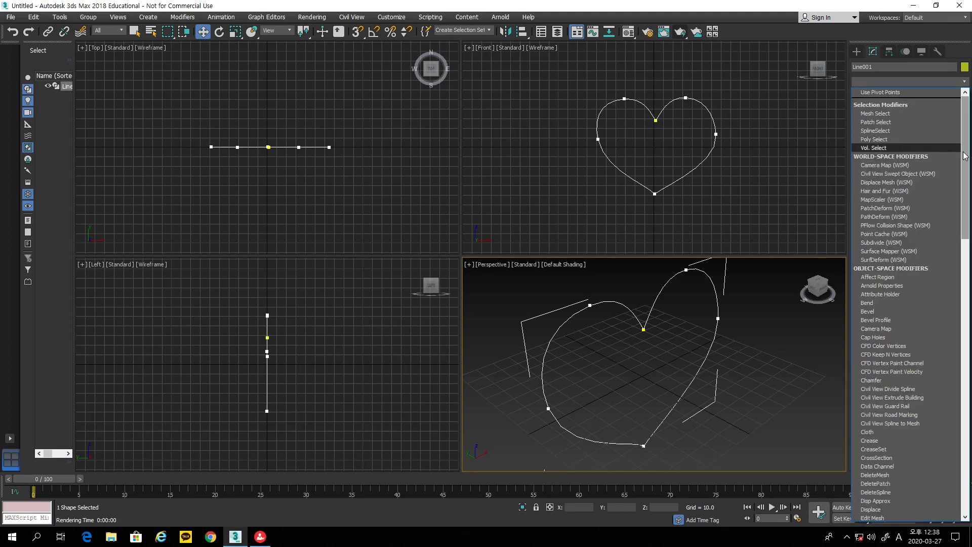
scroll(967, 172, down, 2)
drag(967, 173, 970, 199)
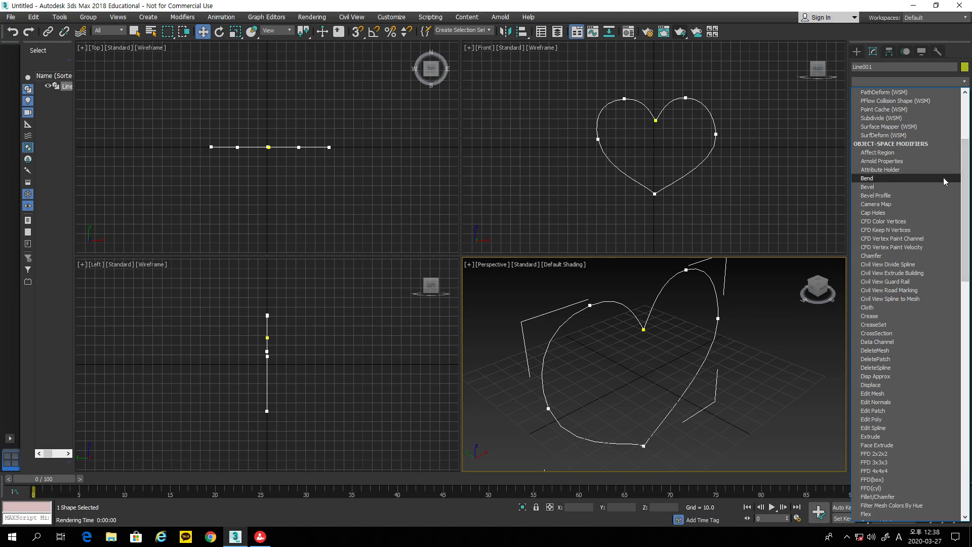
scroll(967, 192, down, 6)
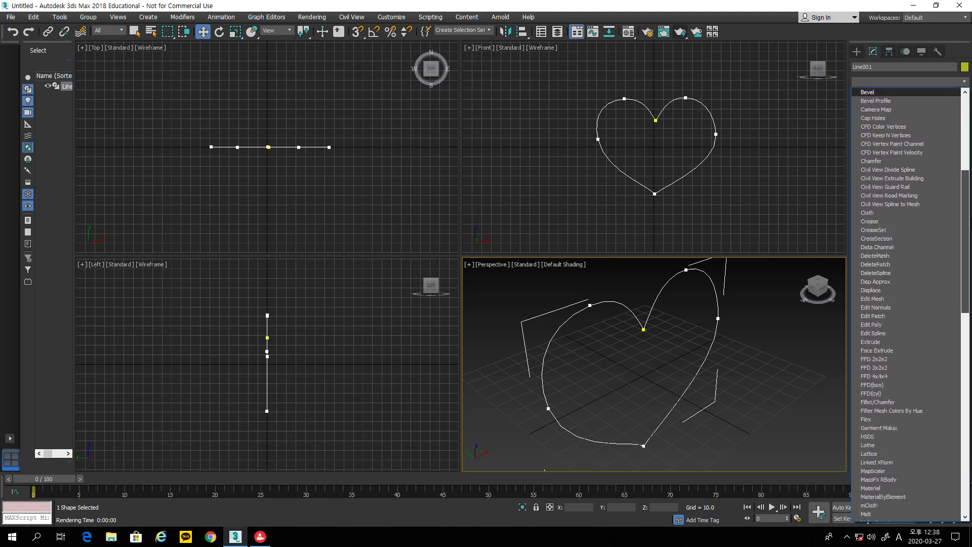
scroll(911, 304, down, 1)
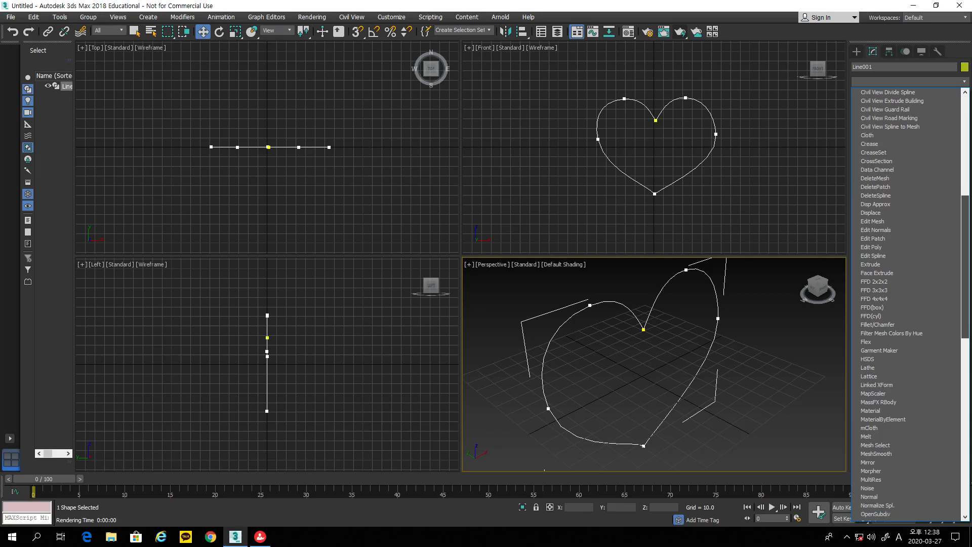
click(891, 266)
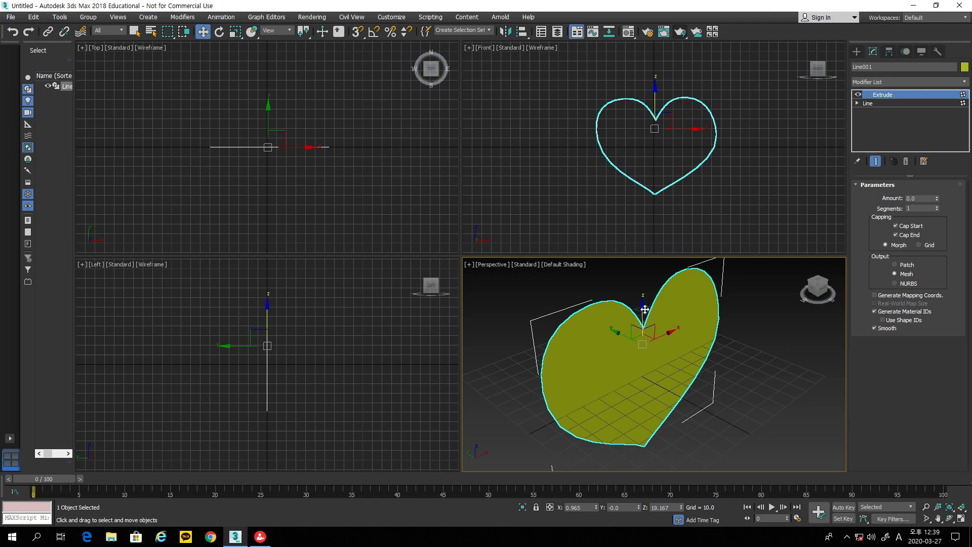
Step: Test-render the filled heart in Perspective, then pick a pink object colour
click(679, 32)
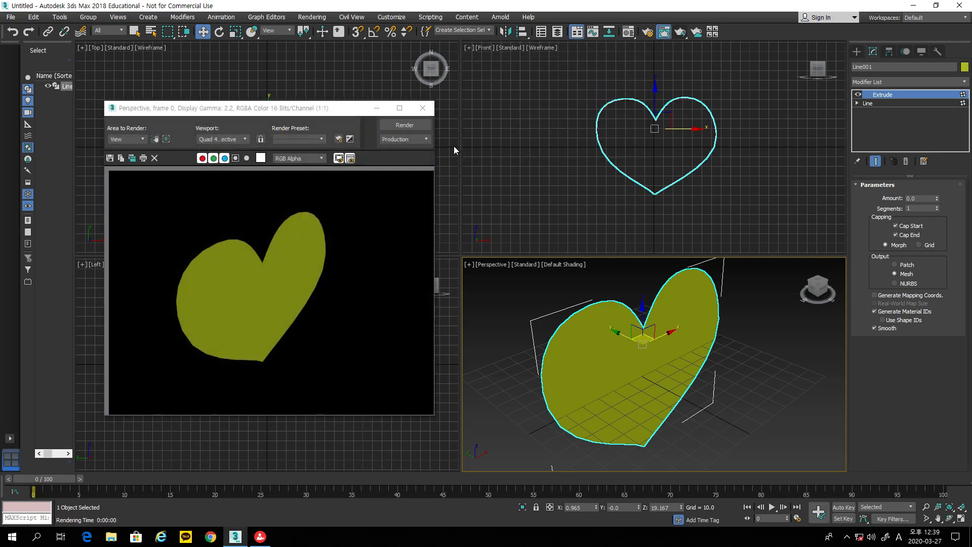
click(423, 108)
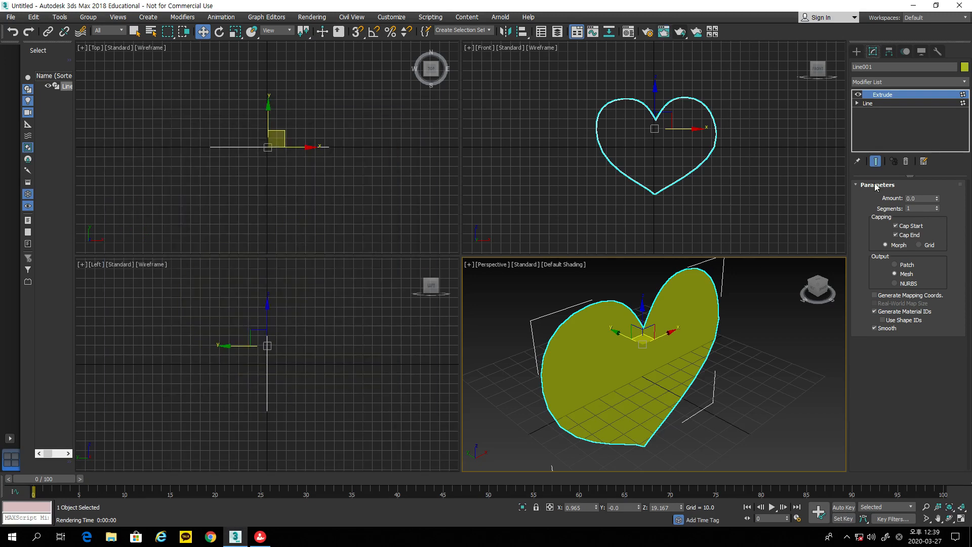
click(964, 67)
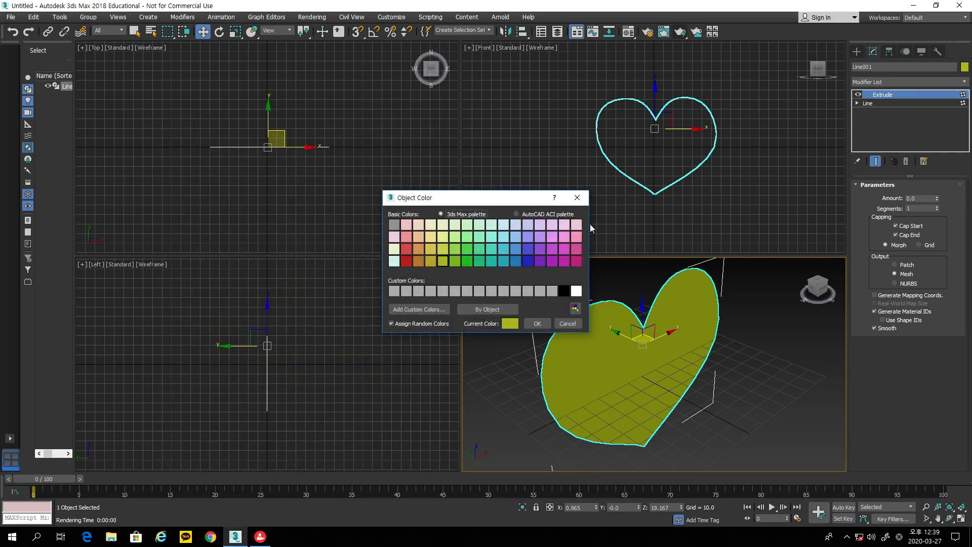
click(554, 237)
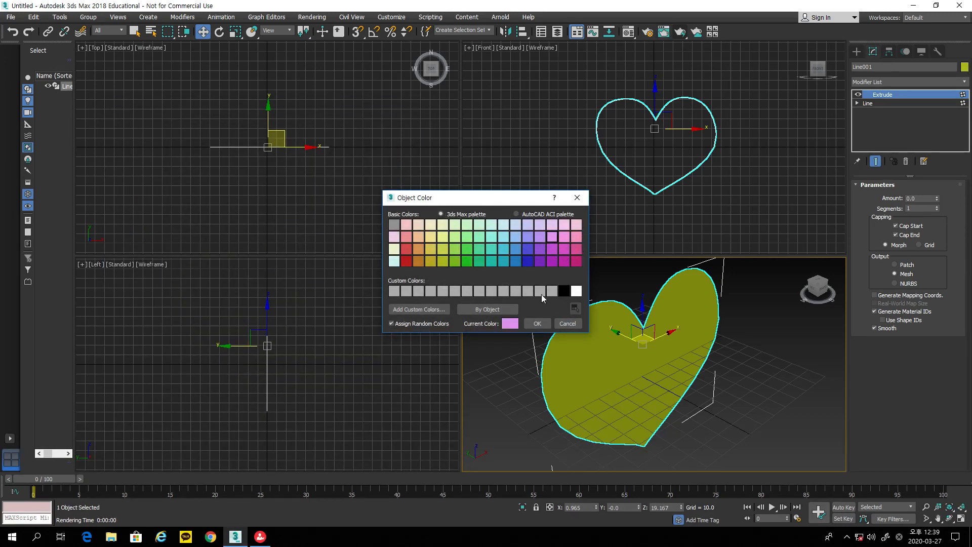
Step: Confirm the pink colour and set the Extrude to Amount 19.5 with 2 Segments
click(540, 324)
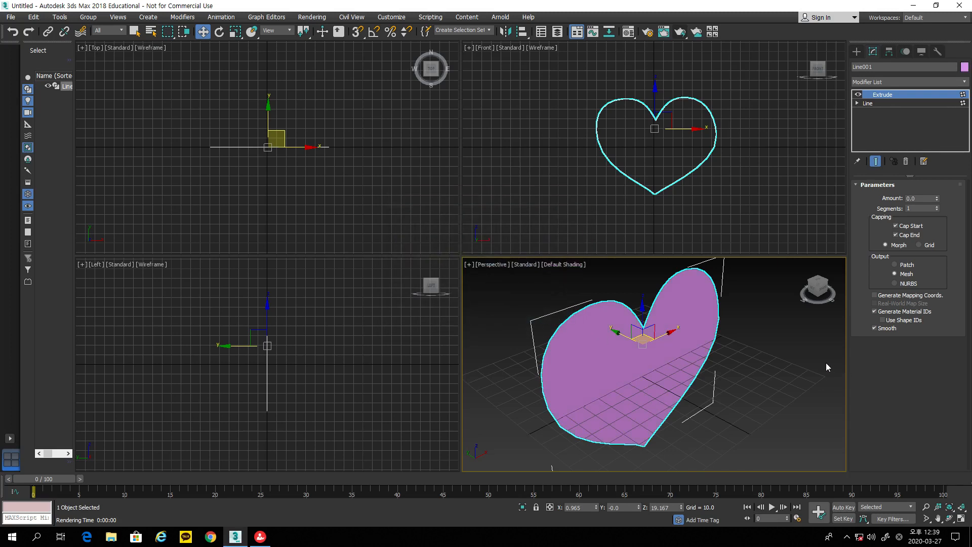
drag(939, 201, 940, 179)
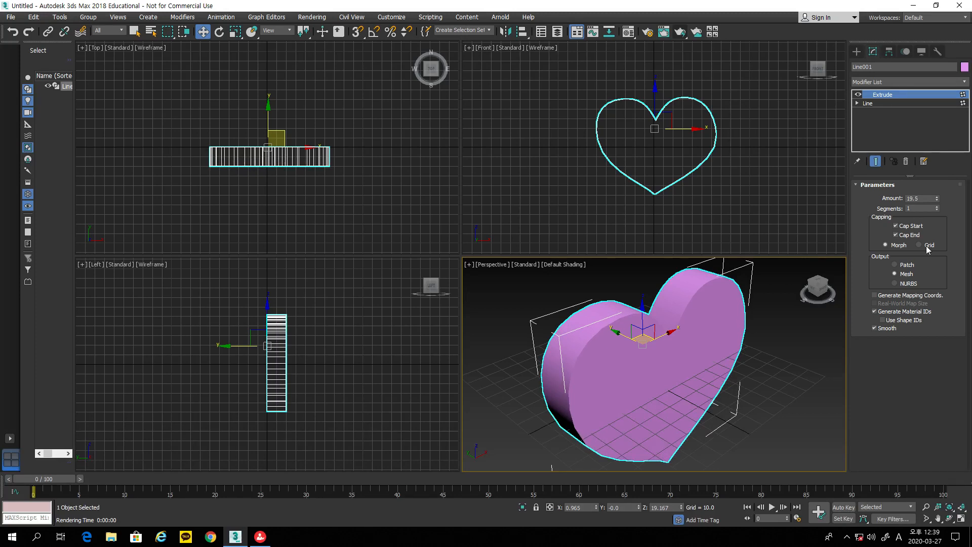
click(936, 206)
click(575, 266)
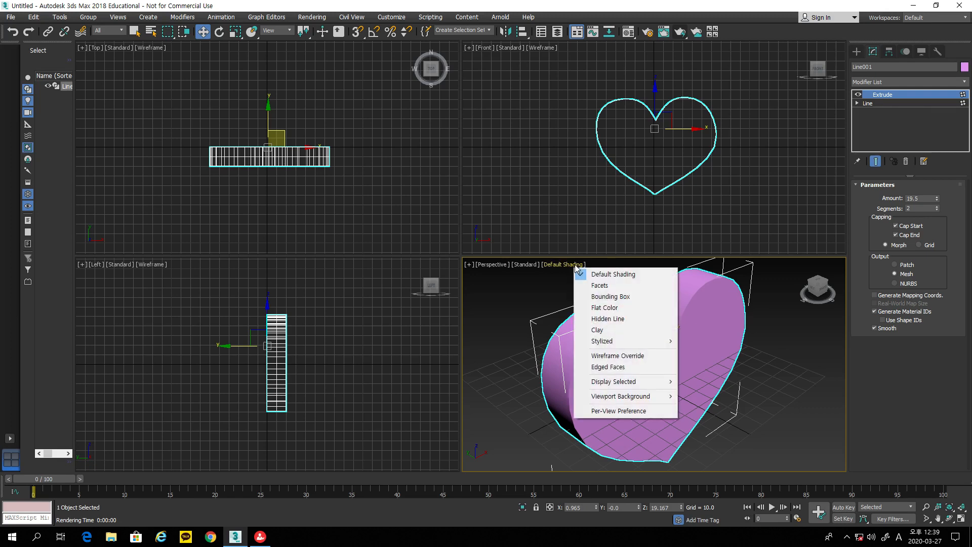
Step: Turn on Edged Faces, then move the heart's right-side vertex inward to the left at the Line level
click(602, 369)
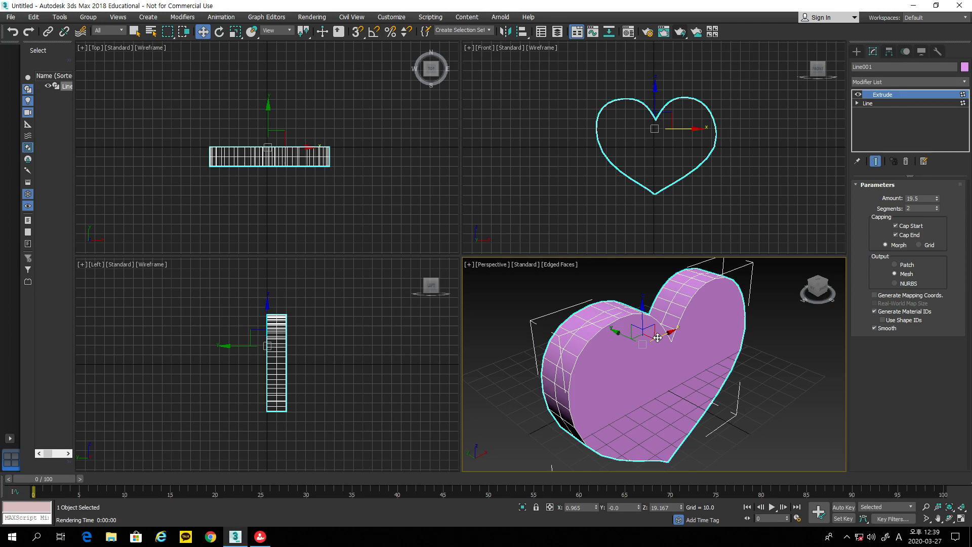
click(949, 518)
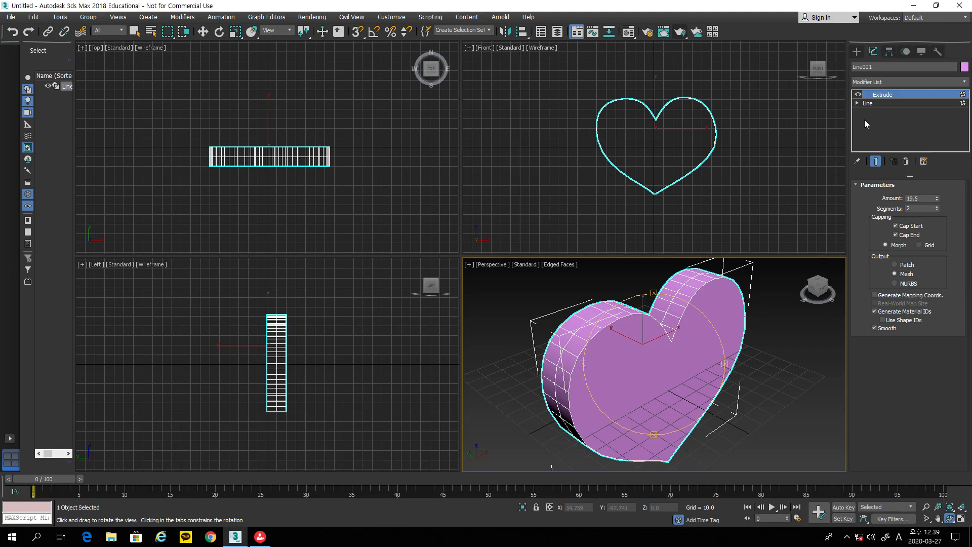
click(867, 103)
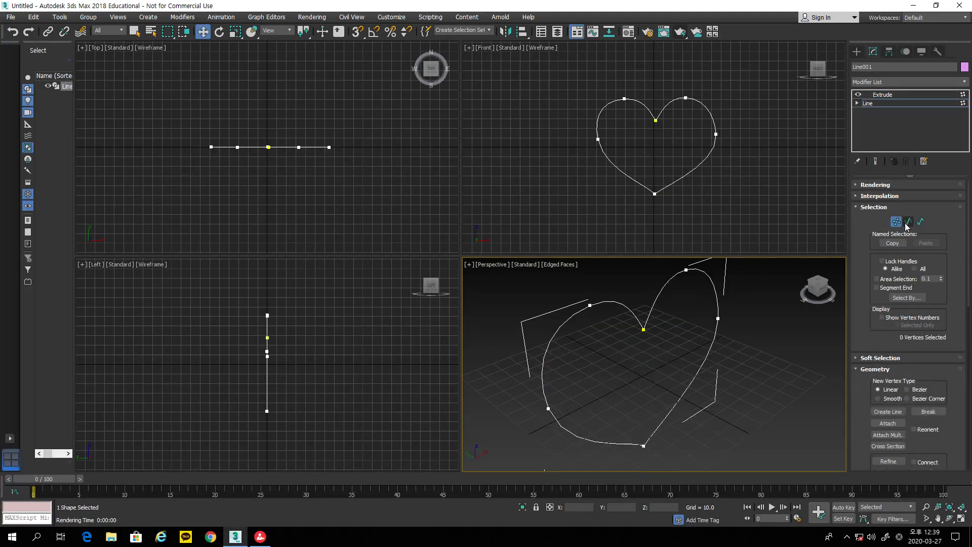
click(716, 134)
drag(755, 135, 730, 137)
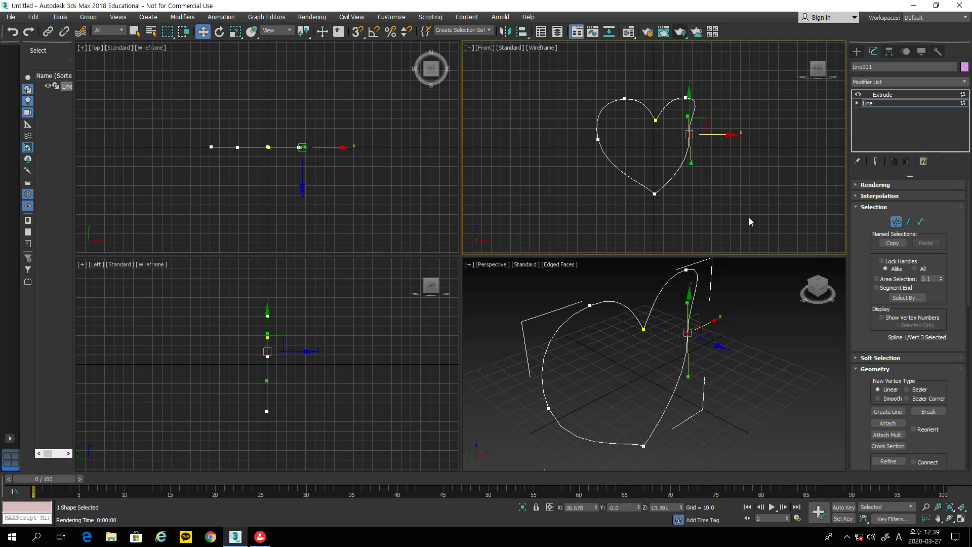
click(949, 518)
click(737, 433)
drag(714, 405, 691, 402)
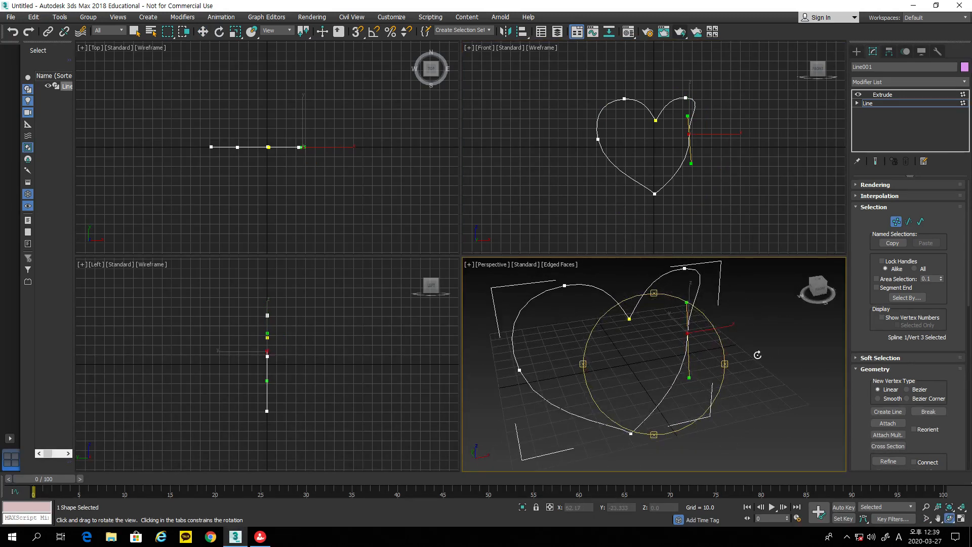
click(891, 95)
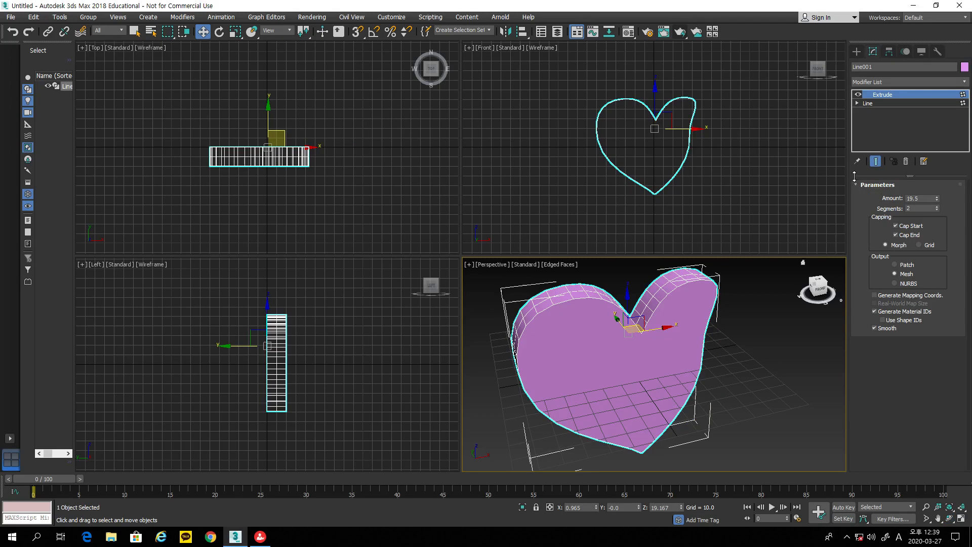
Step: Undo the vertex move, set Extrude to 1 segment and Amount 9.0, then delete the Extrude modifier
click(950, 519)
mouse_move(725, 364)
mouse_down()
mouse_move(678, 374)
mouse_move(714, 374)
mouse_up()
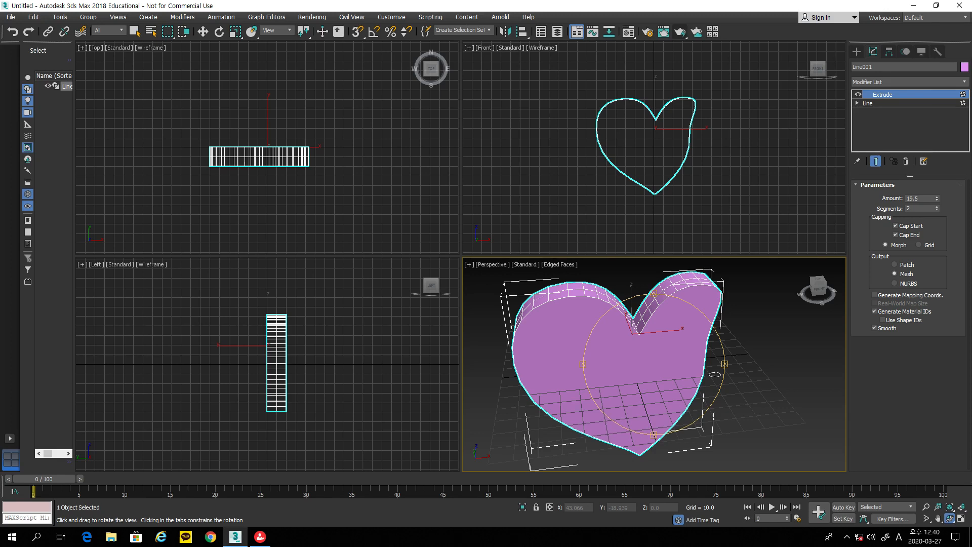
key(ctrl+z)
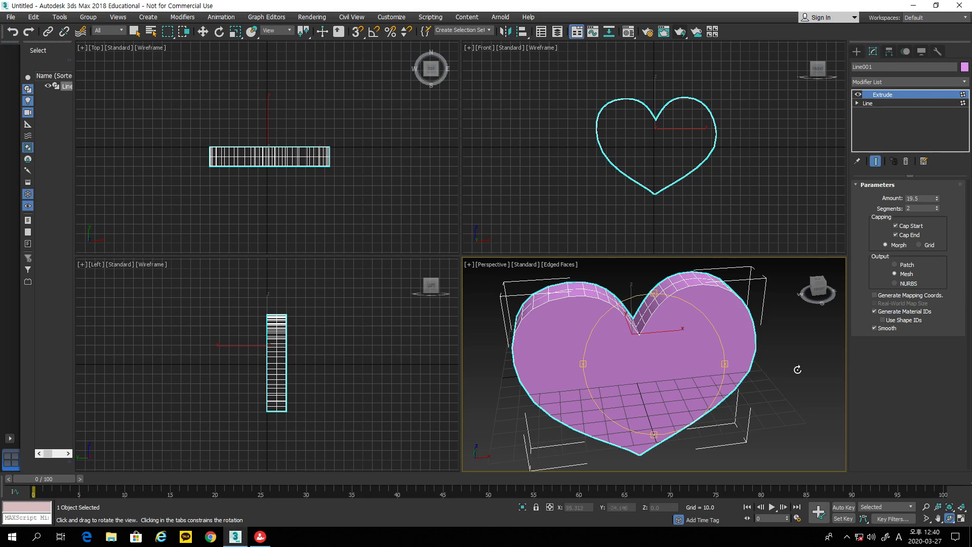
click(937, 210)
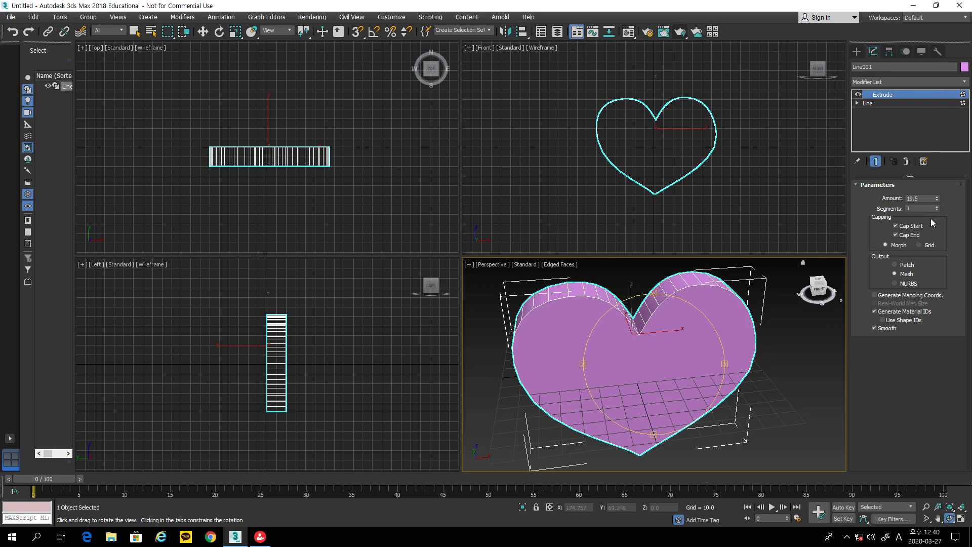
drag(937, 199, 937, 209)
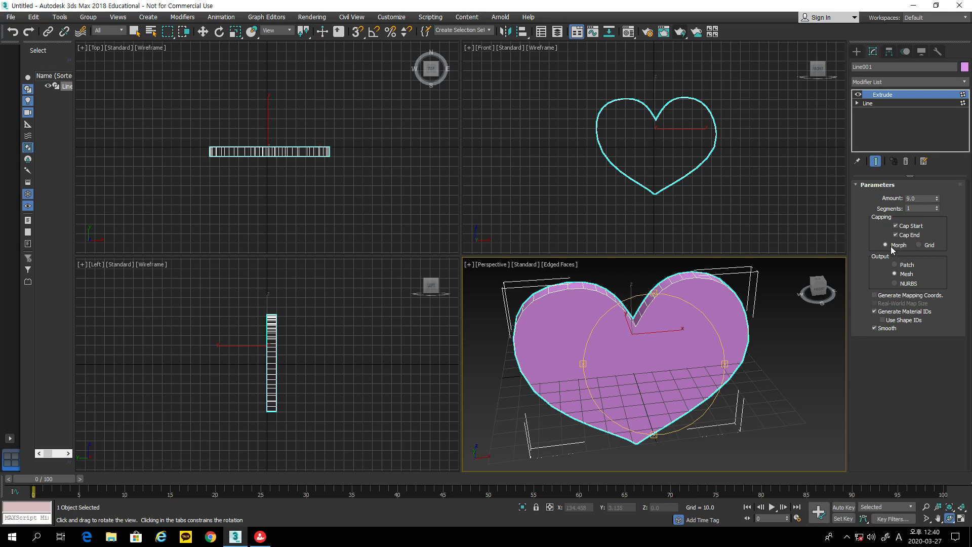
click(905, 162)
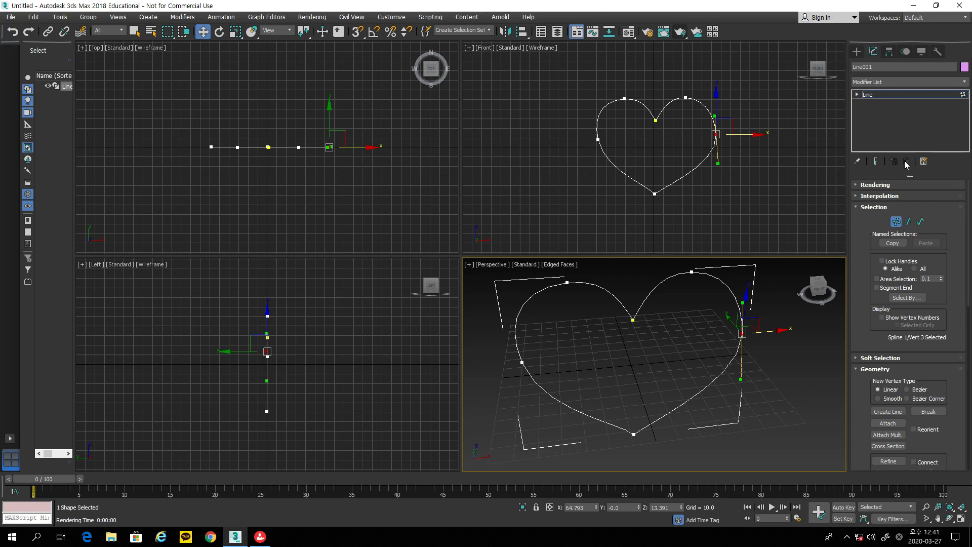
Step: Draw Star001, a five-point star with radii about 18.7 and 11.4, inside the heart's right half
click(860, 60)
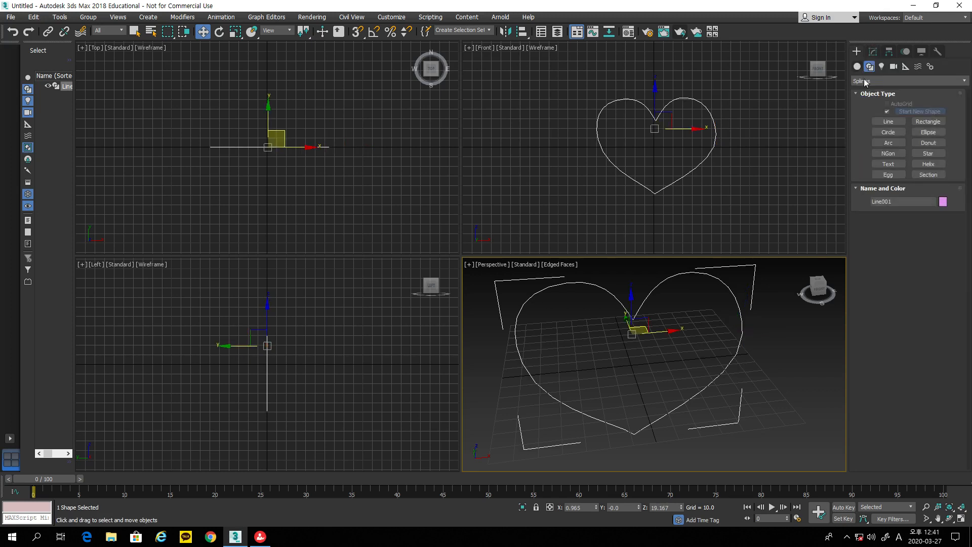
click(928, 154)
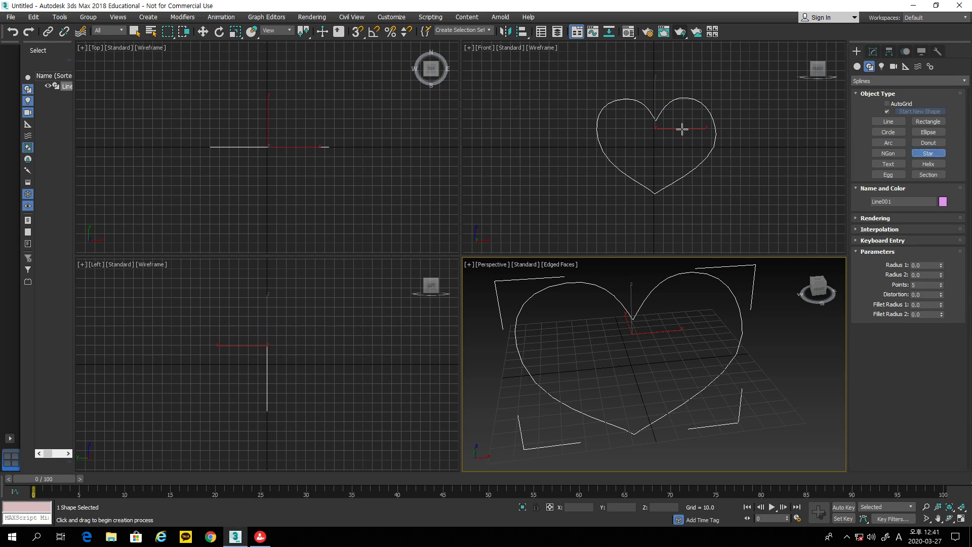
drag(681, 130, 696, 143)
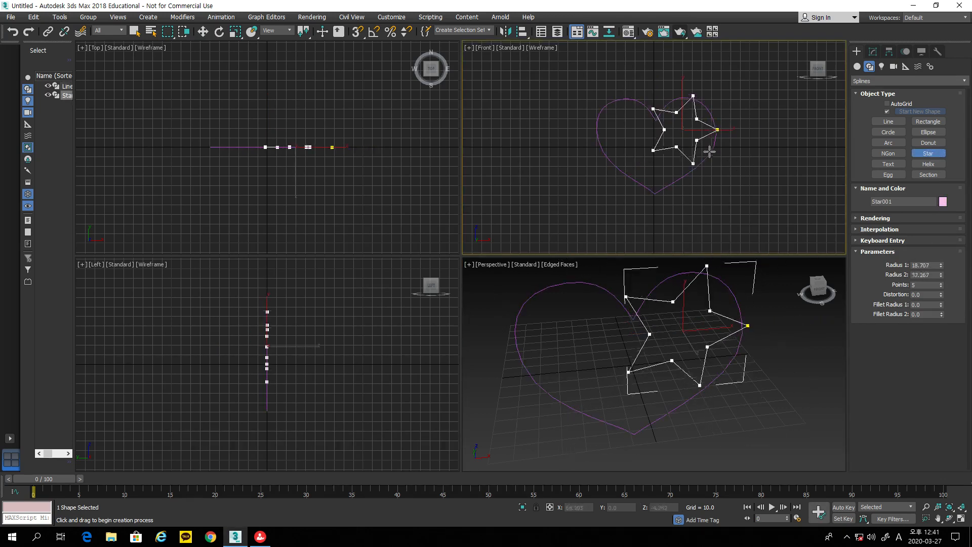
click(692, 132)
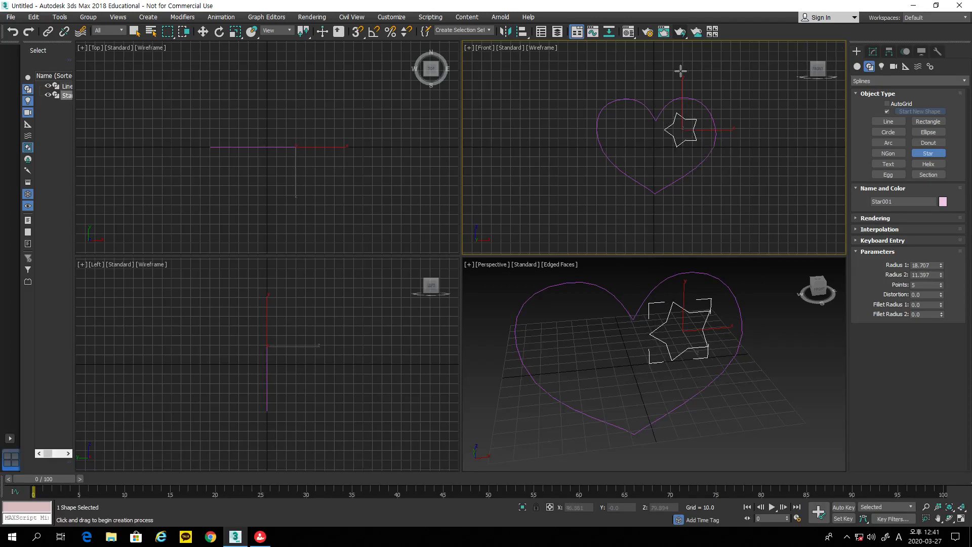
click(206, 34)
click(478, 136)
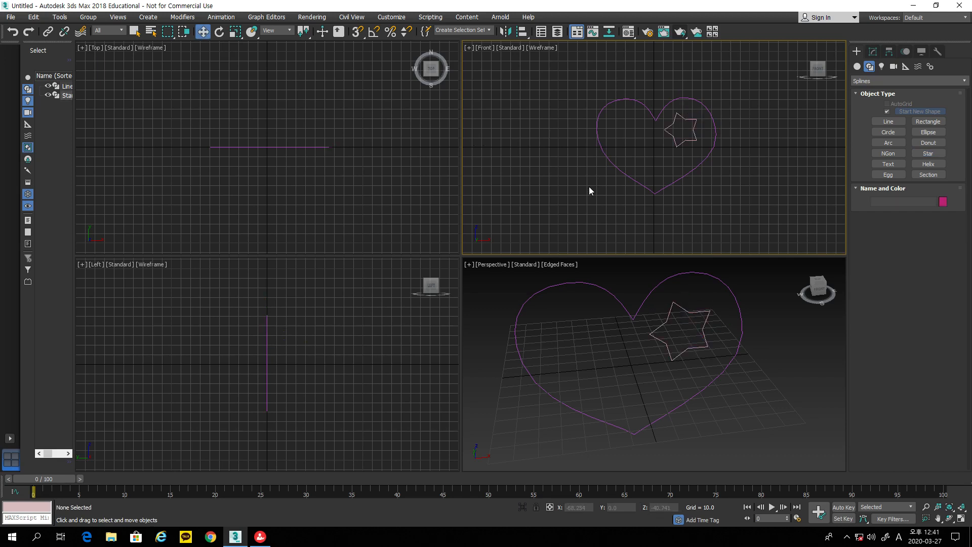
scroll(698, 182, up, 3)
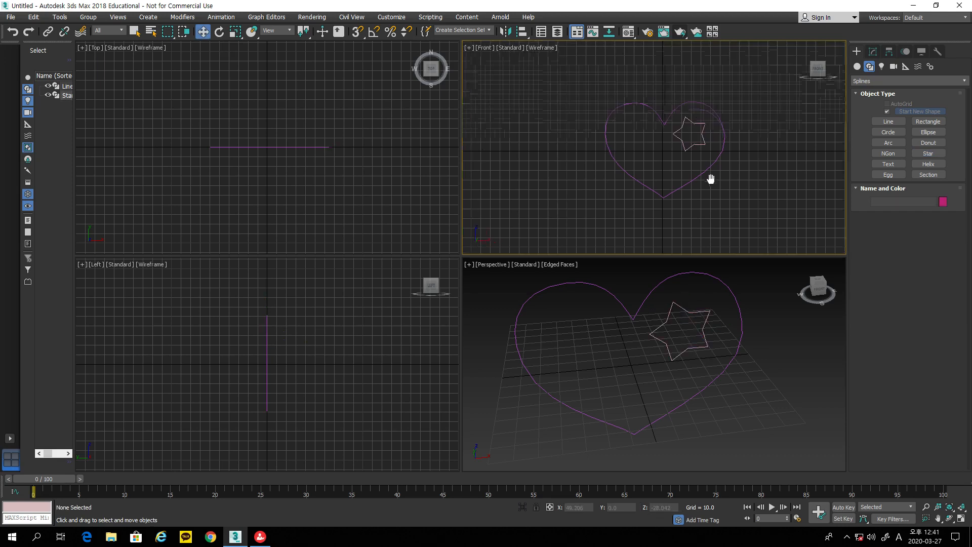
scroll(713, 188, up, 2)
middle_drag(704, 194, 713, 200)
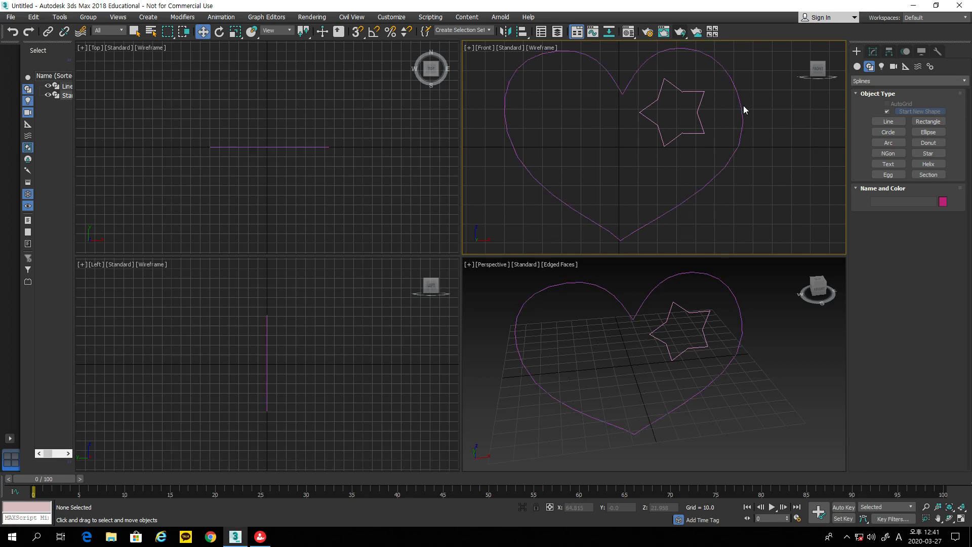
drag(749, 99, 692, 120)
click(873, 52)
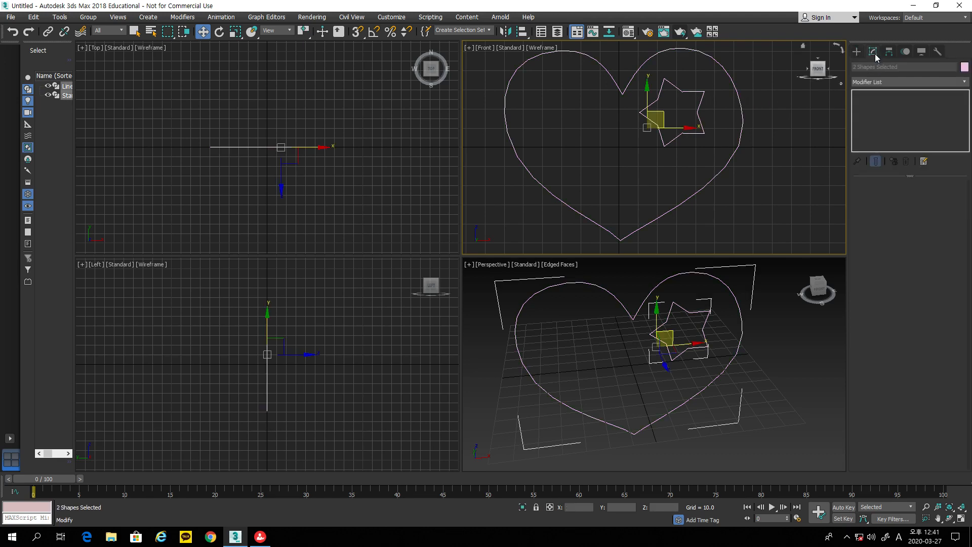
click(874, 82)
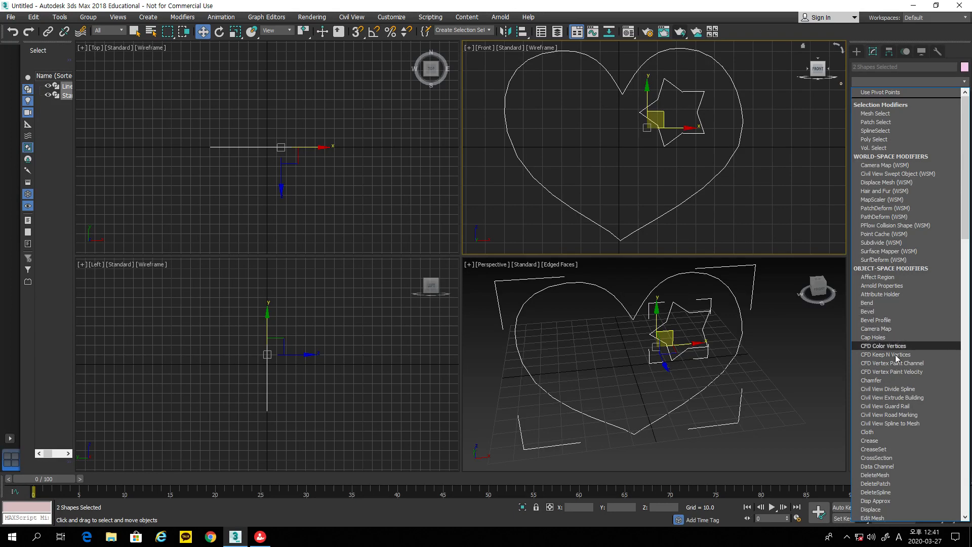
scroll(931, 462, down, 4)
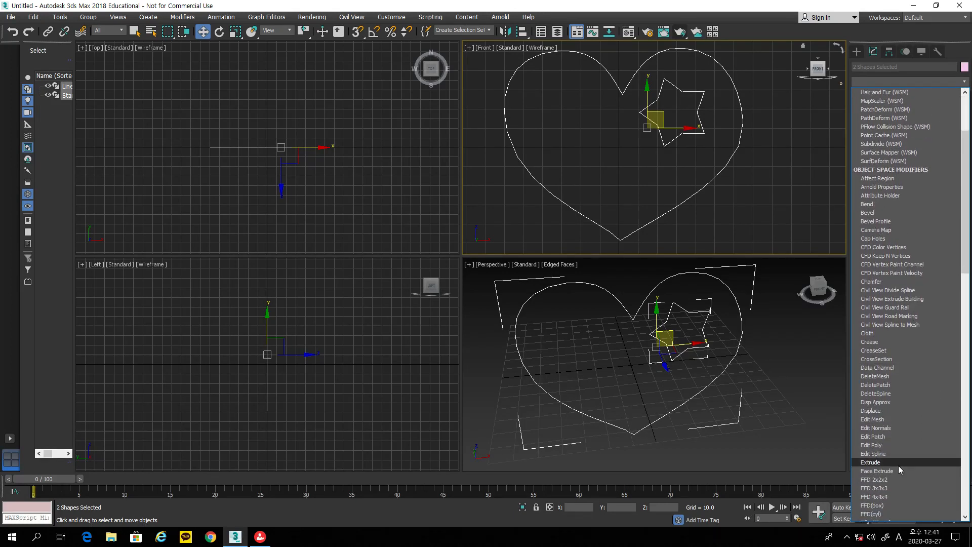
click(898, 464)
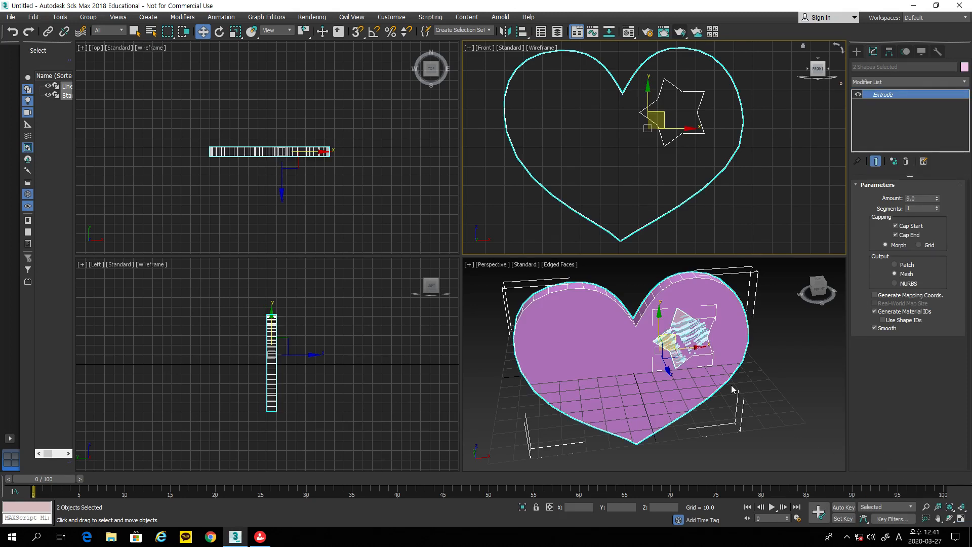
key(ctrl+z)
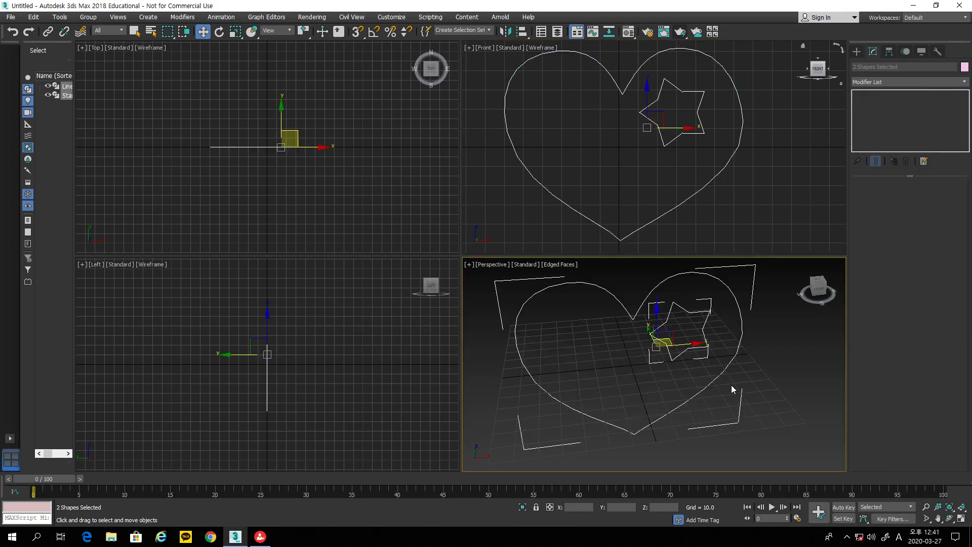
click(749, 232)
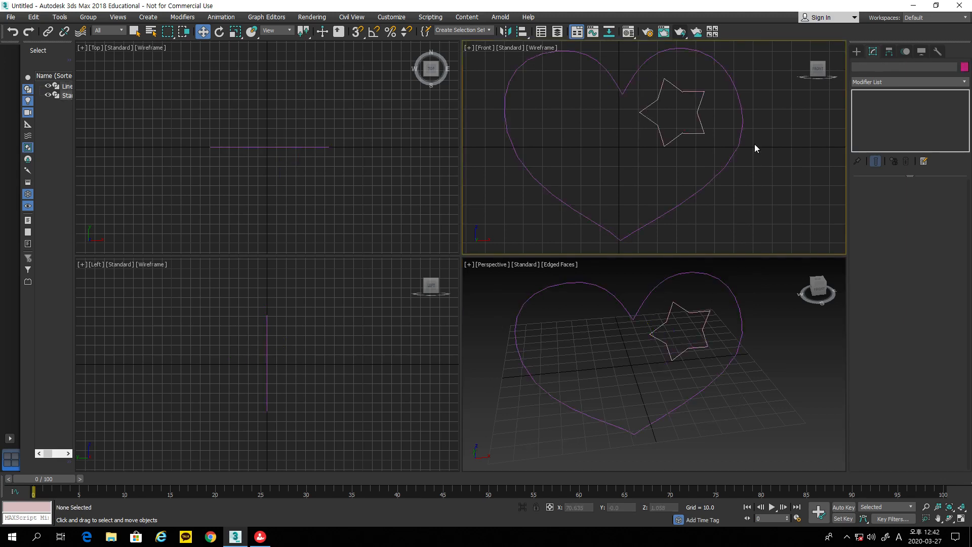
Step: Click the star, then select the heart spline Line001 to show its line-editing rollouts
click(661, 89)
click(744, 115)
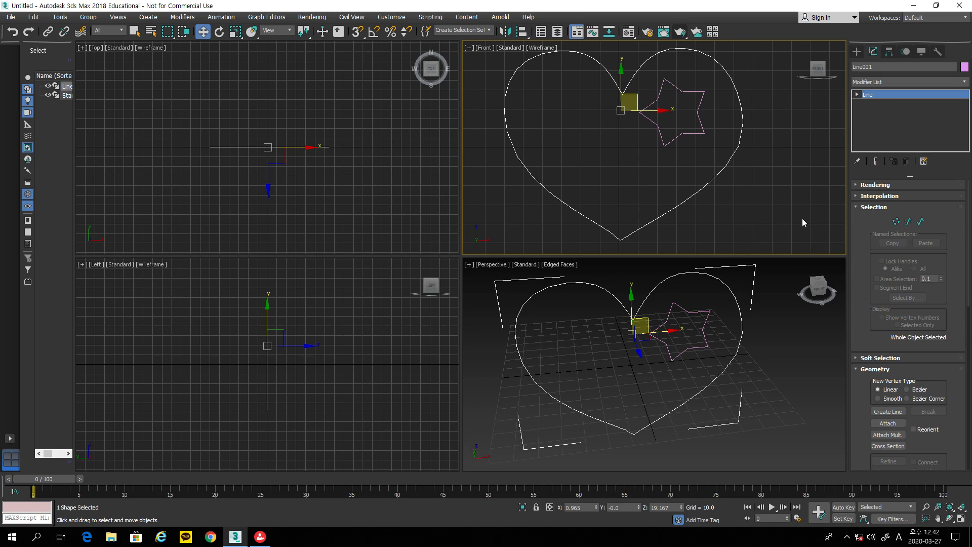
Step: Attach the star outline to the heart Line001 so they form one shape
click(702, 128)
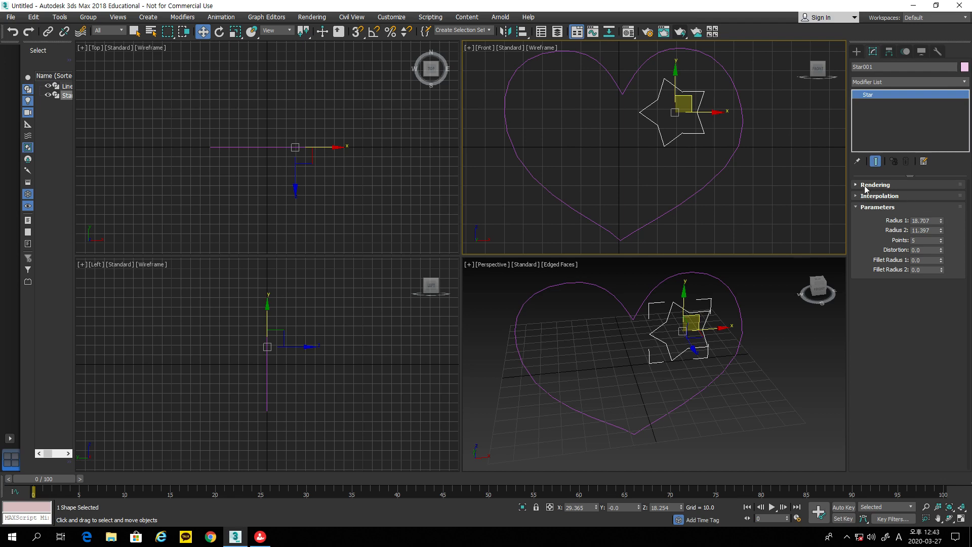
click(726, 163)
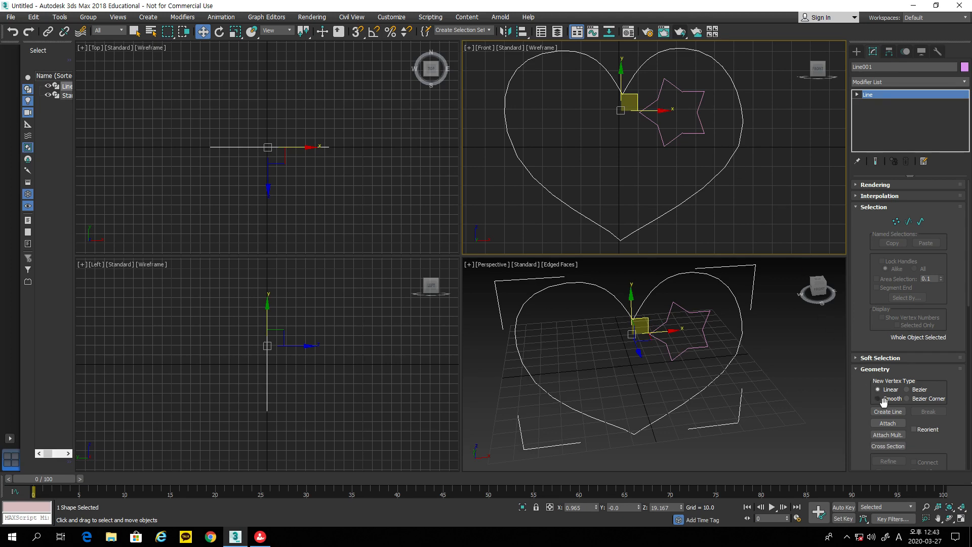
click(894, 425)
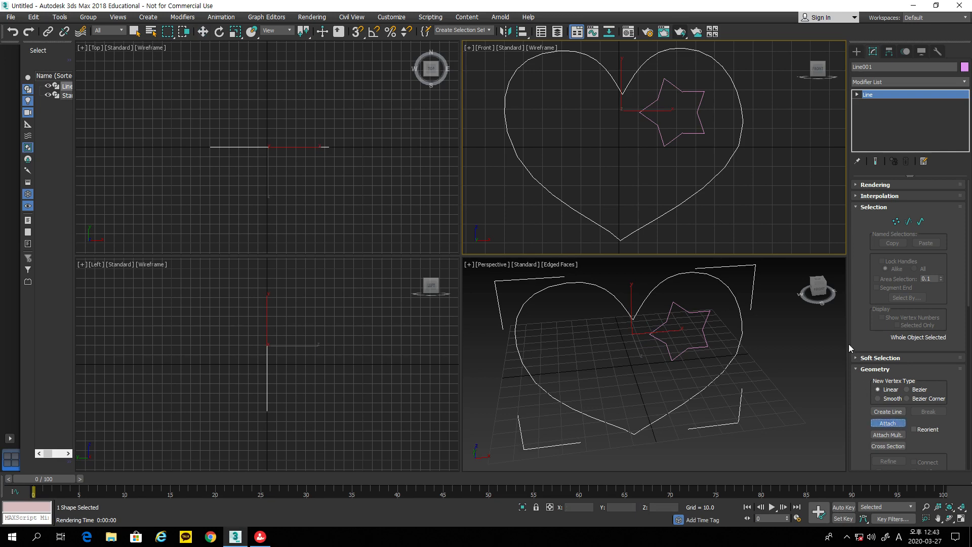
click(705, 131)
Step: With the Move tool active, deselect and then reselect the combined heart-and-star shape
click(203, 31)
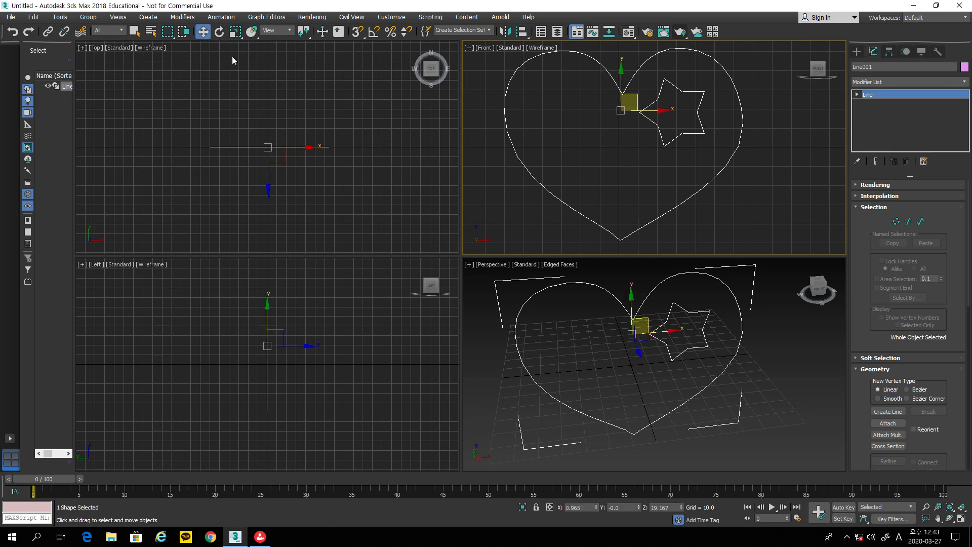
click(479, 185)
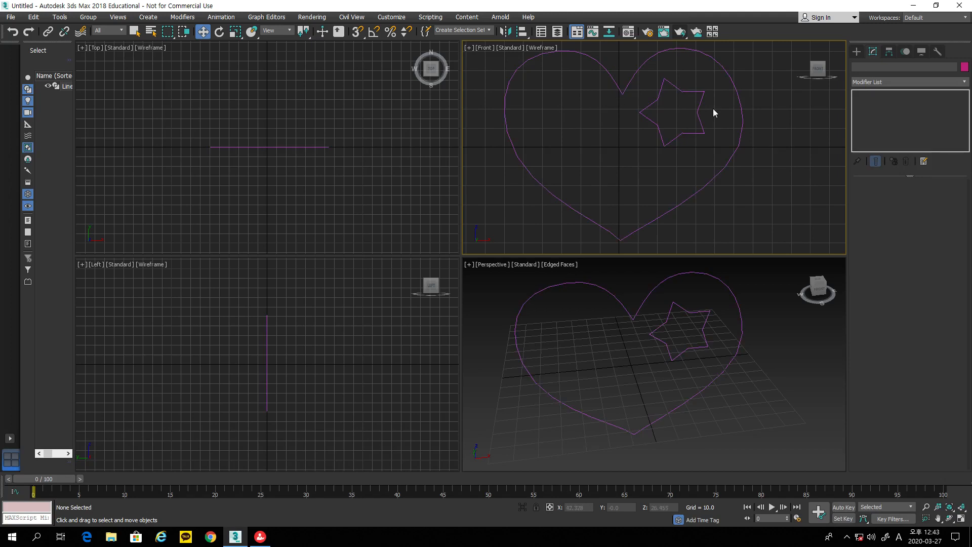
click(879, 82)
click(742, 120)
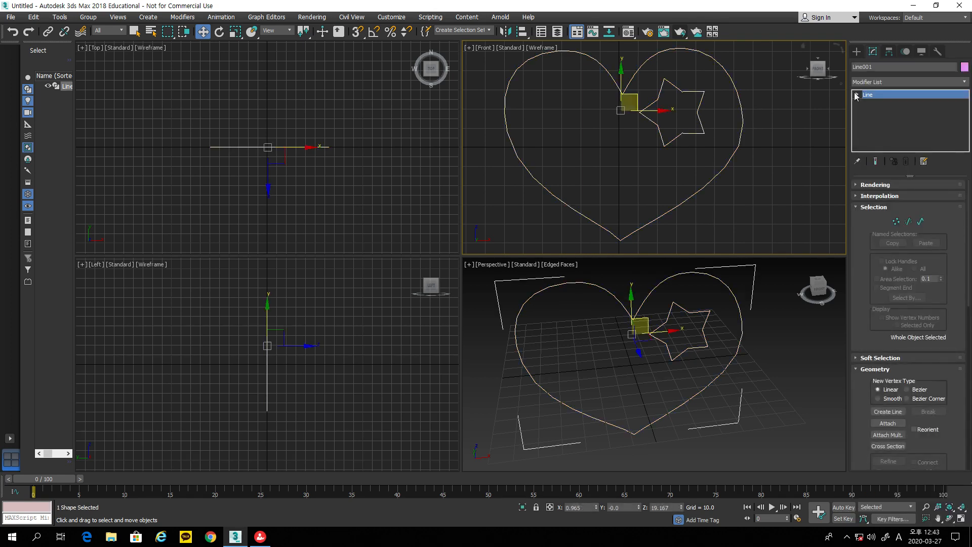
Step: Add an Extrude modifier to Line001 and orbit the Perspective view to see the holed heart
click(871, 80)
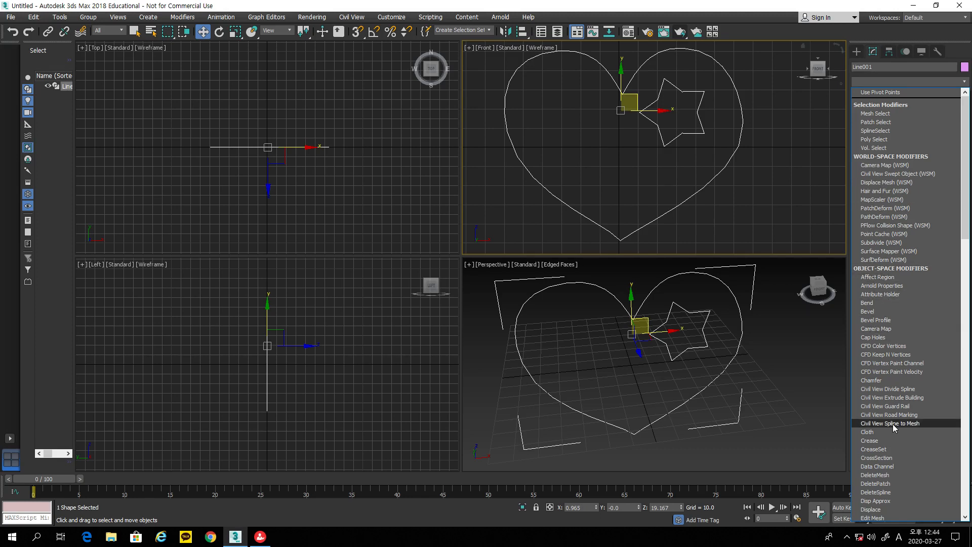
scroll(892, 423, down, 4)
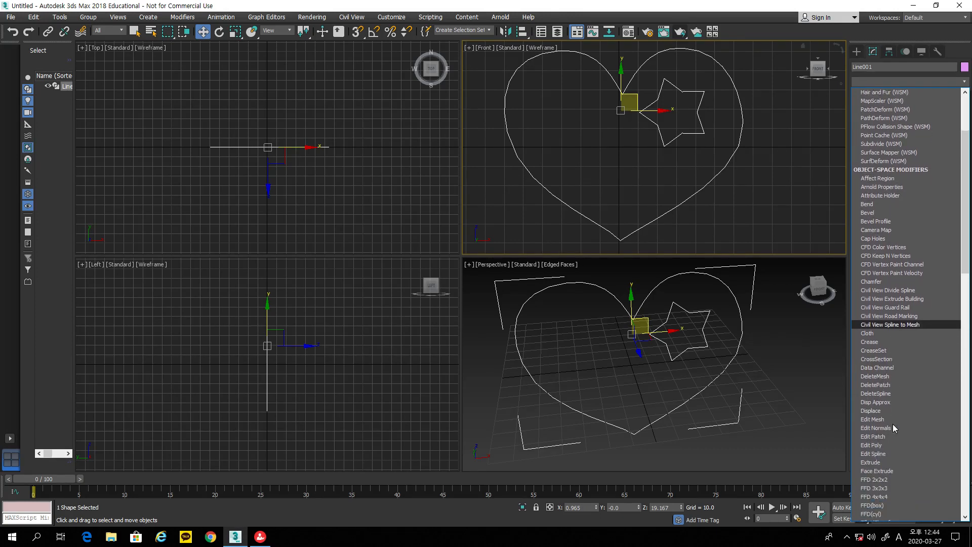
click(886, 462)
click(949, 517)
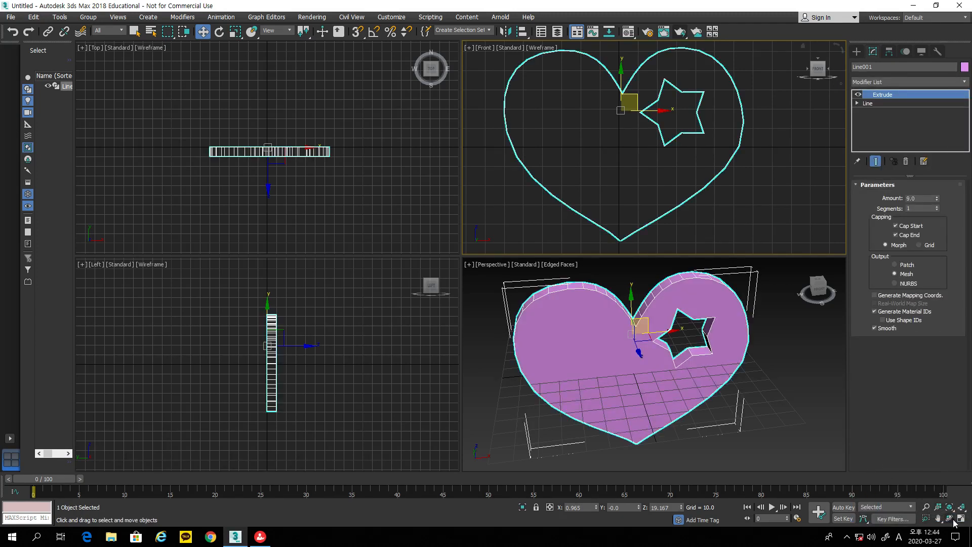
click(695, 409)
drag(692, 403, 639, 384)
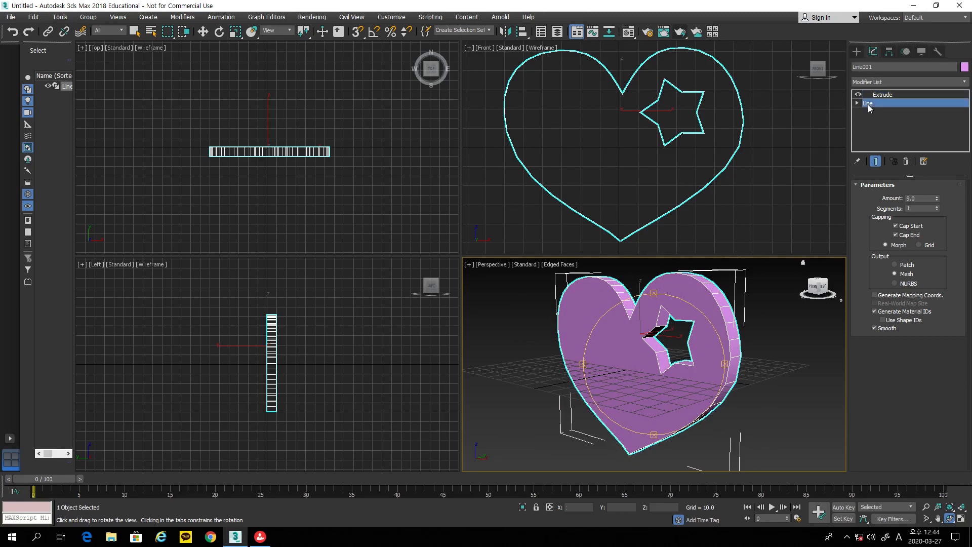
Step: At Line001's Spline level, select the star and drag it down-left toward the heart's centre
click(868, 103)
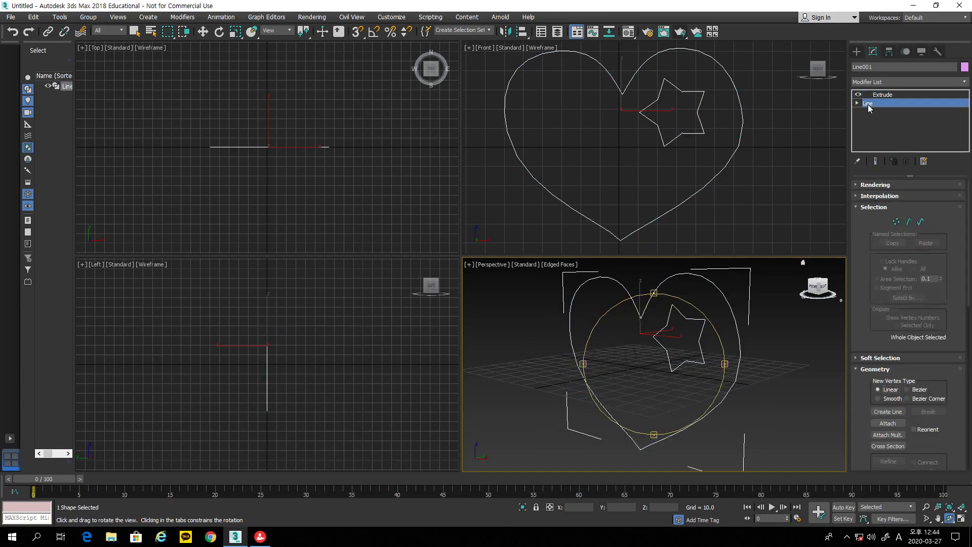
click(921, 221)
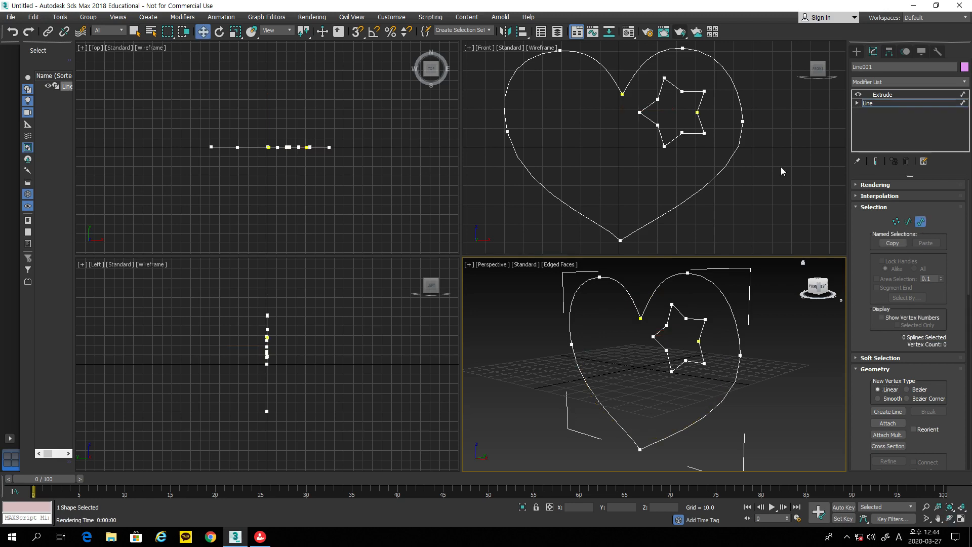
click(700, 120)
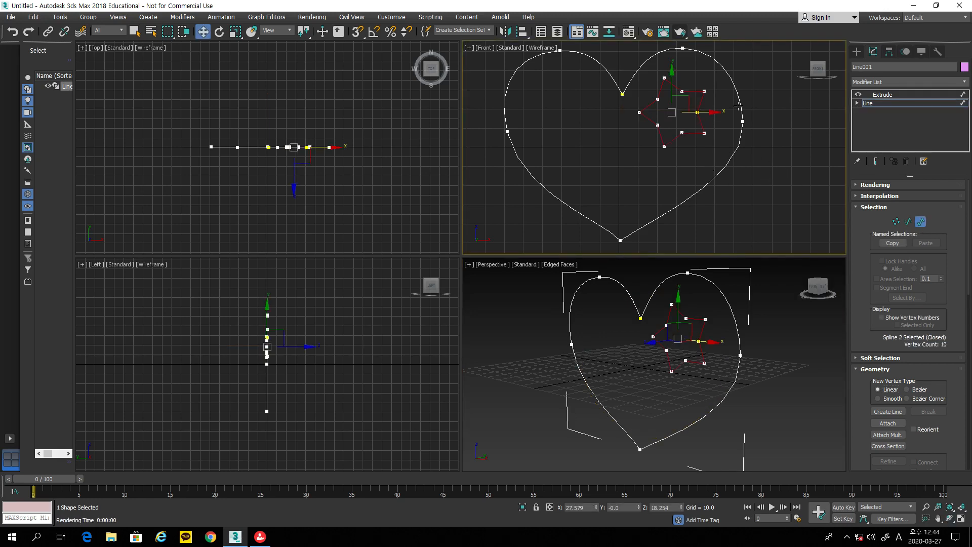
click(758, 194)
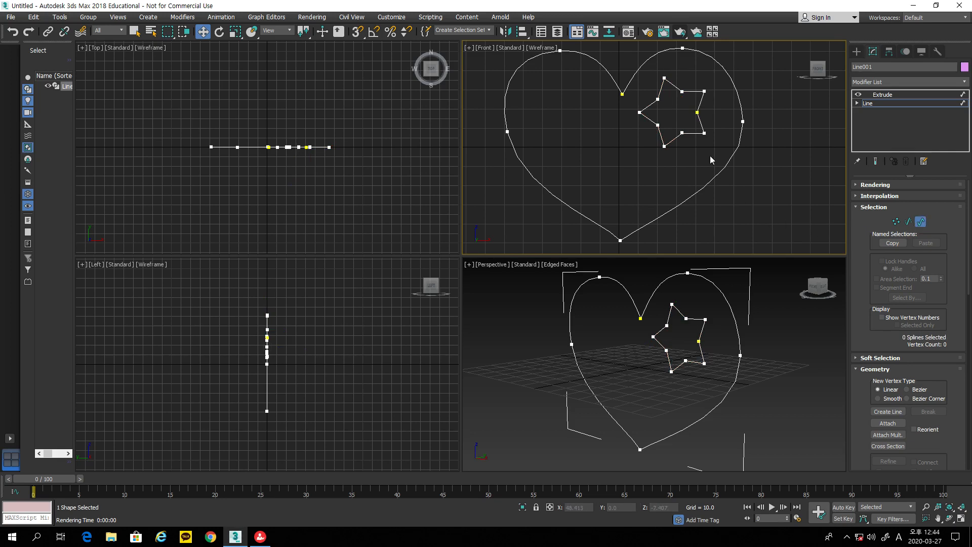
click(698, 117)
click(741, 107)
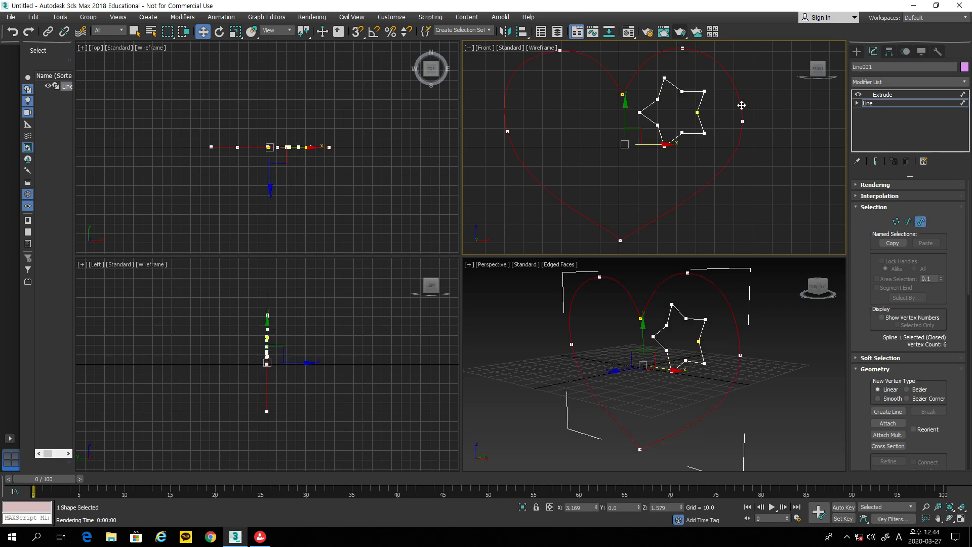
click(705, 128)
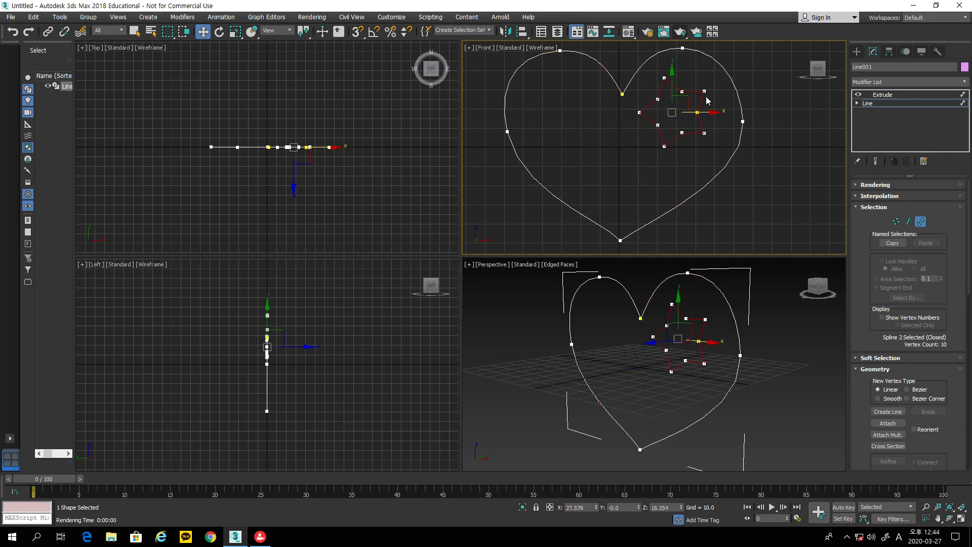
drag(688, 106, 639, 140)
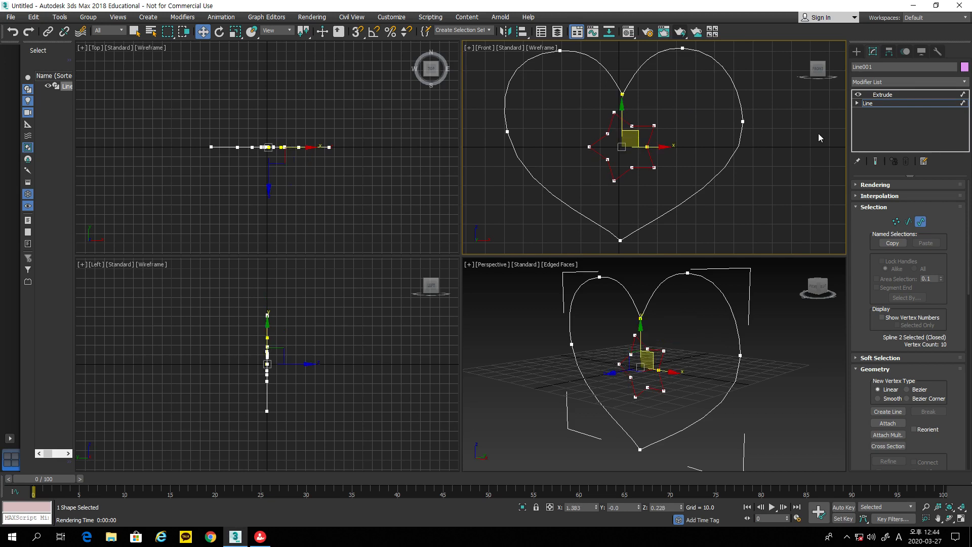
Step: Return to the Extrude modifier and reduce the heart's extrusion Amount to 3.5
click(888, 95)
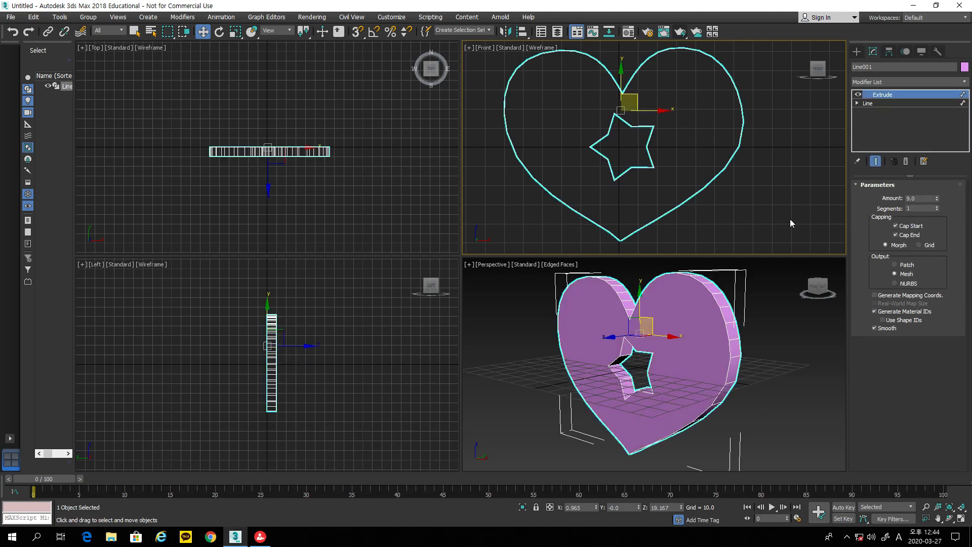
click(949, 517)
click(712, 402)
mouse_move(711, 402)
mouse_down()
mouse_move(715, 391)
mouse_move(767, 413)
mouse_move(706, 392)
mouse_move(724, 397)
mouse_up()
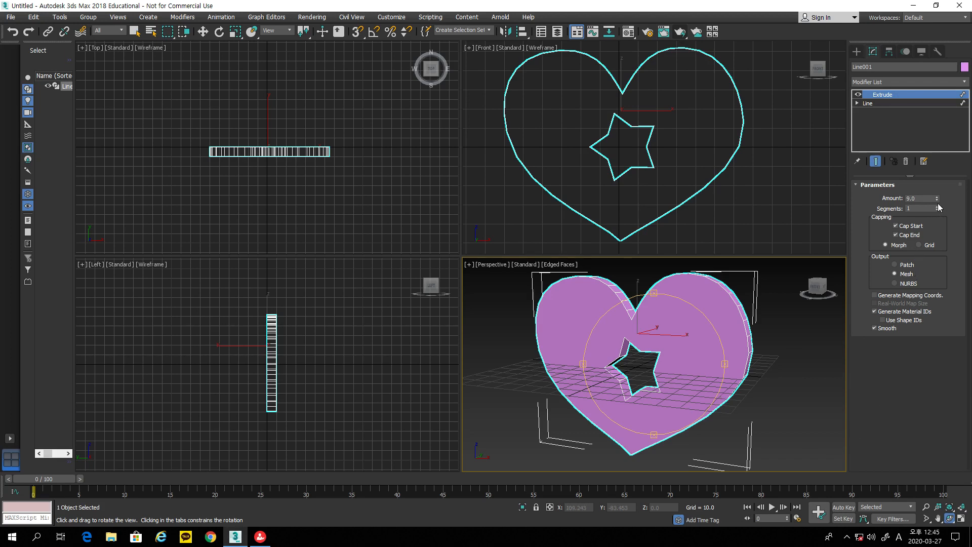
mouse_move(936, 202)
mouse_down()
mouse_move(940, 180)
mouse_move(946, 204)
mouse_up()
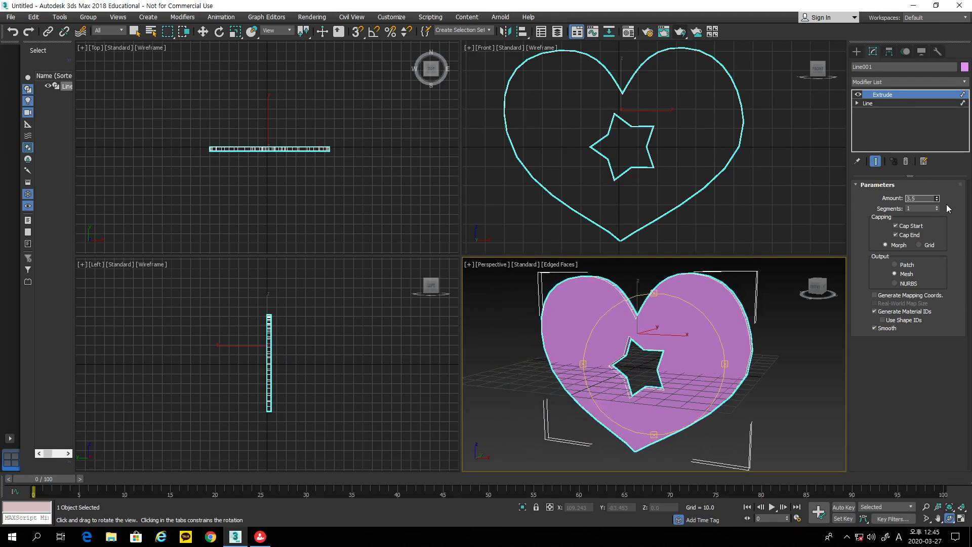
middle_drag(816, 201, 822, 271)
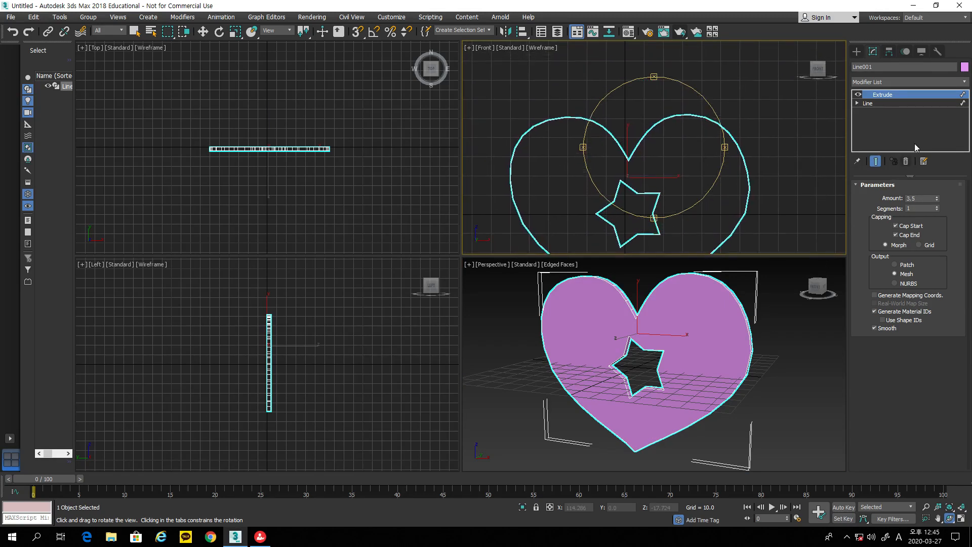
click(854, 52)
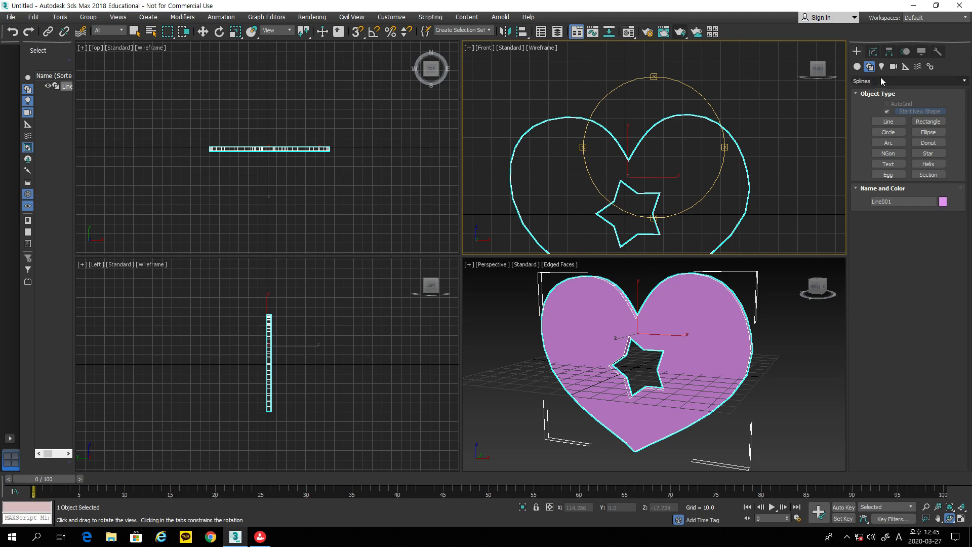
Step: Start a Text shape and replace its placeholder name with the word 'Love'
click(888, 163)
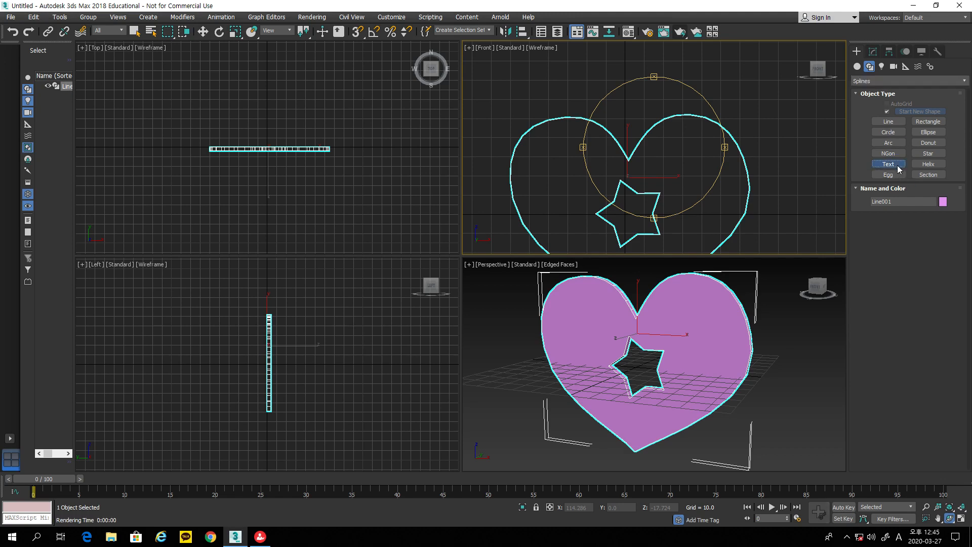
click(917, 322)
key(ctrl+a)
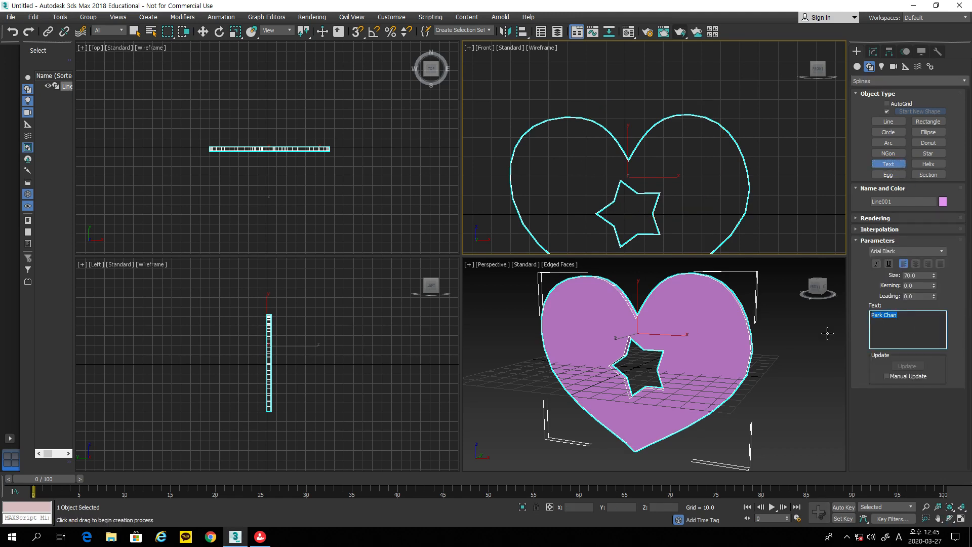
text(L)
Step: Set the text font to Times New Roman and the size to 84
click(943, 251)
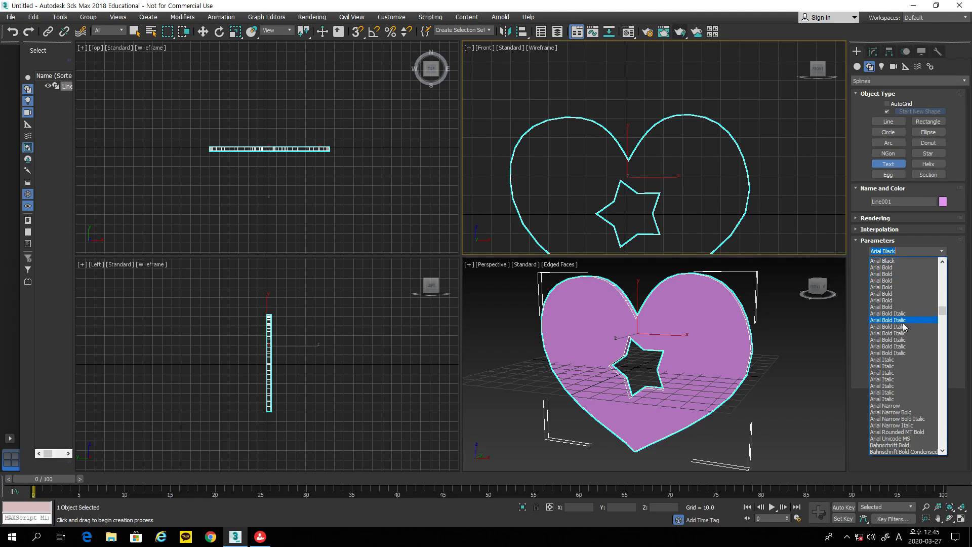
scroll(901, 334, down, 5)
scroll(897, 346, down, 10)
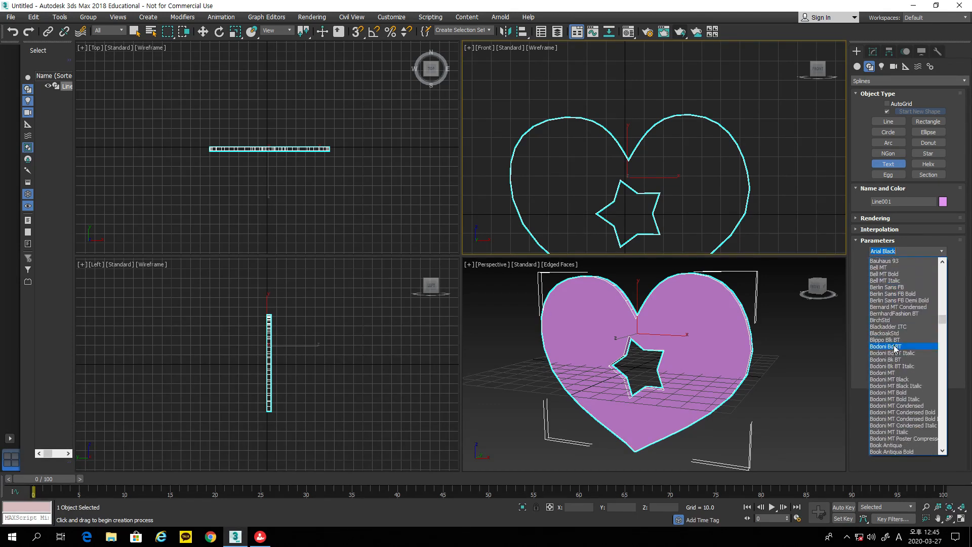
scroll(895, 350, down, 8)
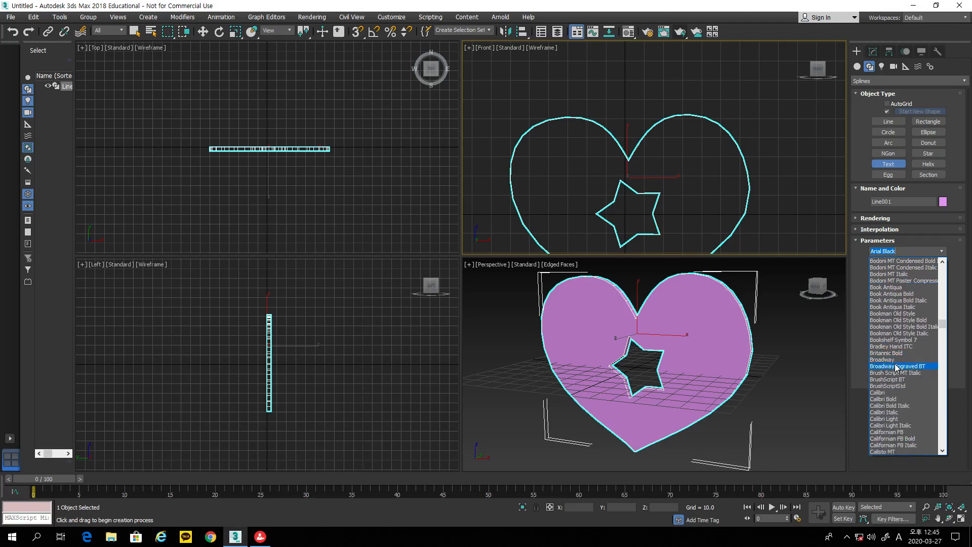
click(942, 330)
drag(943, 331, 942, 418)
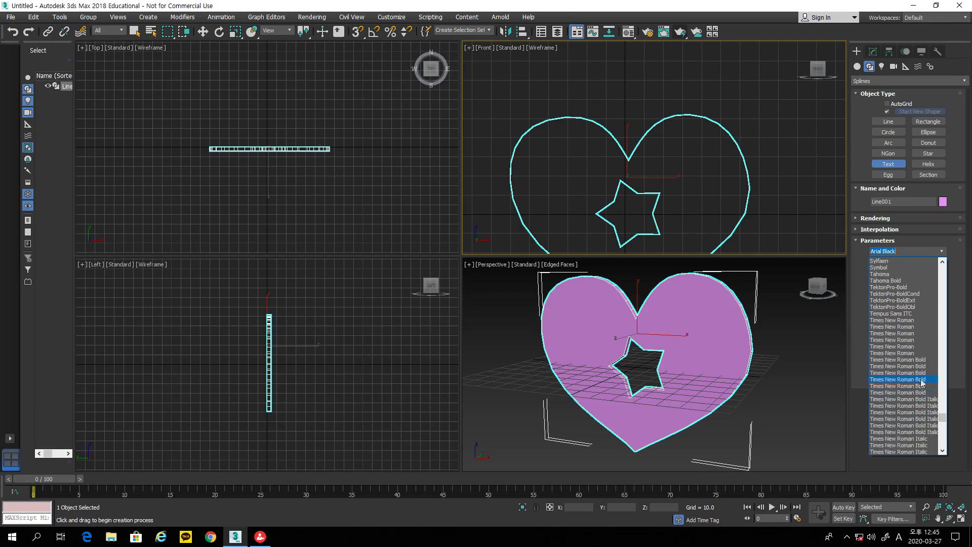
click(903, 326)
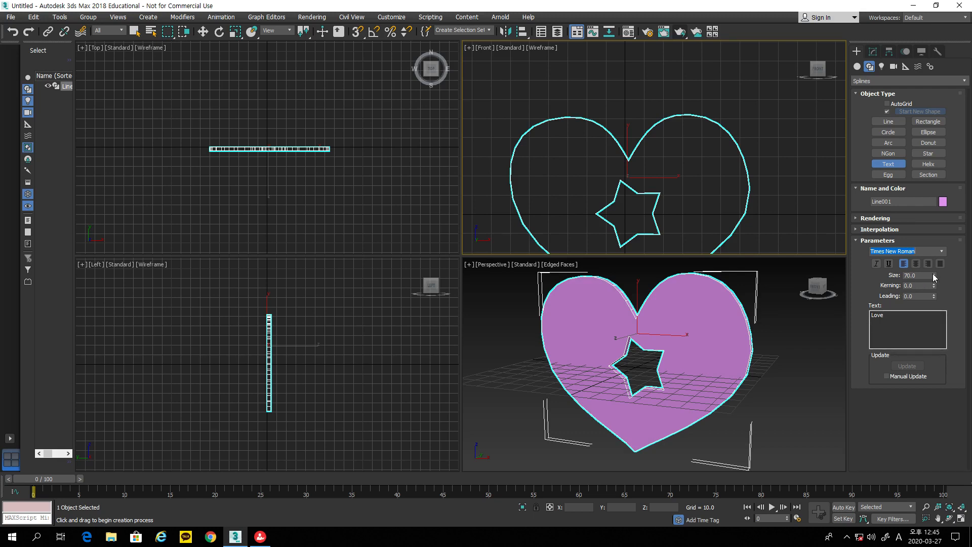
drag(933, 274, 934, 242)
Step: Place the Love text in the Front view and move it above the heart
click(648, 86)
scroll(655, 119, down, 4)
click(203, 32)
drag(668, 109, 660, 113)
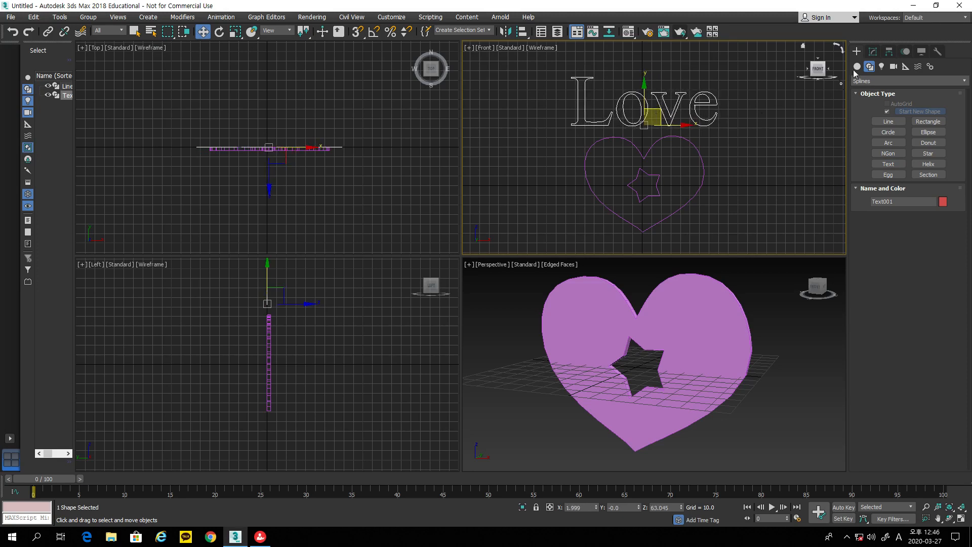
Step: Shrink the Love text size to about 68.88 and nudge it slightly right above the heart
click(873, 51)
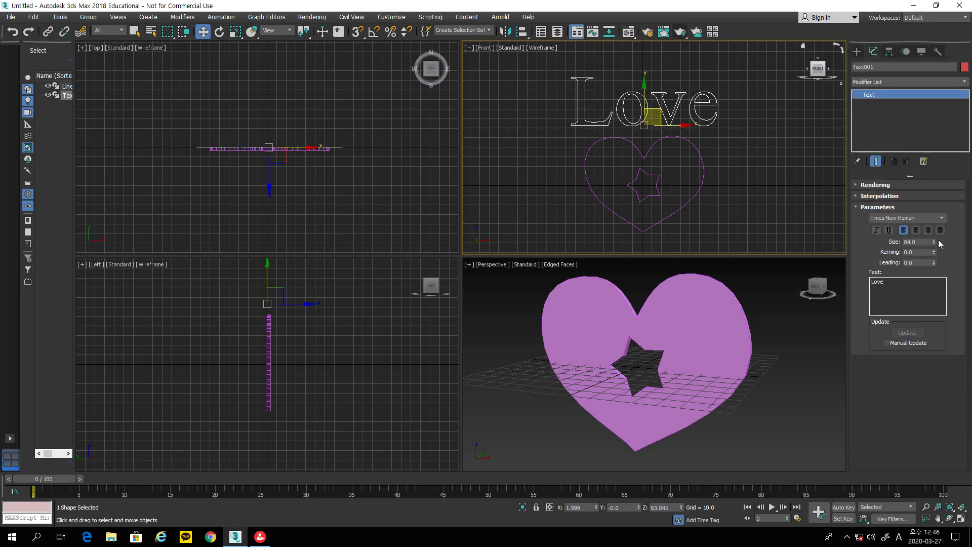
drag(933, 243, 932, 255)
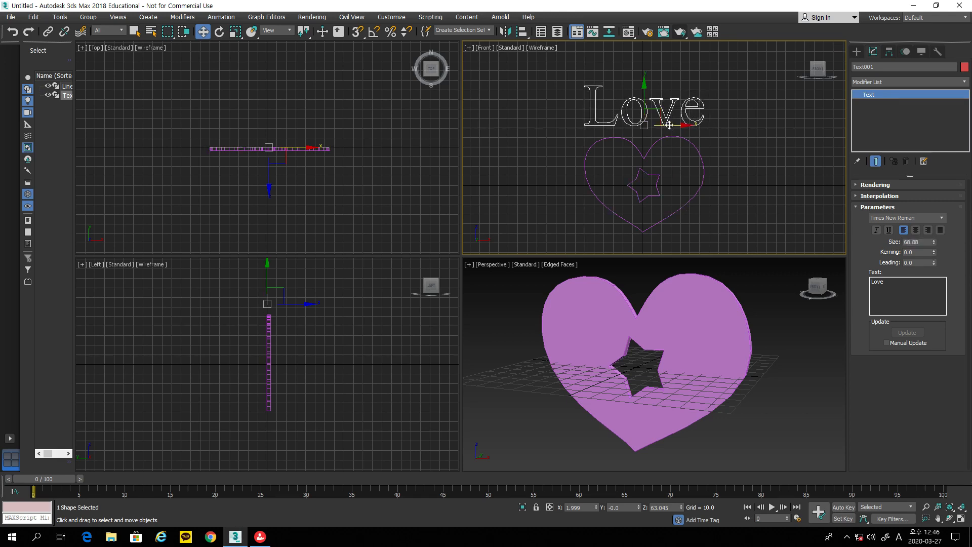
drag(661, 121, 663, 120)
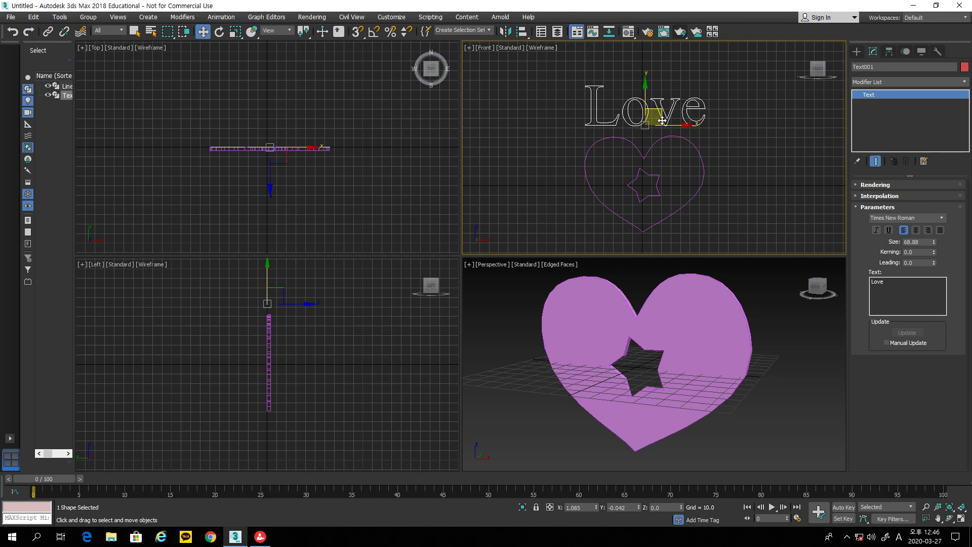
click(737, 140)
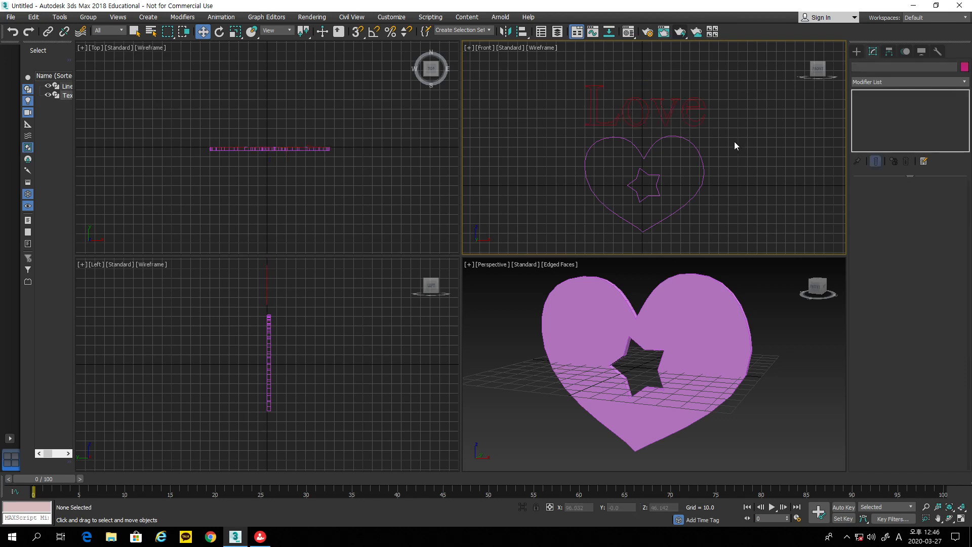
click(702, 122)
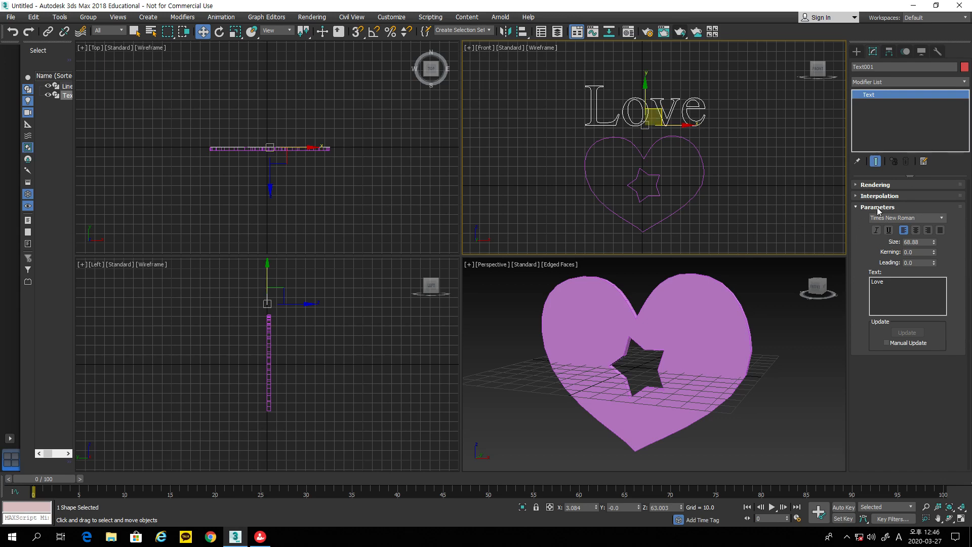
Step: Convert the Love text to an Editable Spline and enter Spline sub-object mode
right_click(706, 117)
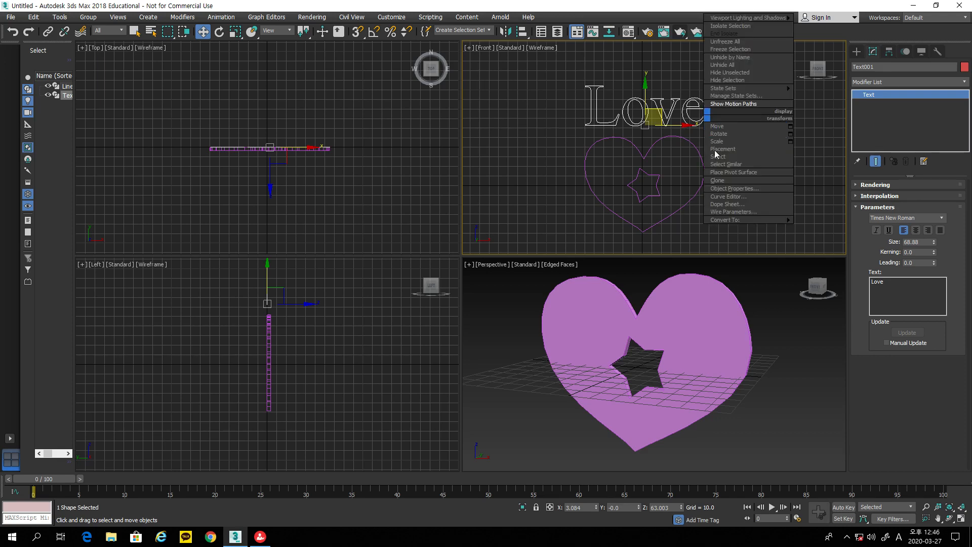
mouse_move(724, 219)
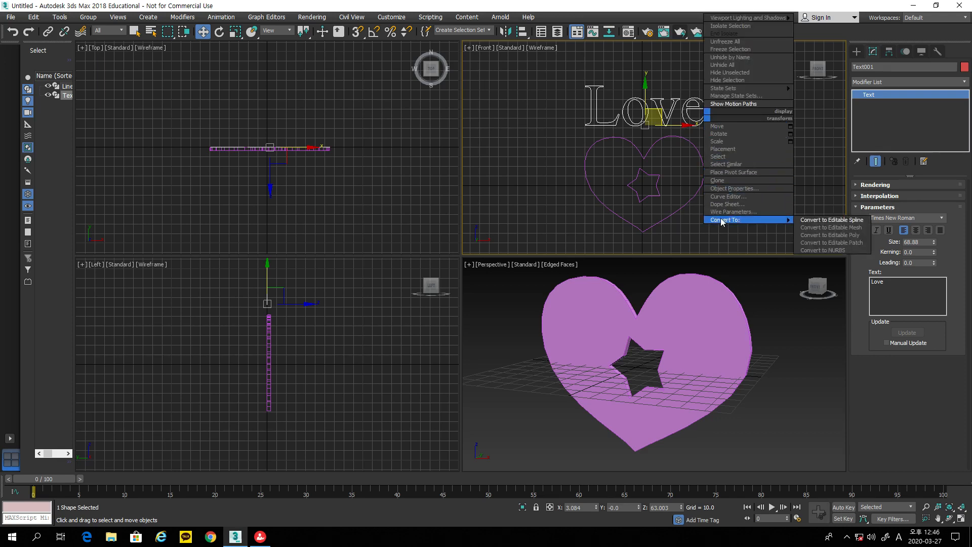
click(805, 221)
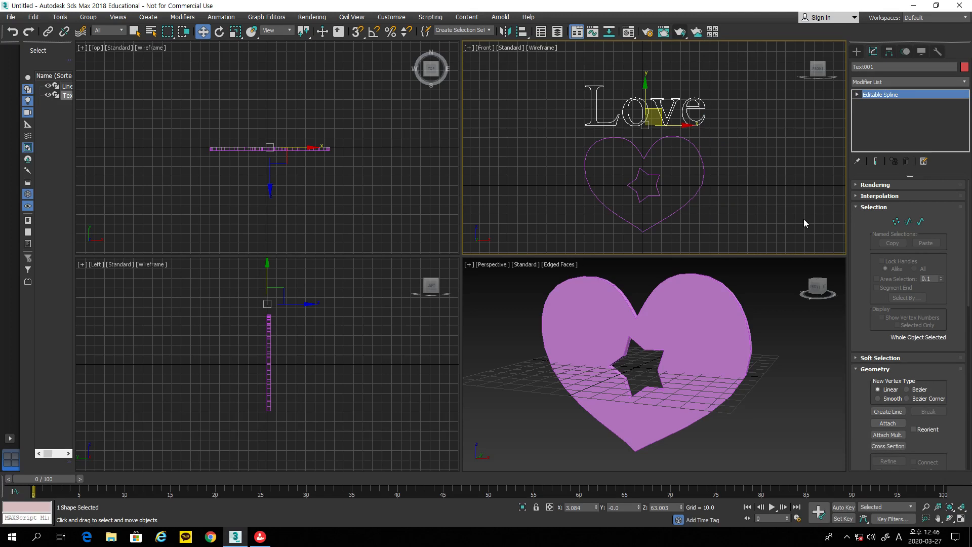
click(921, 221)
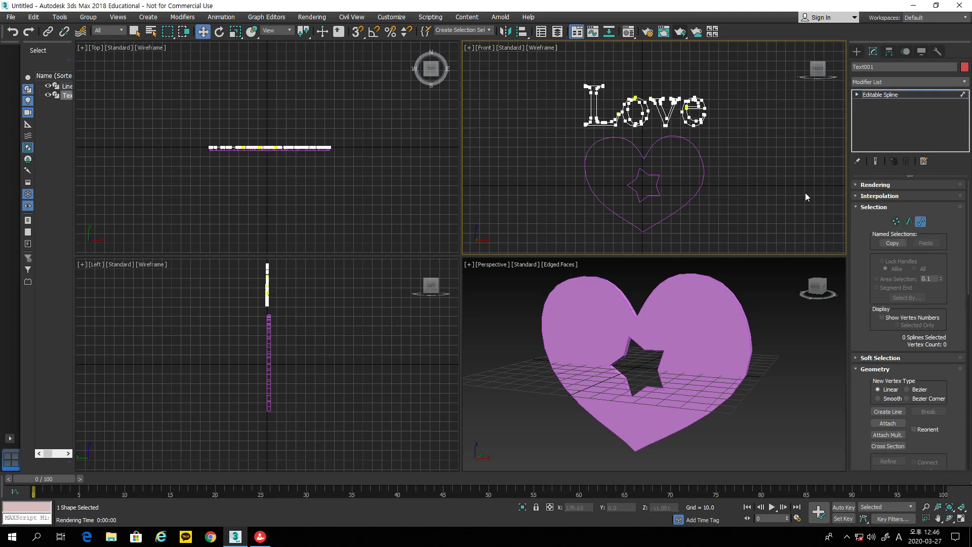
Step: Adjust letter spacing: shift the o right, and the V and e left
click(705, 118)
drag(736, 111, 762, 114)
key(ctrl+z)
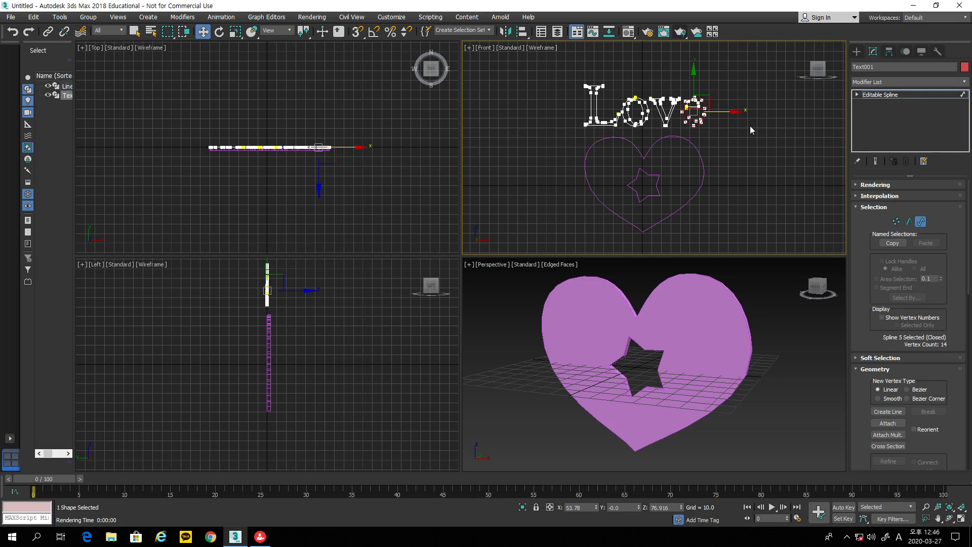
drag(635, 87, 666, 115)
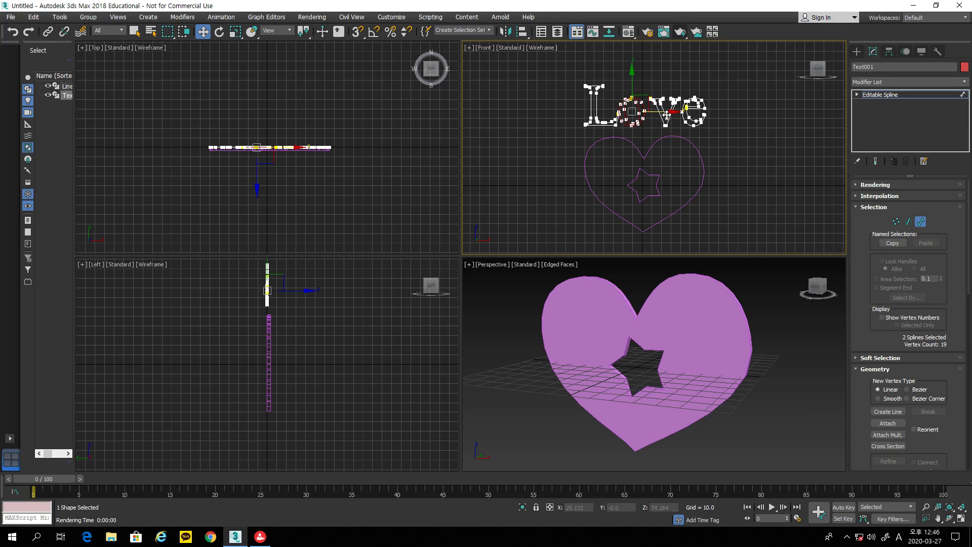
scroll(629, 126, up, 5)
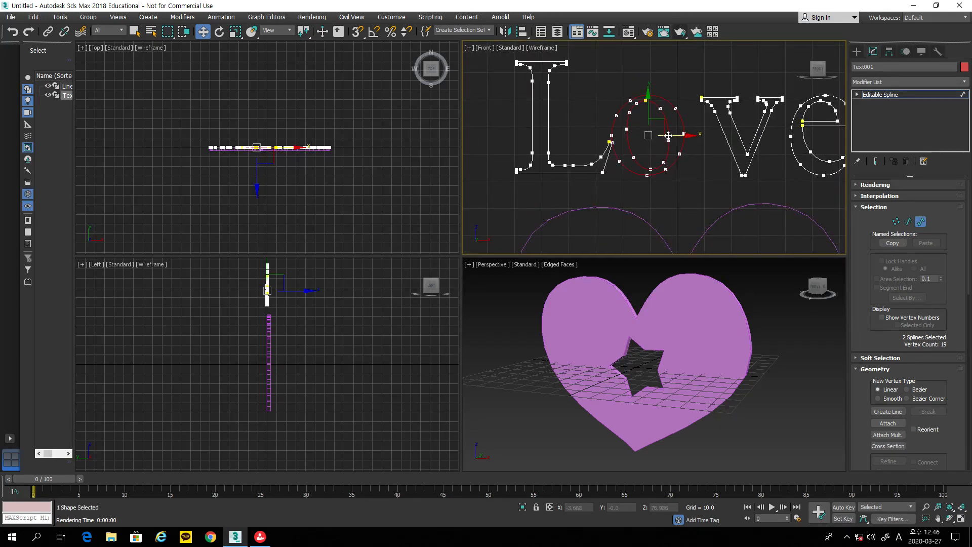
drag(683, 135, 693, 138)
click(742, 125)
drag(773, 138, 747, 140)
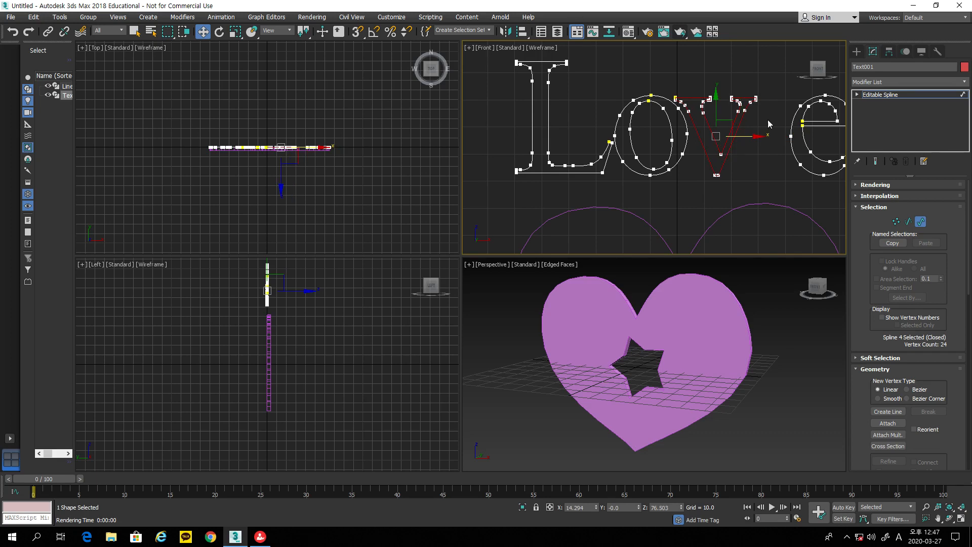
drag(830, 126, 779, 136)
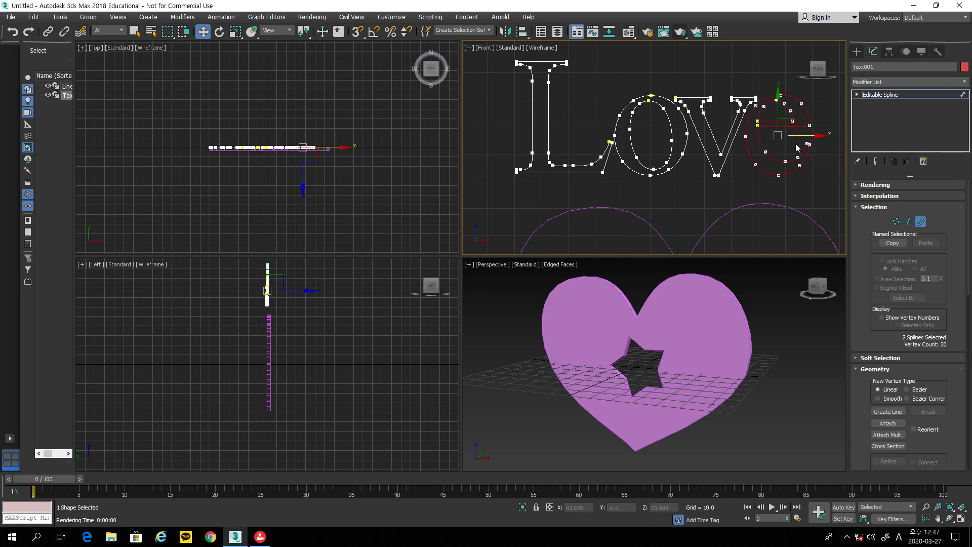
scroll(678, 190, down, 3)
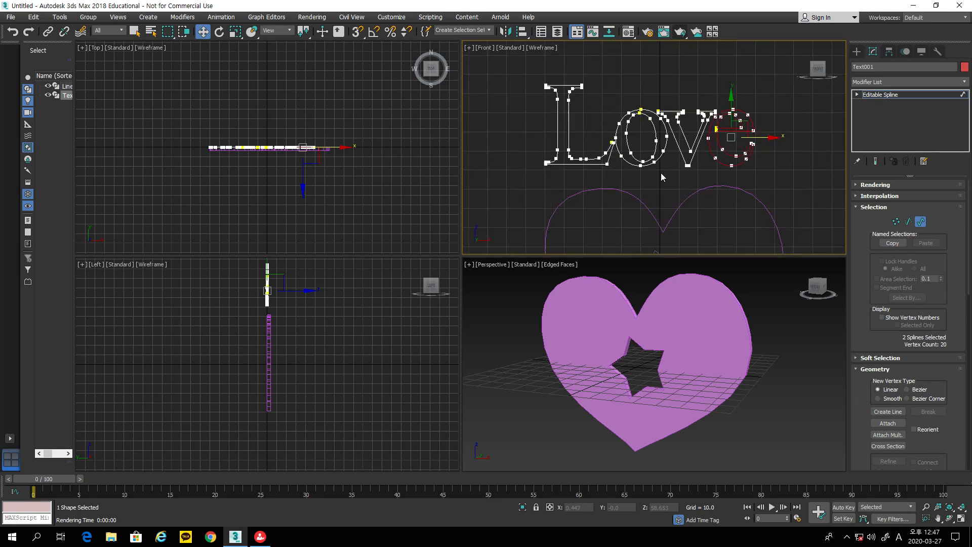
middle_drag(657, 172, 656, 183)
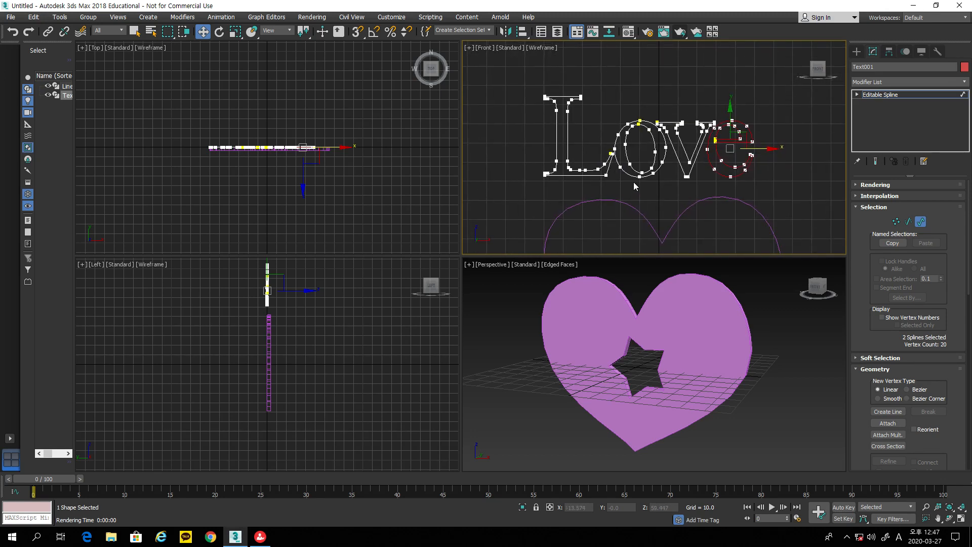
Step: At Vertex level, drag the top vertices of the L left into a slant
click(896, 221)
mouse_move(583, 117)
mouse_down()
mouse_move(593, 118)
mouse_move(579, 111)
mouse_up()
click(595, 116)
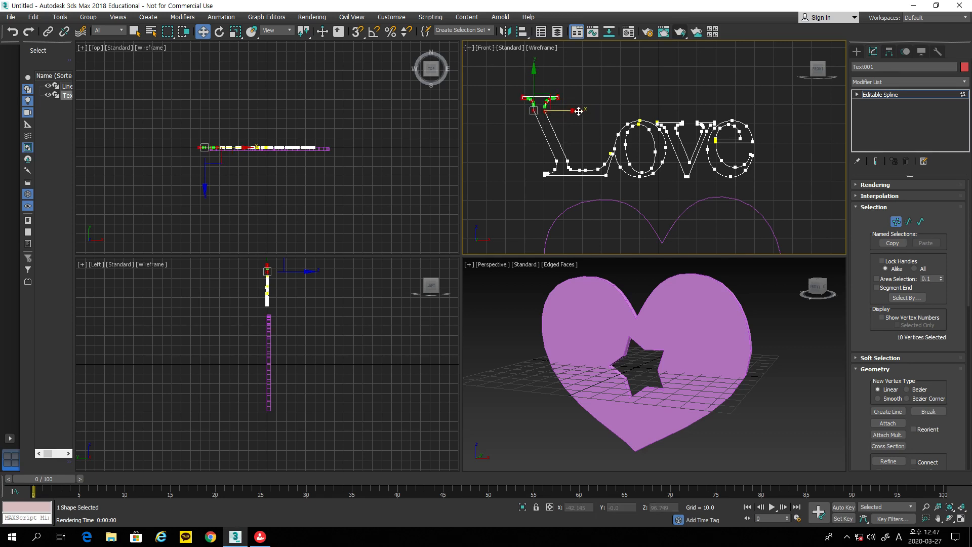
click(613, 86)
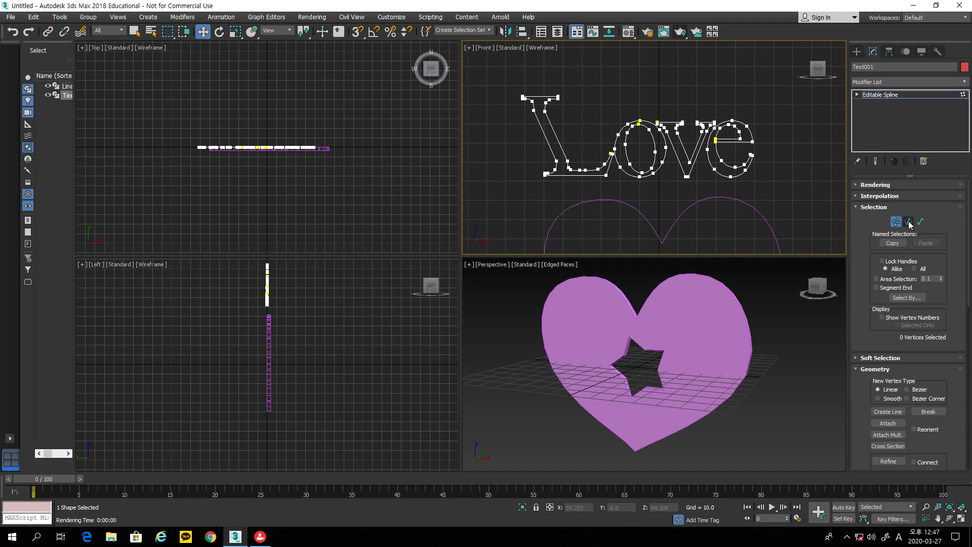
click(856, 52)
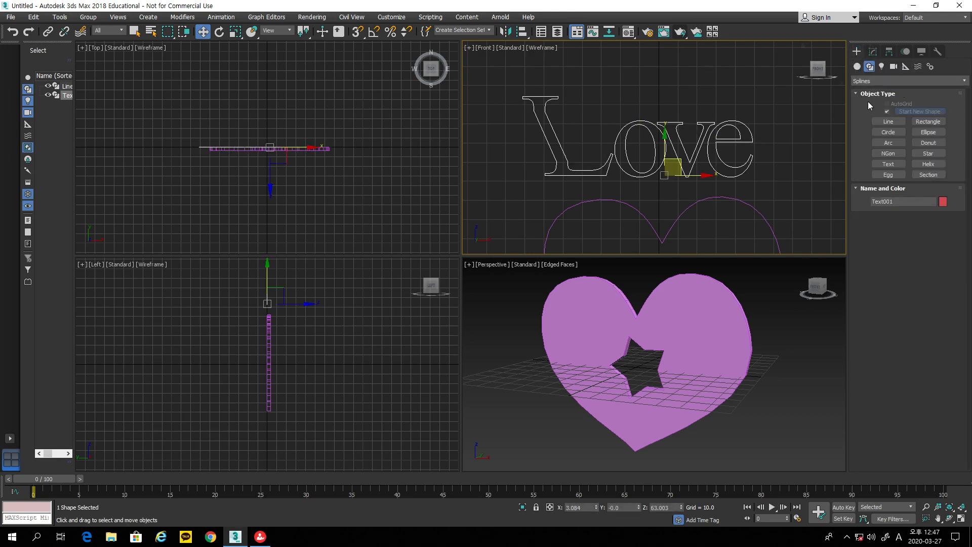
Step: Extrude the Love text by 3.5 and orbit the Perspective view to inspect the solid letters
click(872, 52)
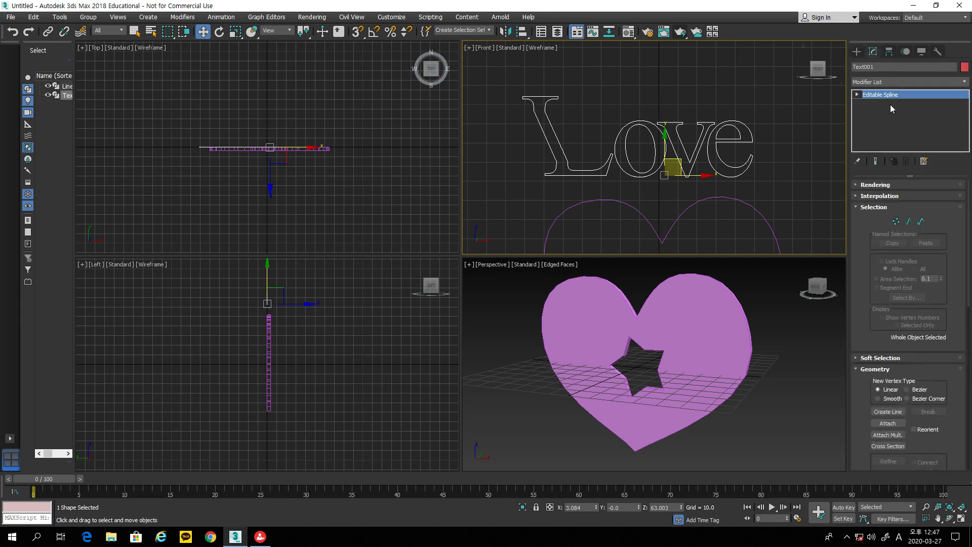
click(894, 83)
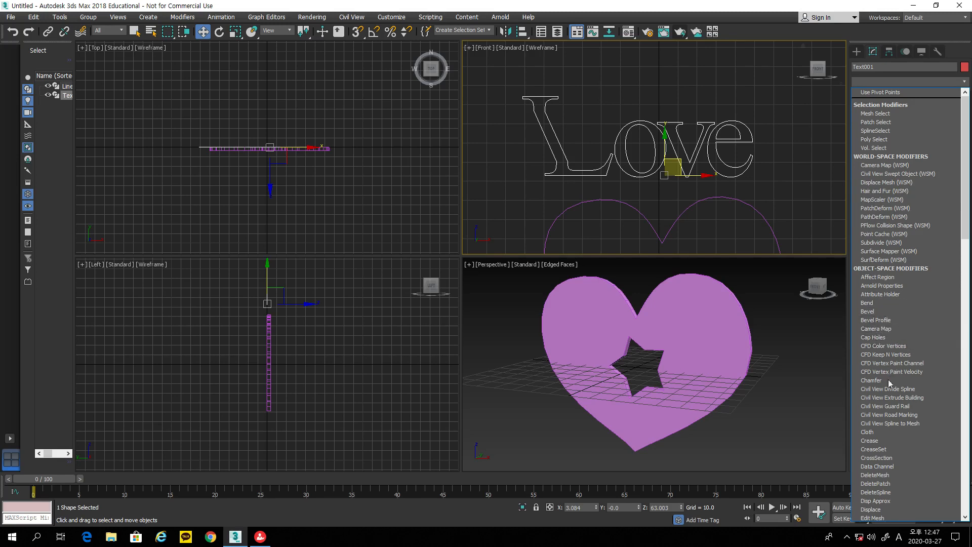
scroll(901, 362, down, 10)
scroll(899, 362, down, 2)
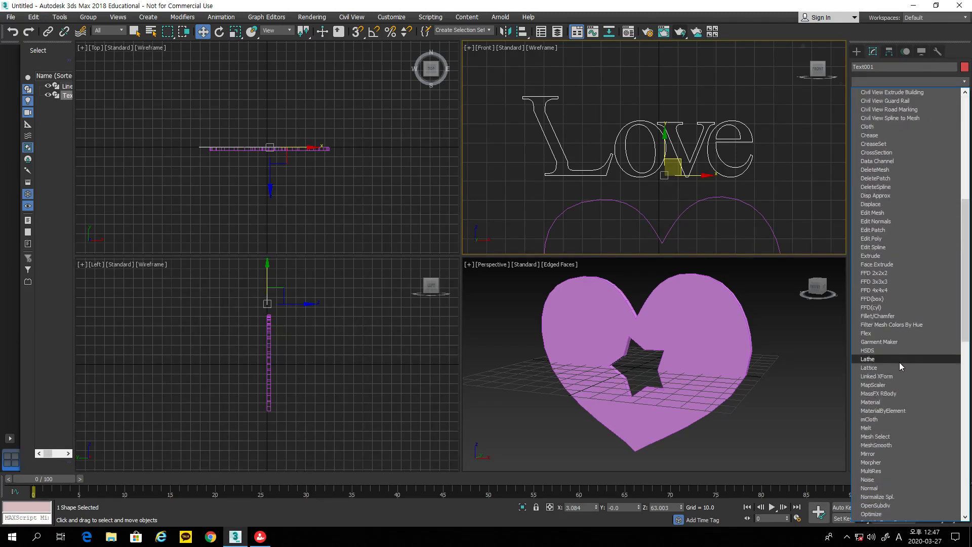
click(883, 255)
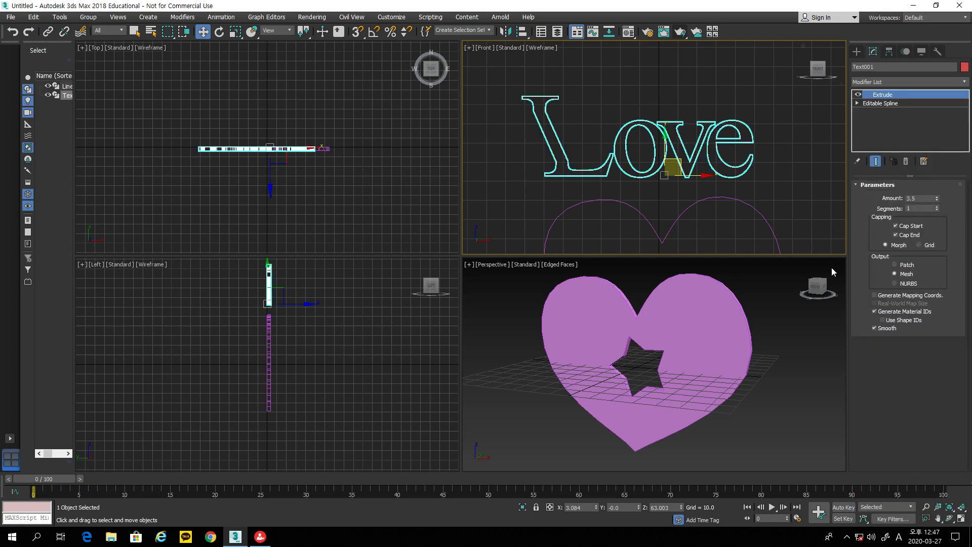
middle_drag(807, 328, 807, 397)
scroll(800, 372, down, 2)
scroll(801, 379, up, 2)
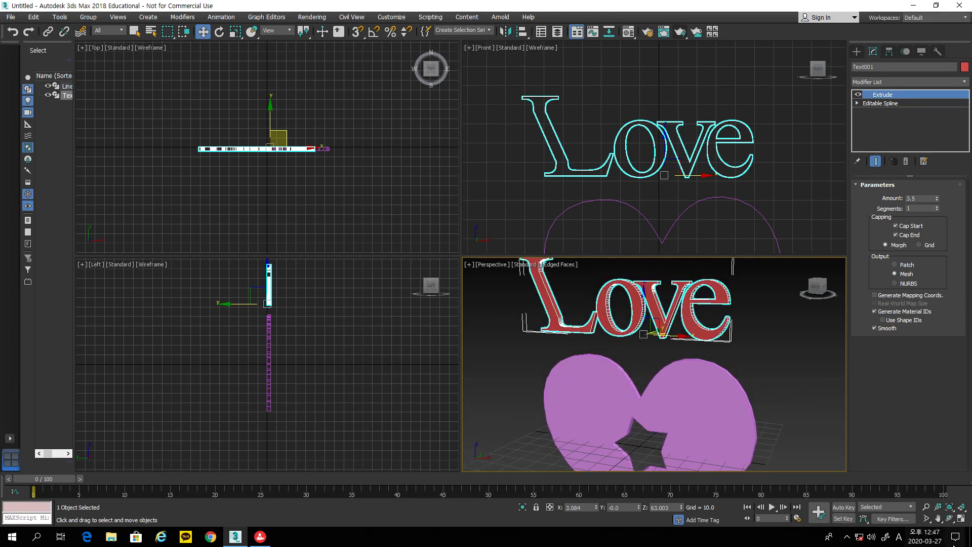
click(950, 518)
drag(719, 369, 744, 340)
Step: Maximize the Perspective view and render the red Love text and pink heart from two angles
click(961, 518)
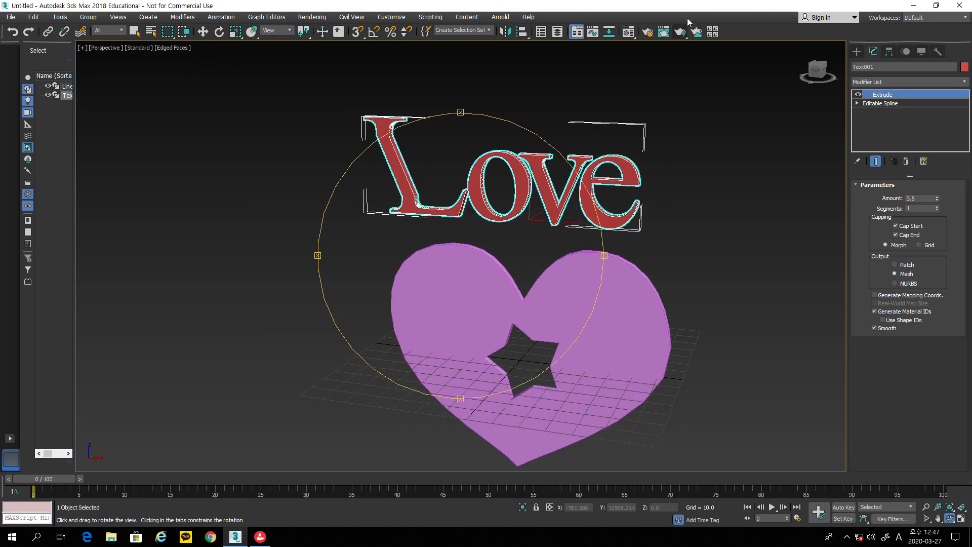
click(682, 33)
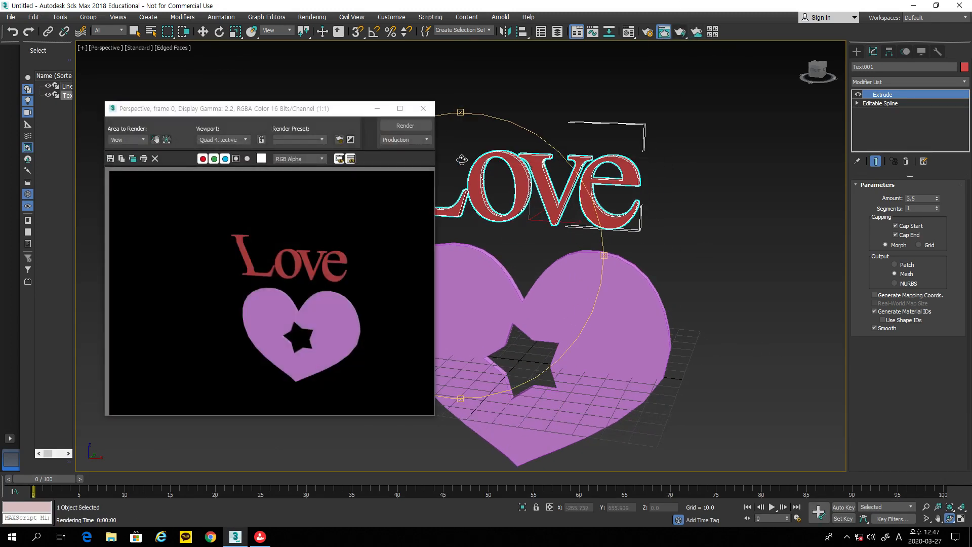
click(423, 108)
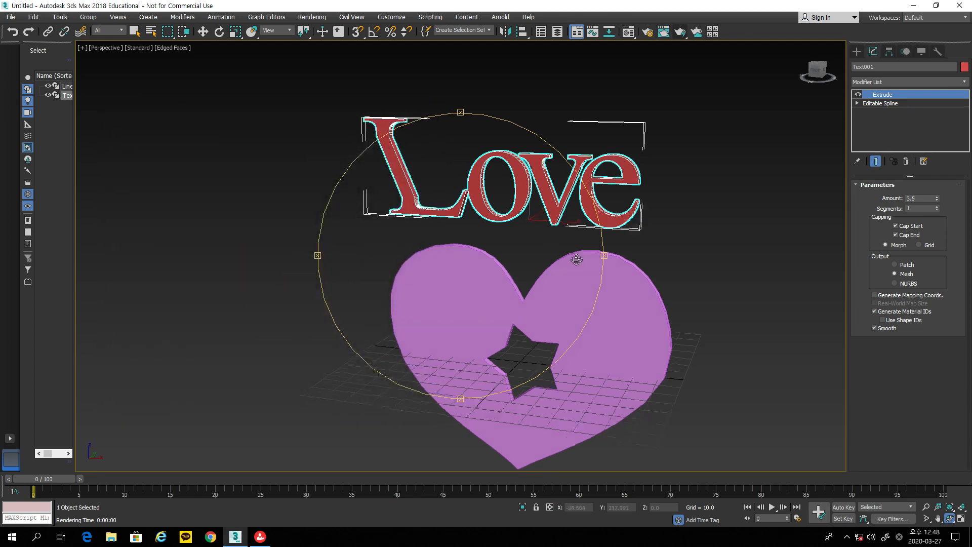
drag(577, 263, 556, 259)
click(680, 32)
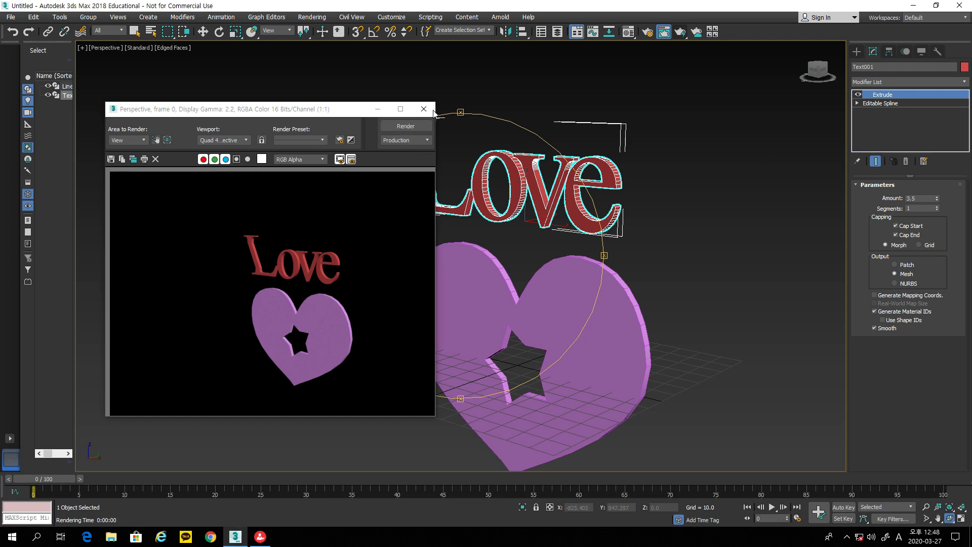
click(424, 109)
drag(577, 258, 640, 251)
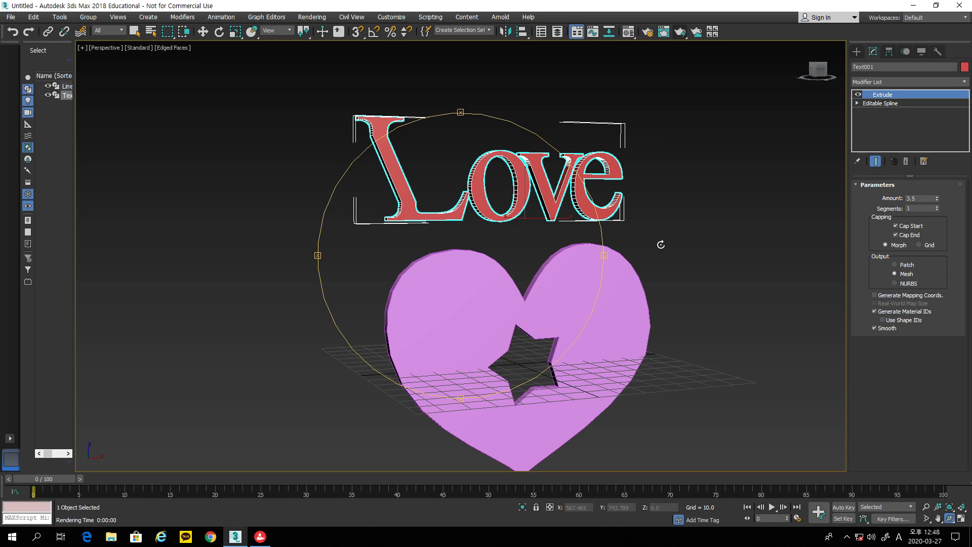
Step: Select the extruded heart and drop to its Line spline level in the modifier stack
drag(605, 257, 570, 252)
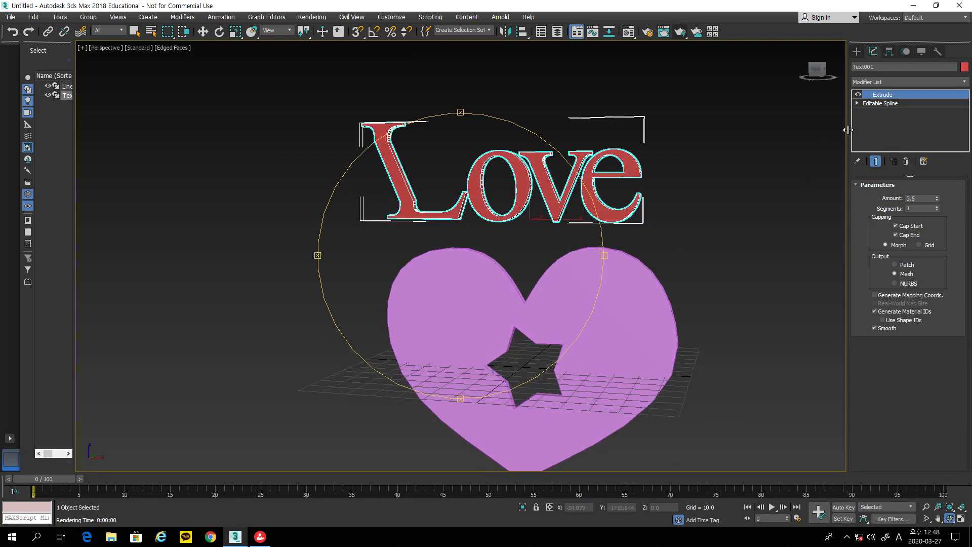
click(877, 103)
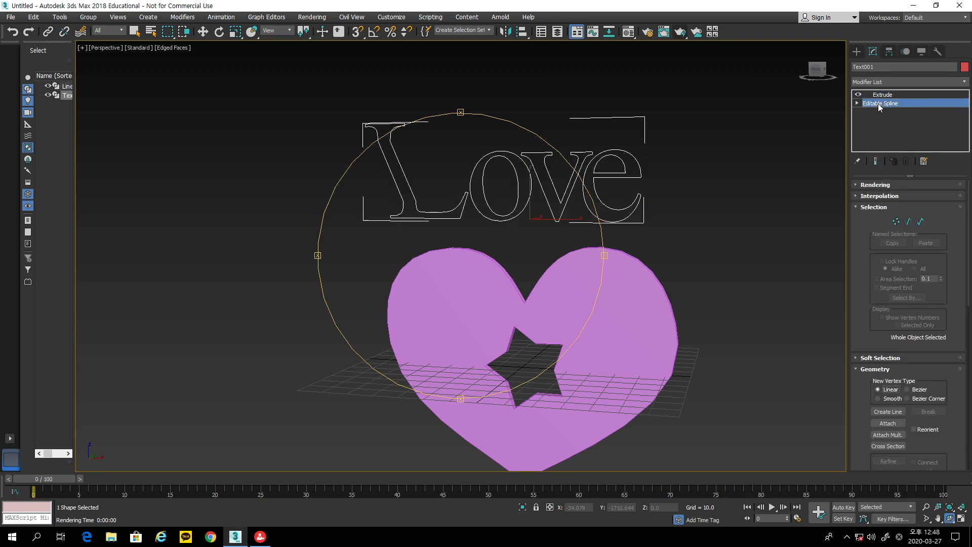
key(w)
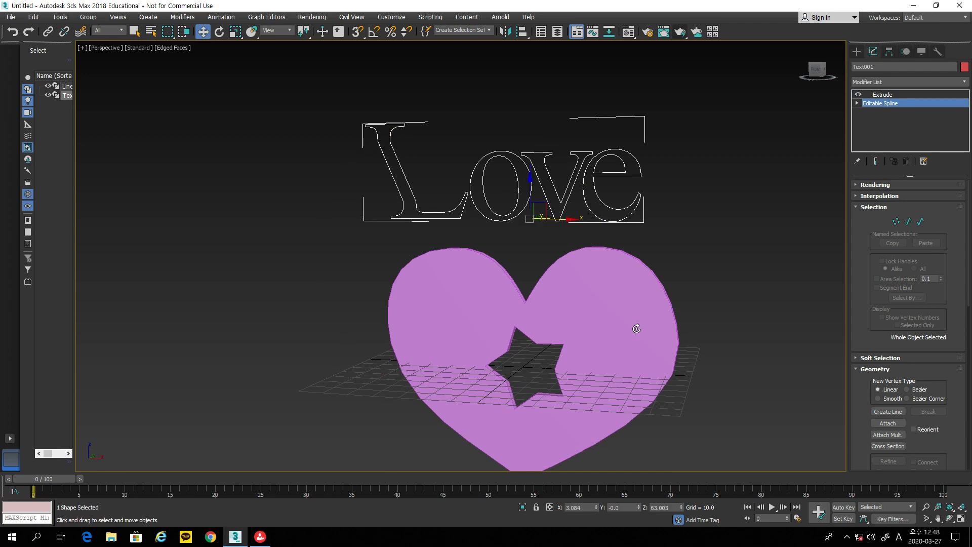
click(636, 329)
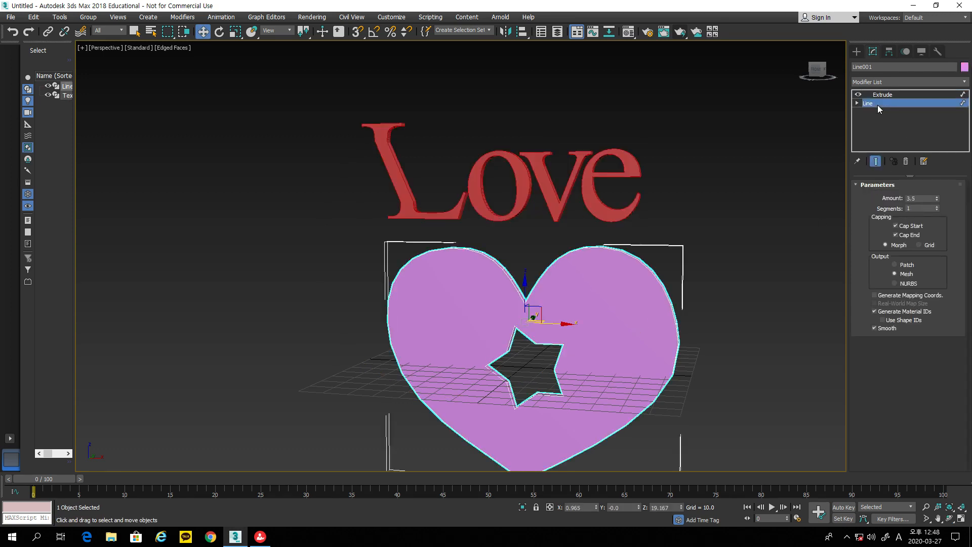
click(877, 105)
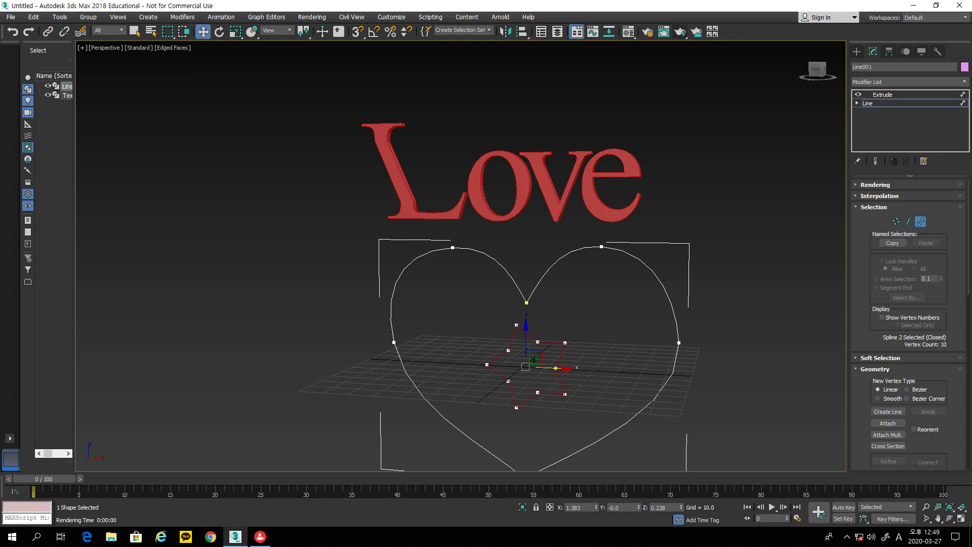
Step: In the four-viewport layout, Shift-copy the star outline to the right and scale the copy to 50%
click(961, 518)
middle_drag(809, 234, 778, 97)
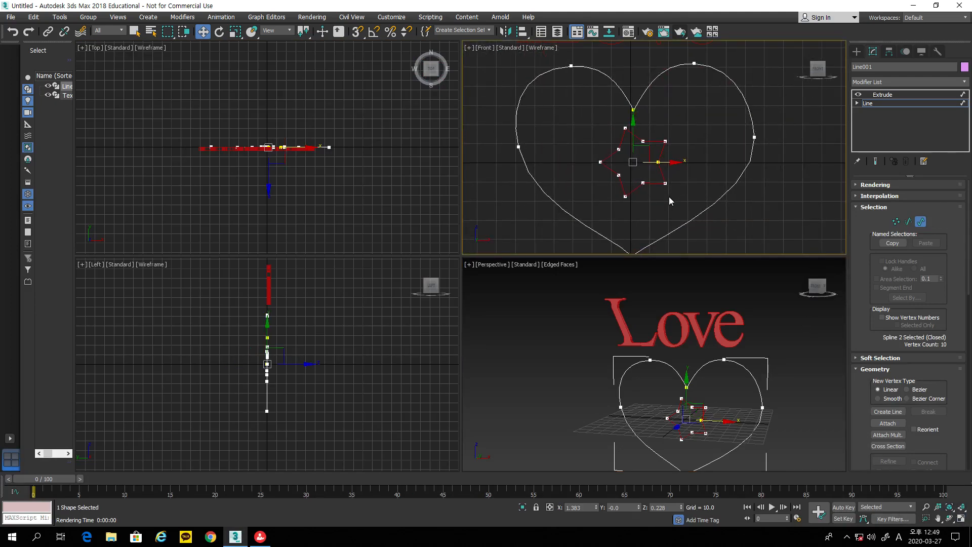
shift+drag(677, 163, 741, 151)
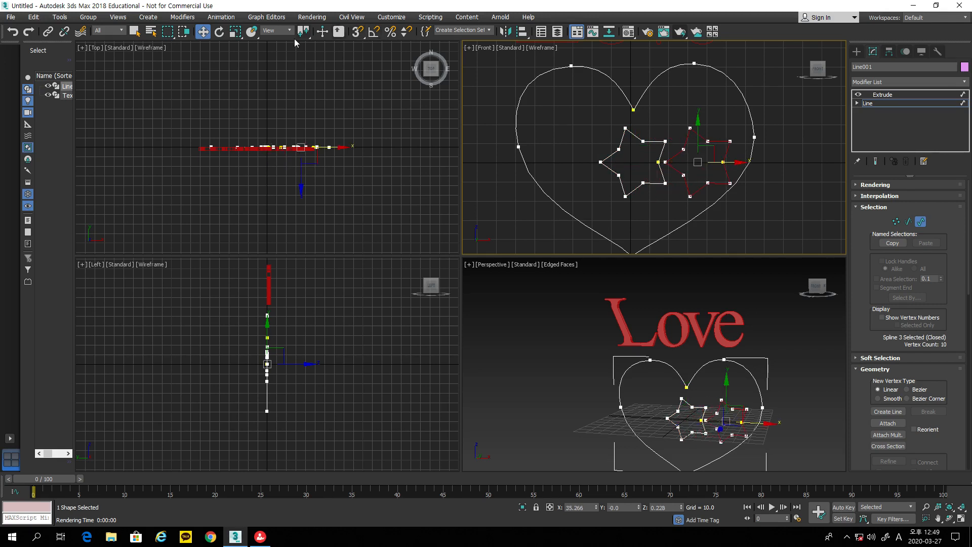
click(235, 32)
drag(706, 155, 694, 208)
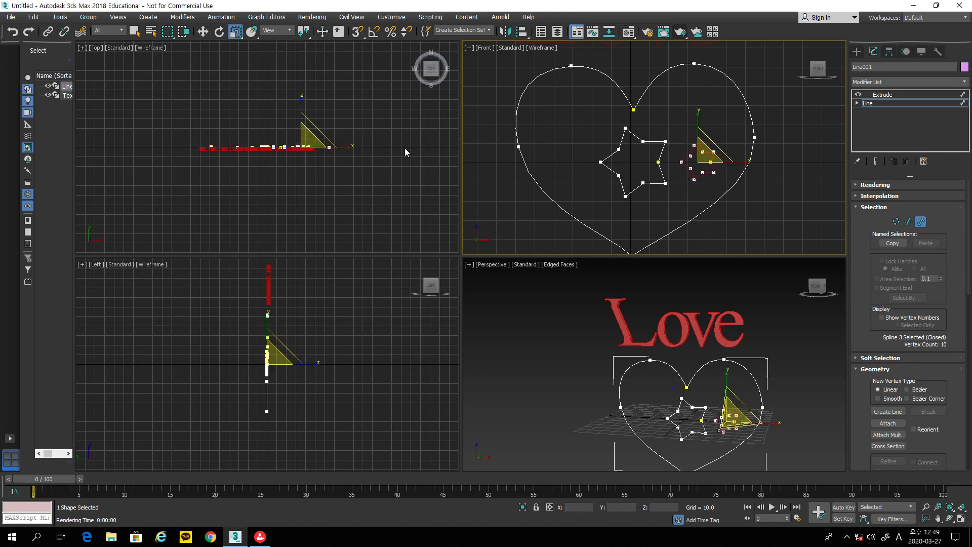
Step: Move the small star into the heart's upper right, tilt it slightly, and return to Extrude
click(202, 32)
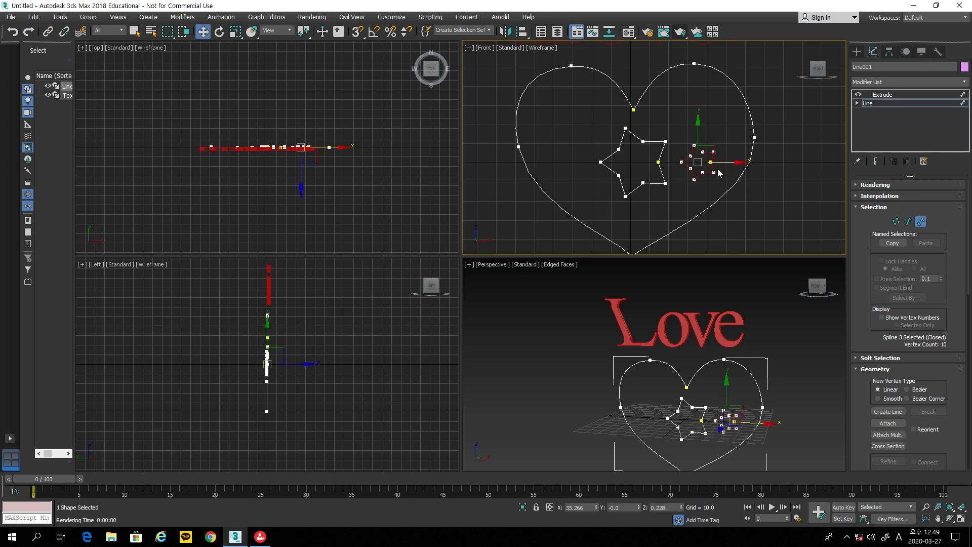
drag(711, 151, 715, 105)
click(219, 32)
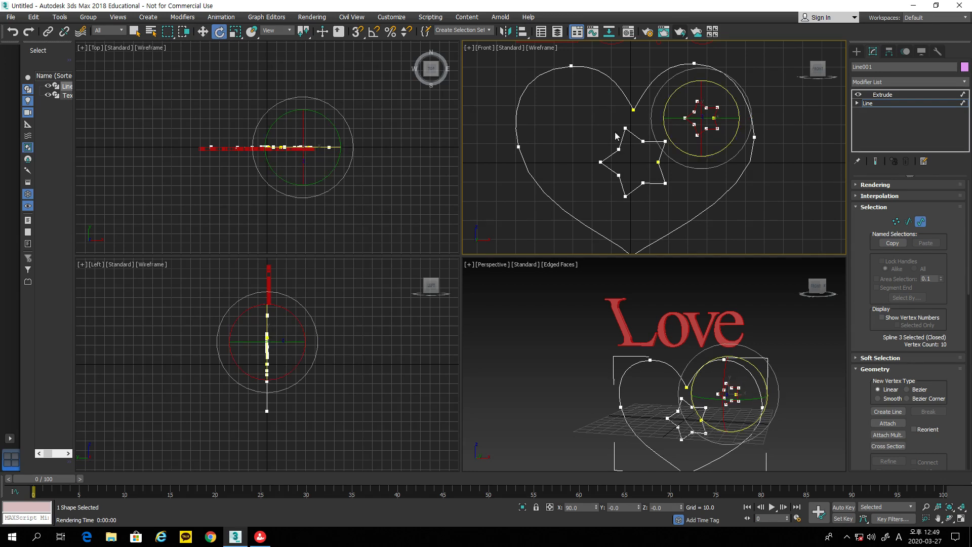
drag(727, 141, 710, 156)
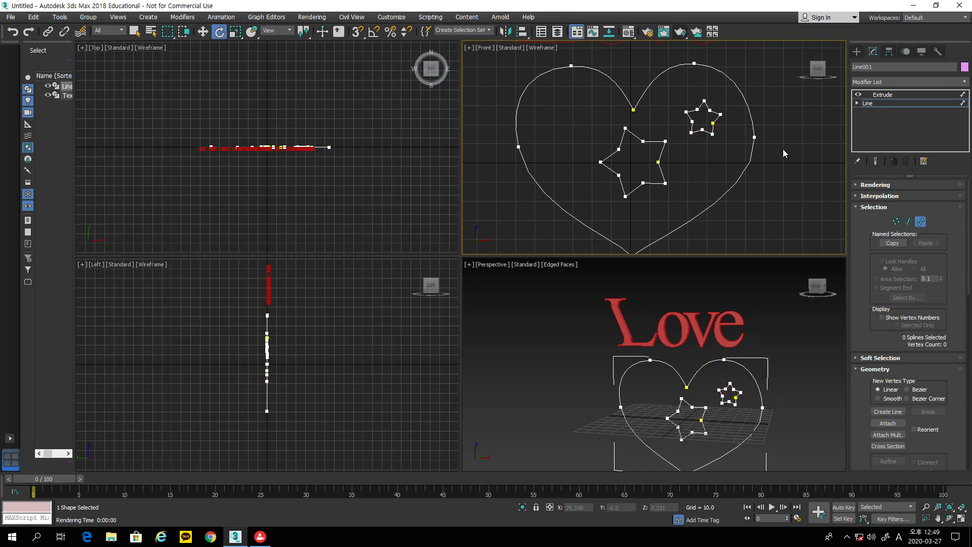
click(888, 94)
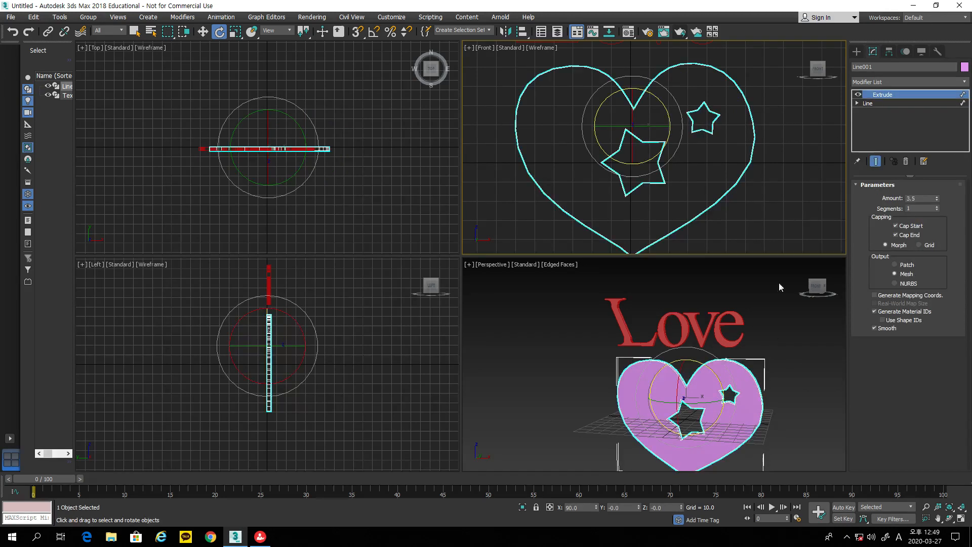
click(776, 376)
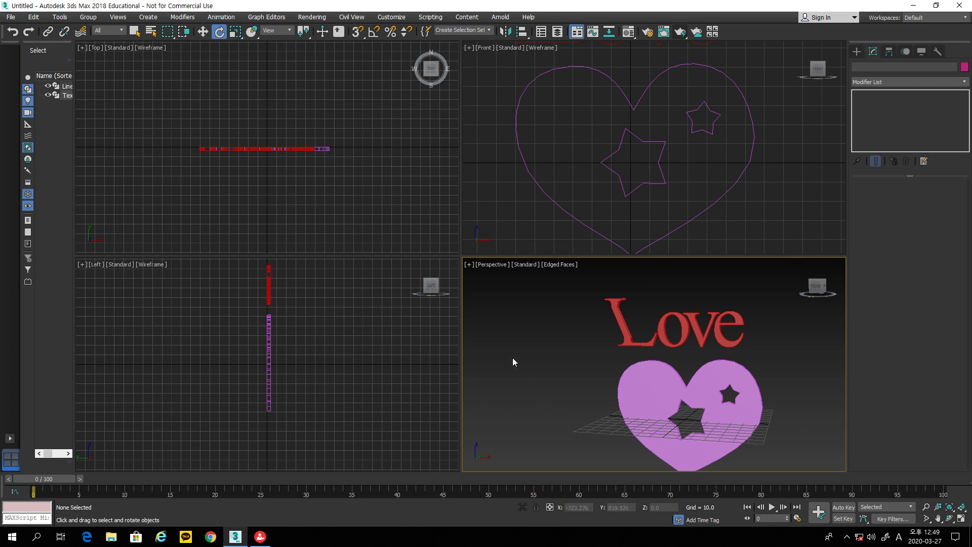
click(950, 518)
drag(740, 443, 751, 396)
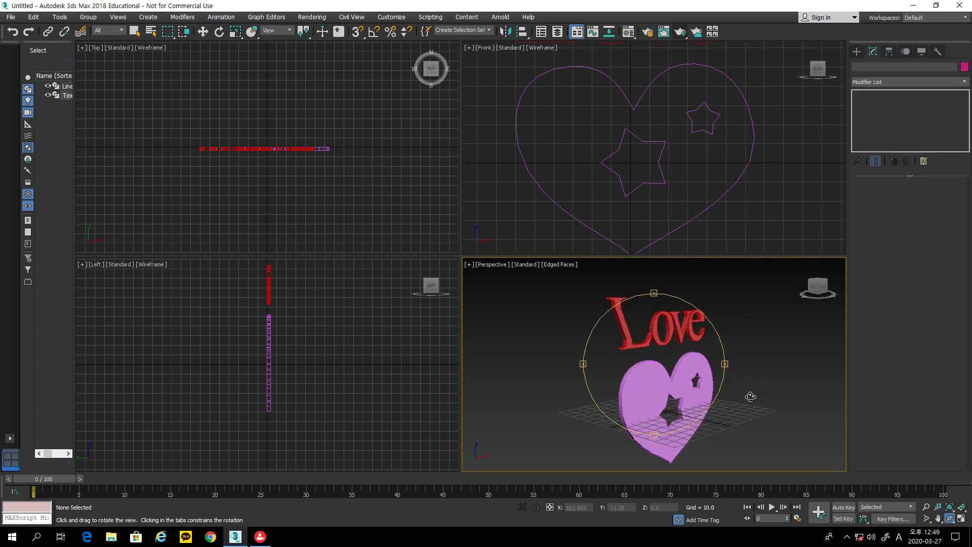
Step: Reset 3ds Max to an empty scene without saving the current one
click(14, 19)
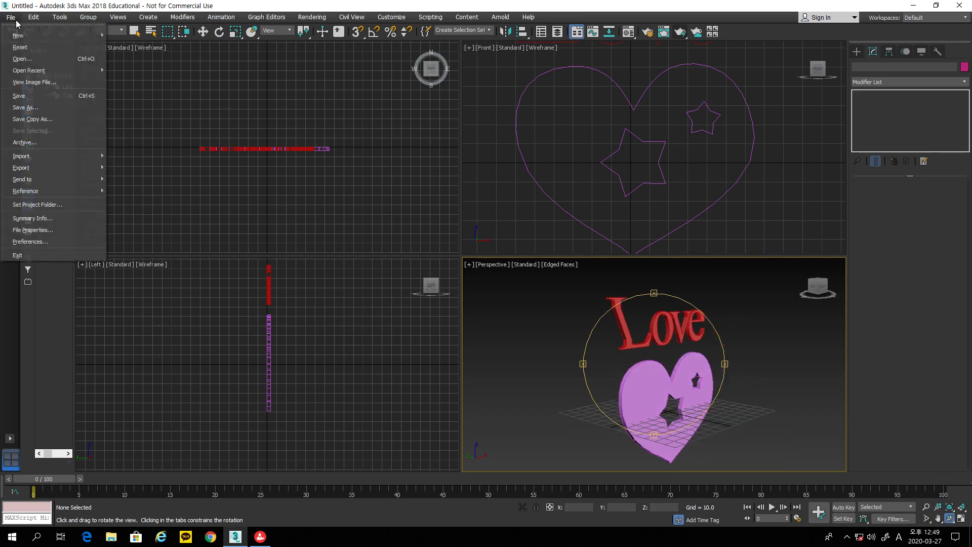
click(20, 47)
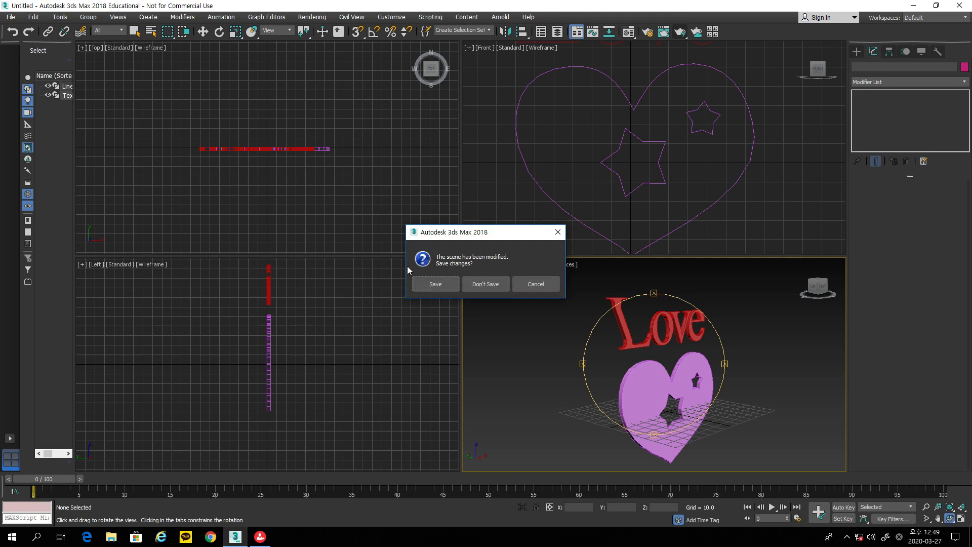
click(479, 283)
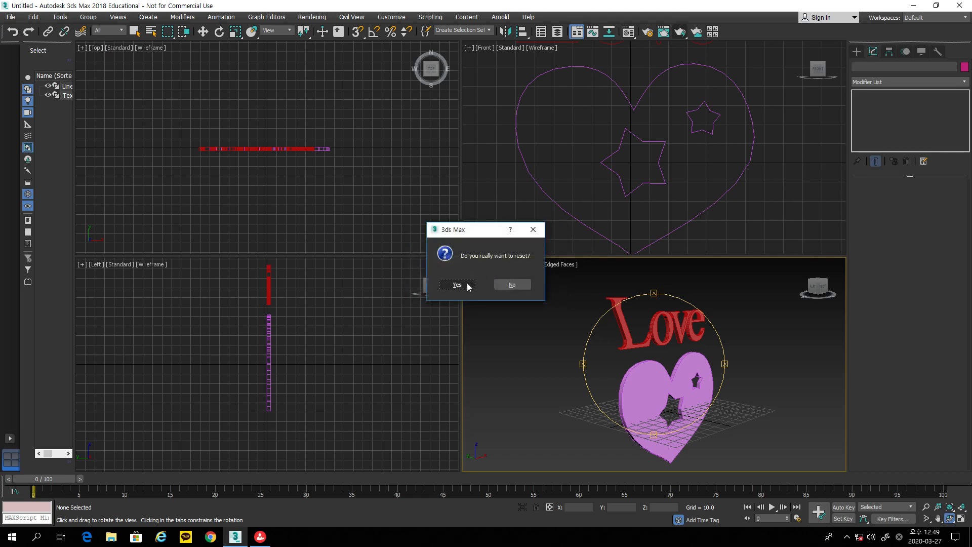
click(462, 283)
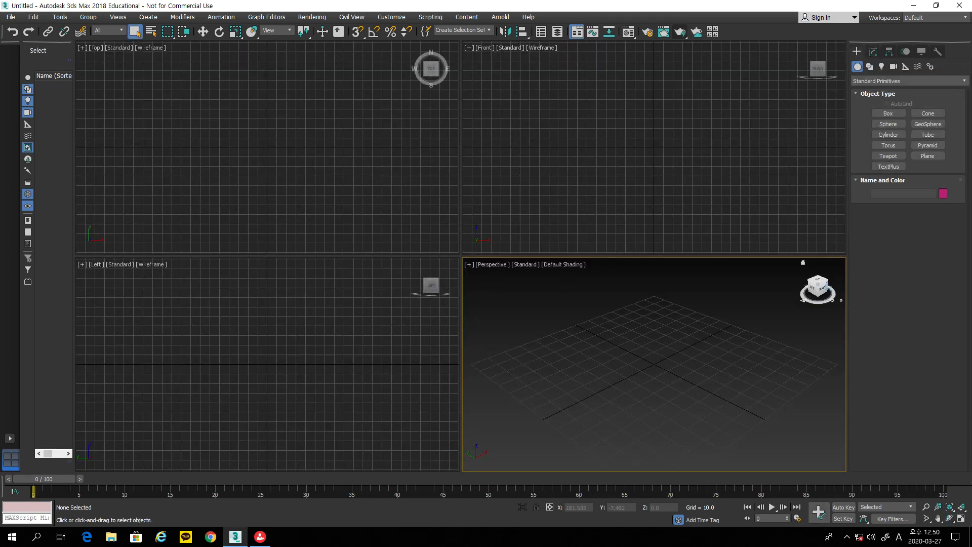
Step: Draw a roughly 82 × 84 rectangle and a radius 31.248 circle over its upper right in Front view
click(870, 67)
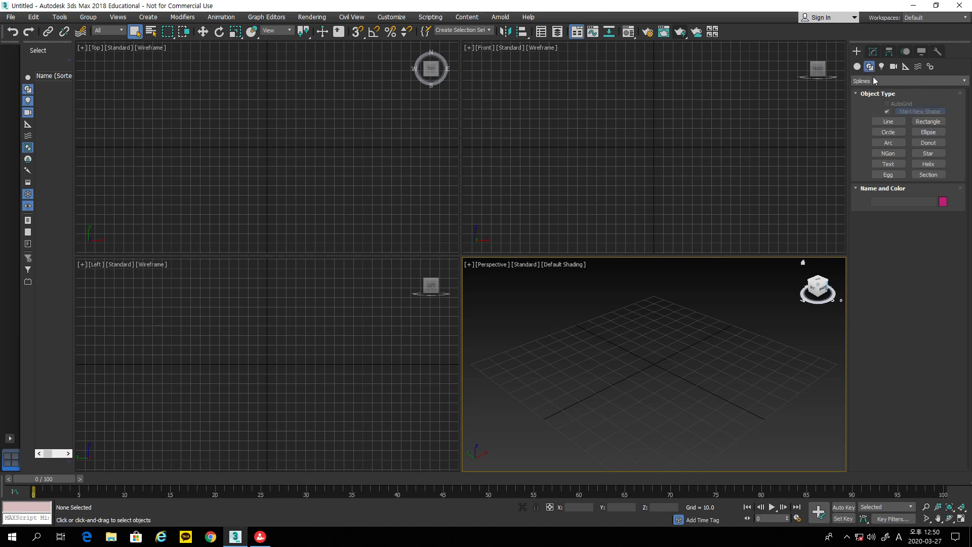
click(927, 122)
drag(534, 95, 615, 173)
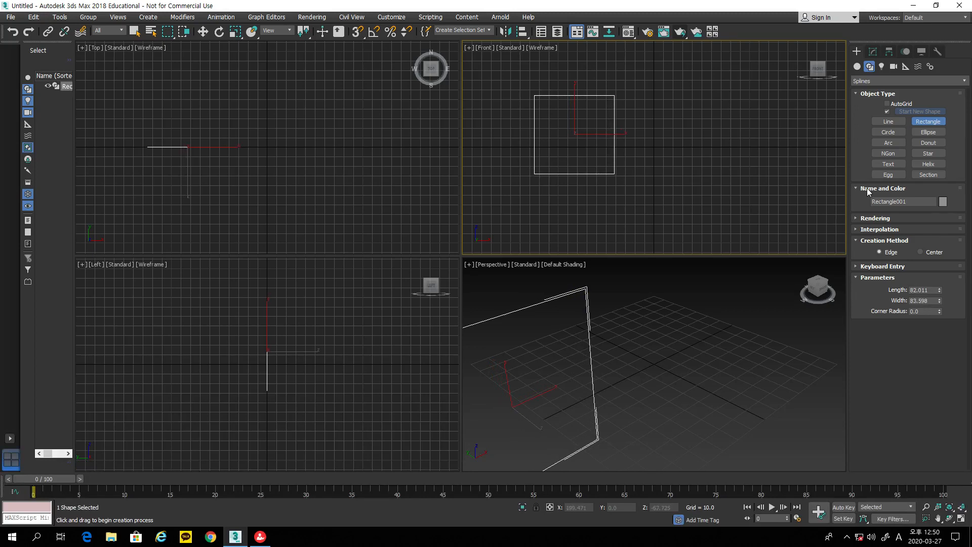
click(894, 134)
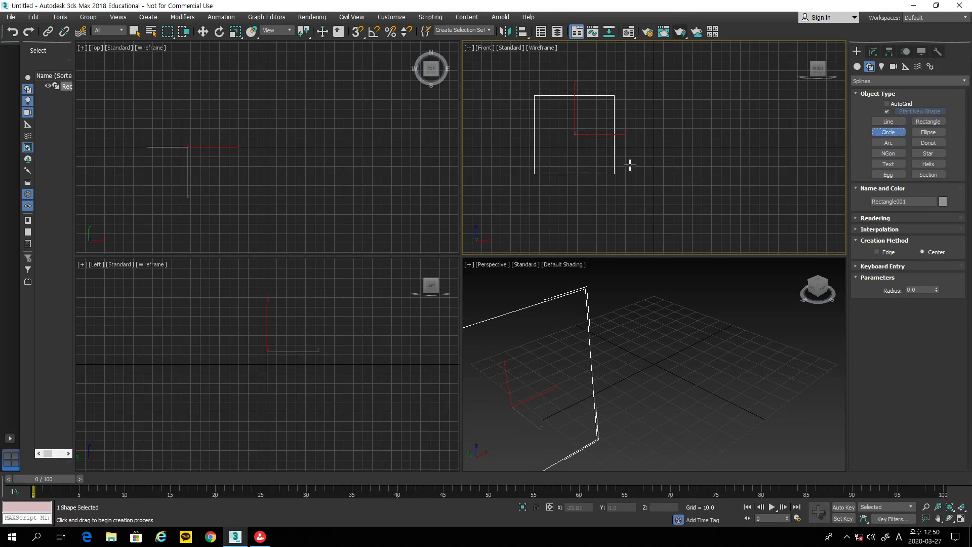
drag(599, 127, 626, 142)
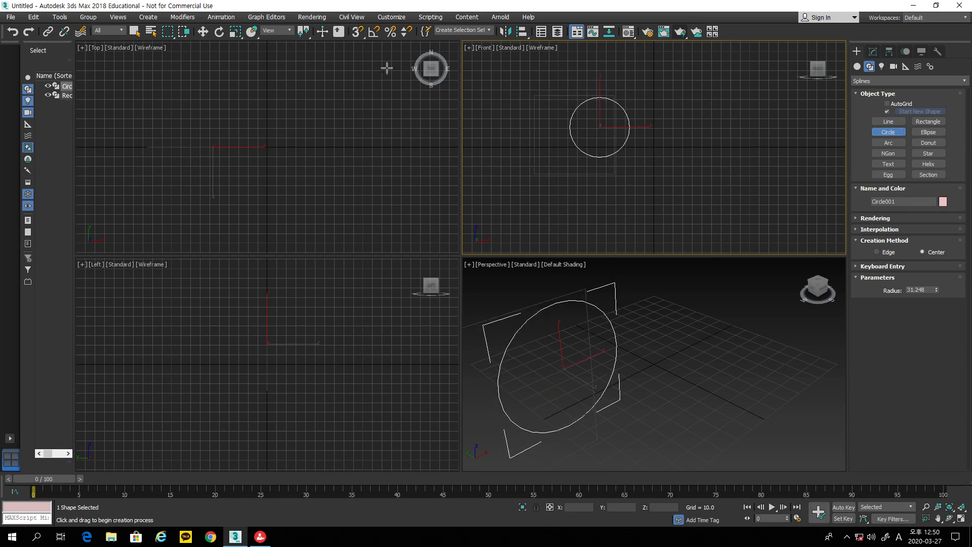
click(203, 33)
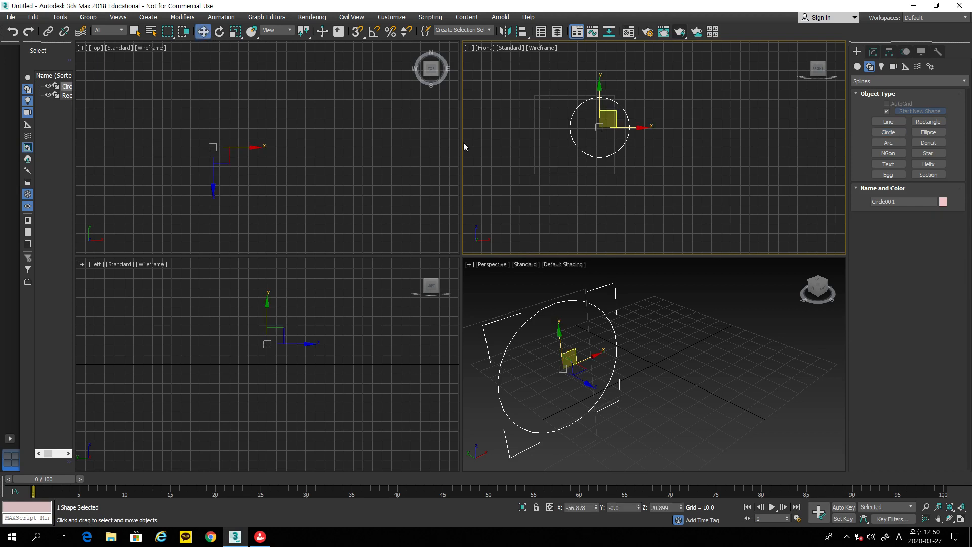
Step: Change the rectangle's object colour to lavender
click(535, 163)
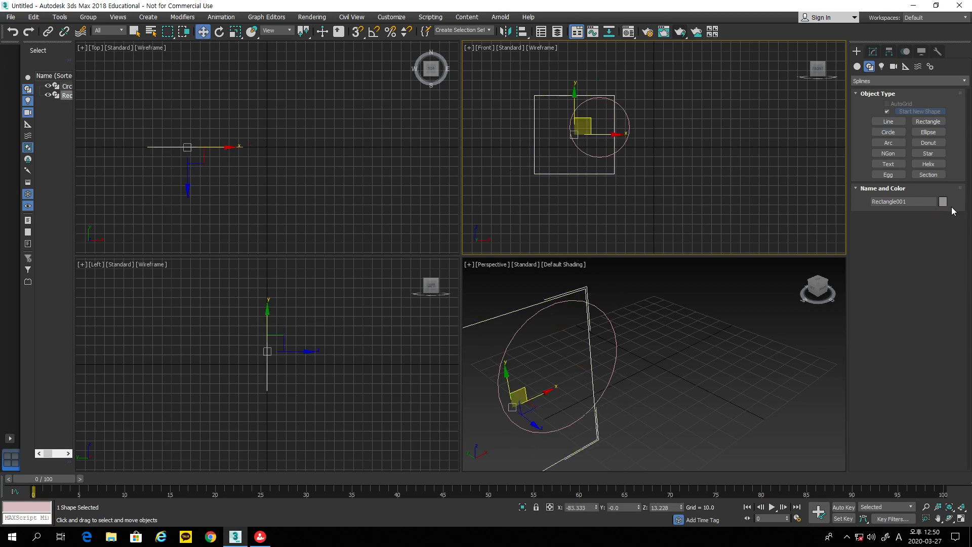
click(942, 202)
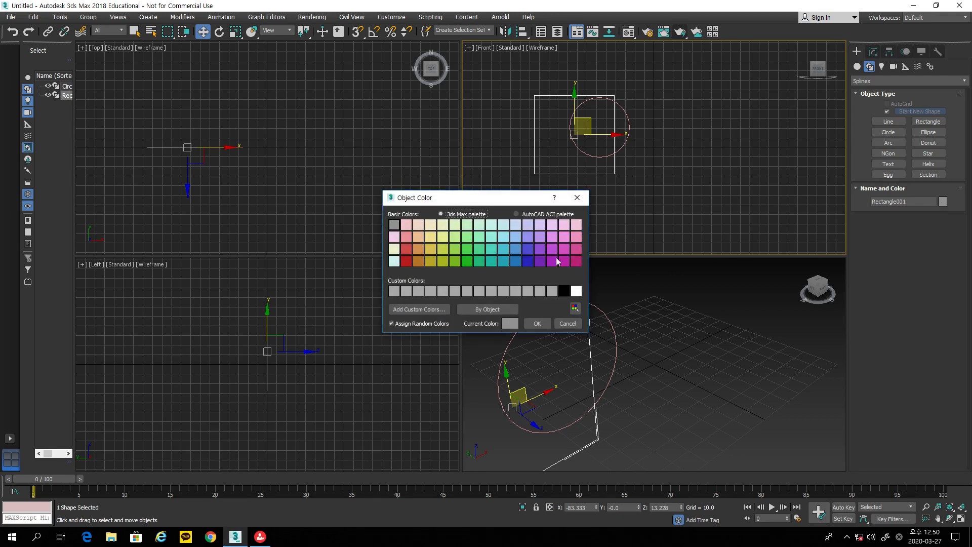
click(539, 226)
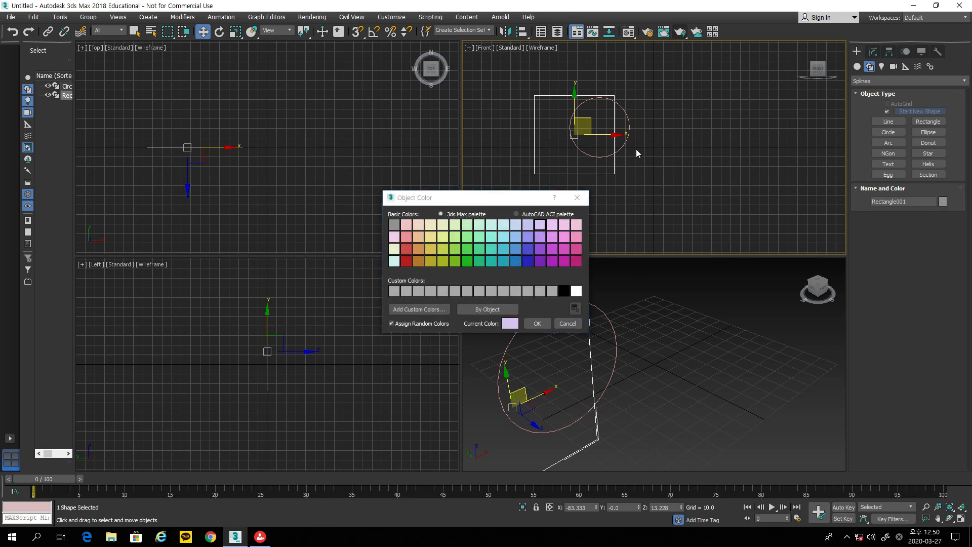
click(539, 322)
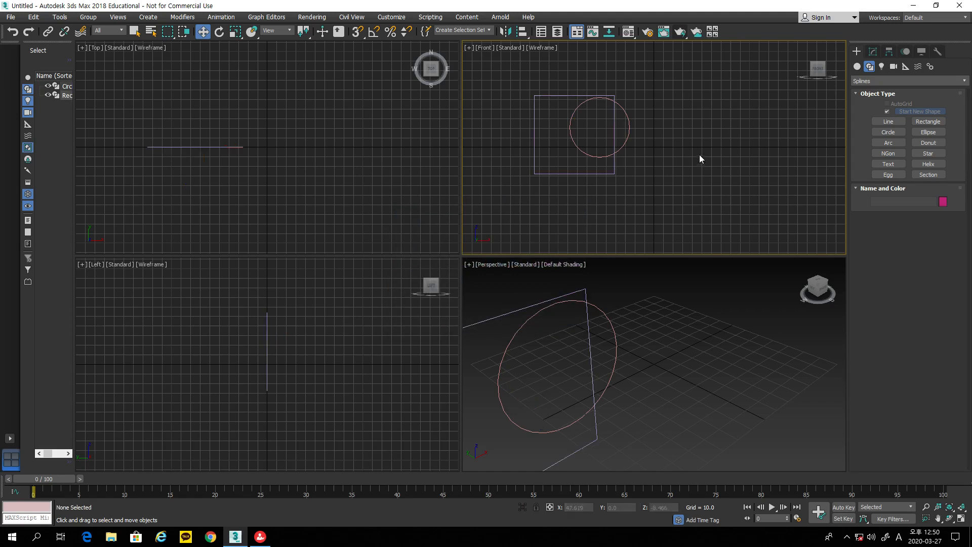
Step: Nudge the circle slightly right and down, then reselect the rectangle
click(629, 136)
drag(629, 135, 642, 142)
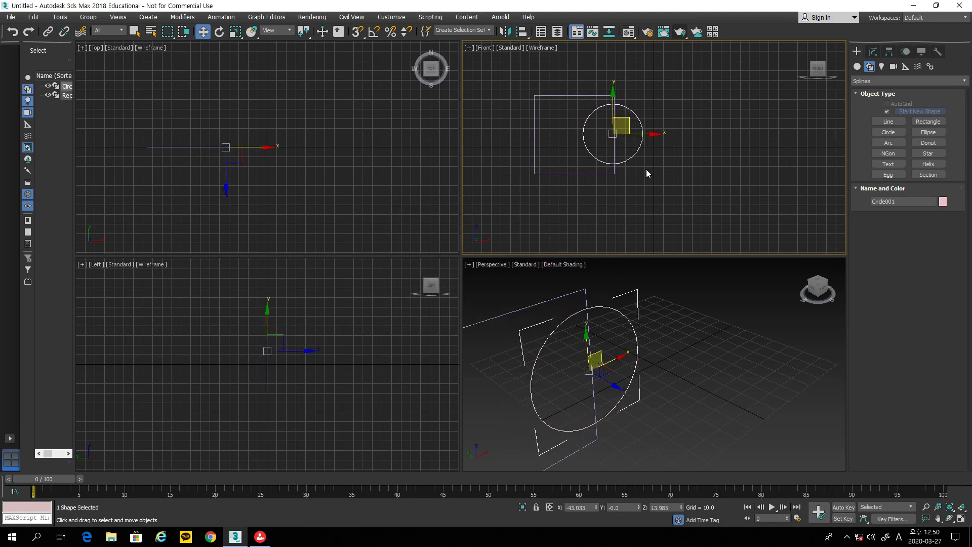
click(702, 187)
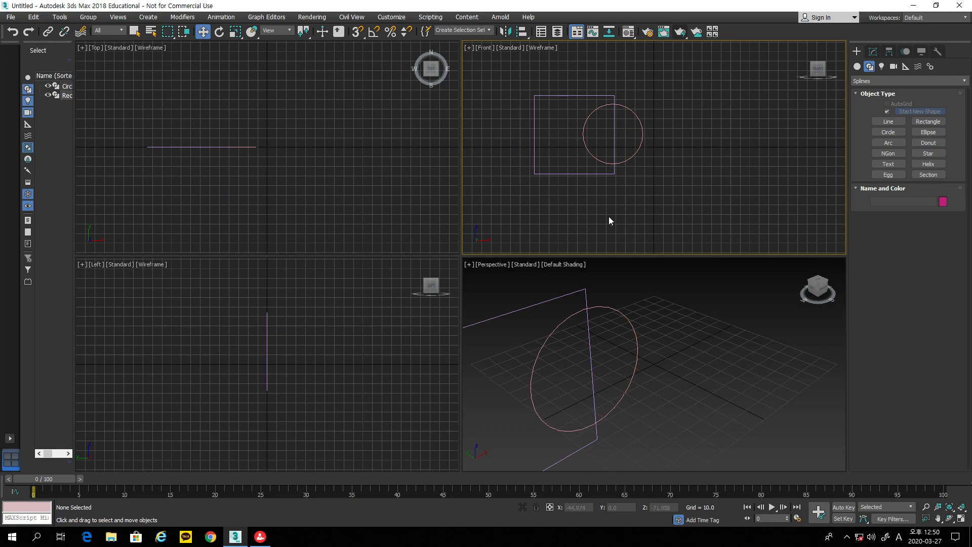
click(561, 174)
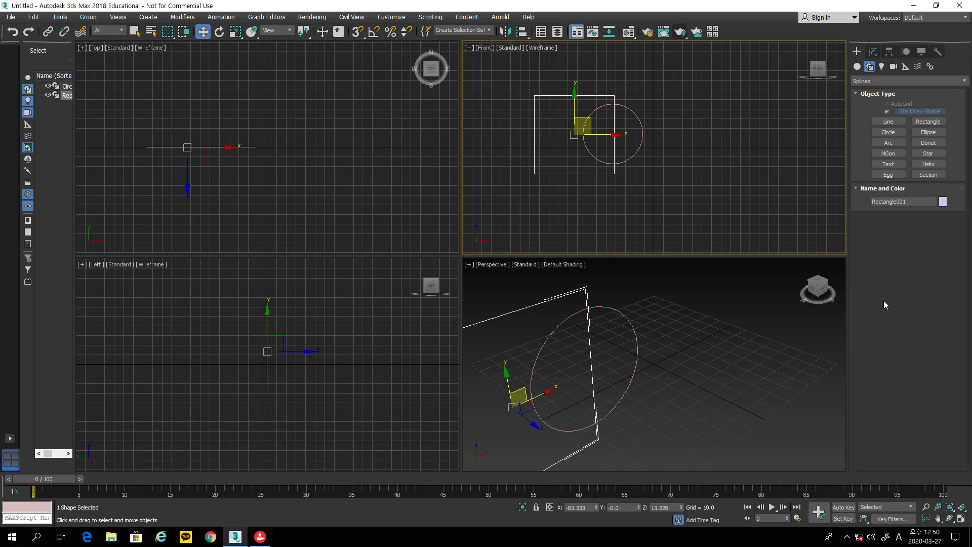
Step: Convert Rectangle001 to an Editable Spline and Attach the circle to it
right_click(576, 172)
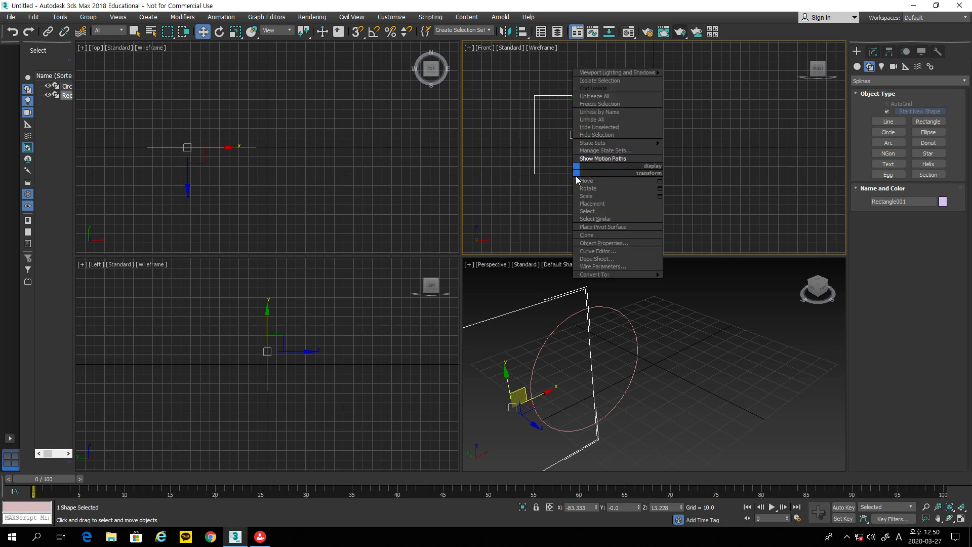
mouse_move(596, 275)
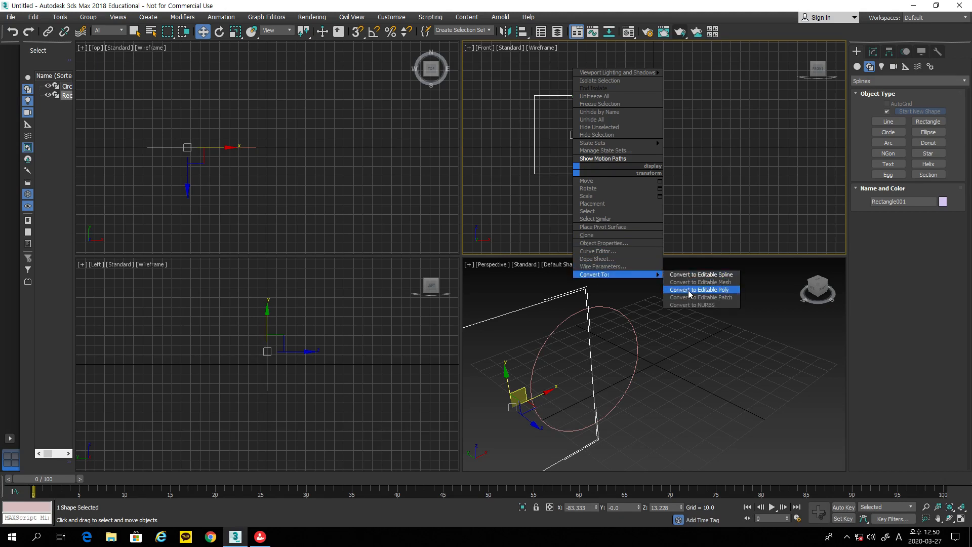
click(697, 275)
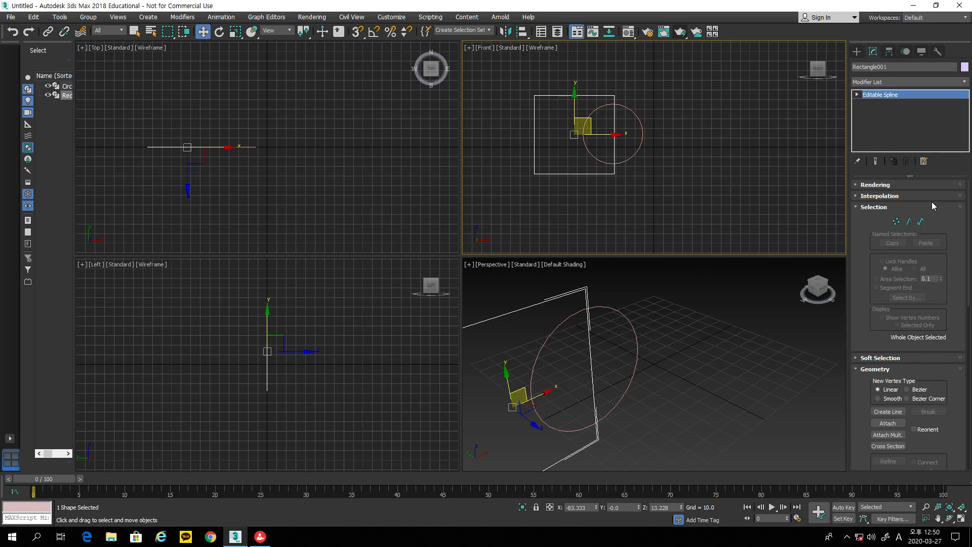
click(892, 425)
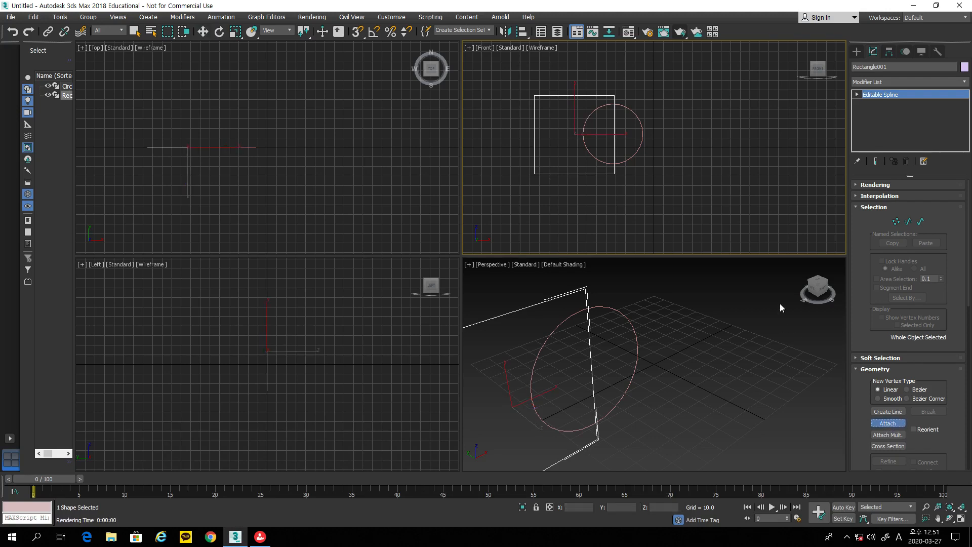
click(637, 152)
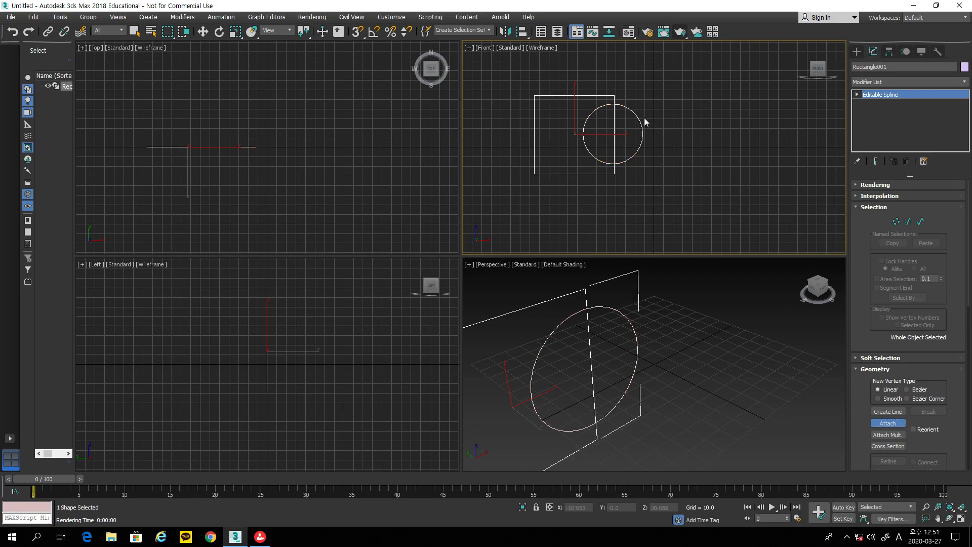
Step: Apply an Extrude modifier with Amount 10.0 to the rectangle-and-circle shape and inspect it in Perspective
click(868, 83)
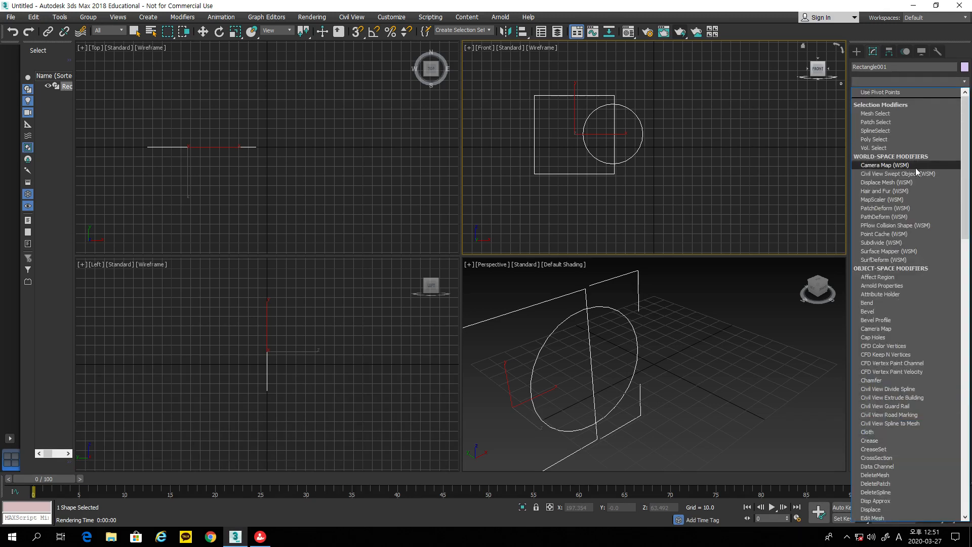
drag(967, 198, 969, 279)
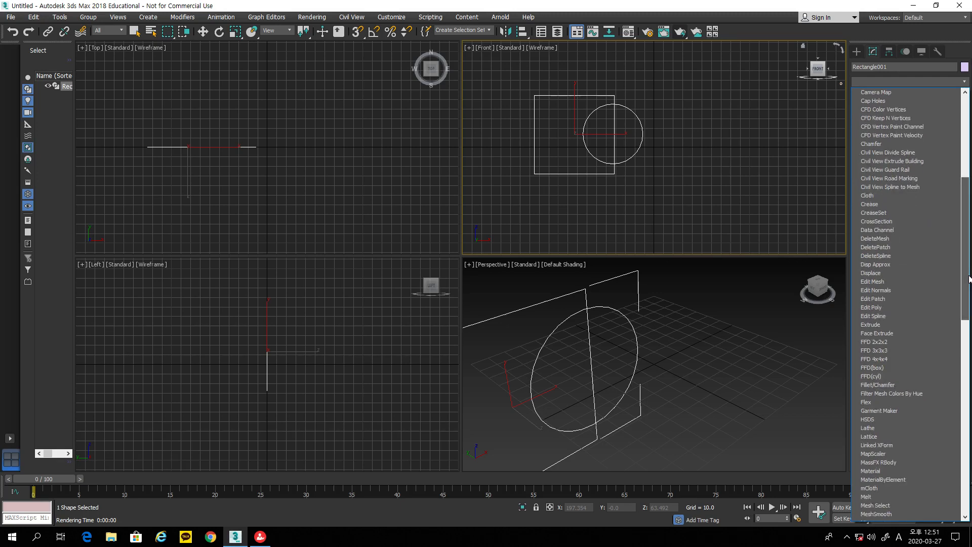
click(918, 326)
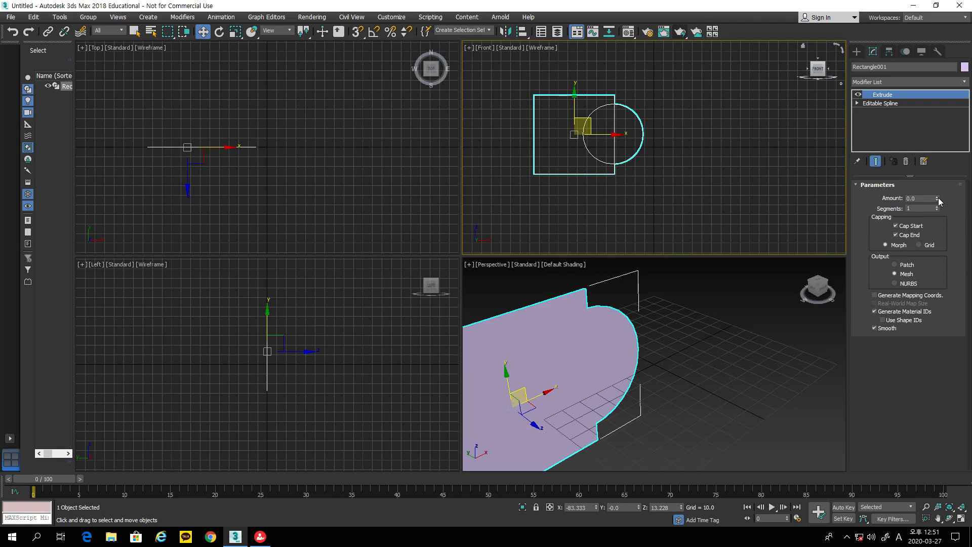
mouse_move(937, 198)
mouse_down()
mouse_move(937, 182)
mouse_move(940, 208)
mouse_up()
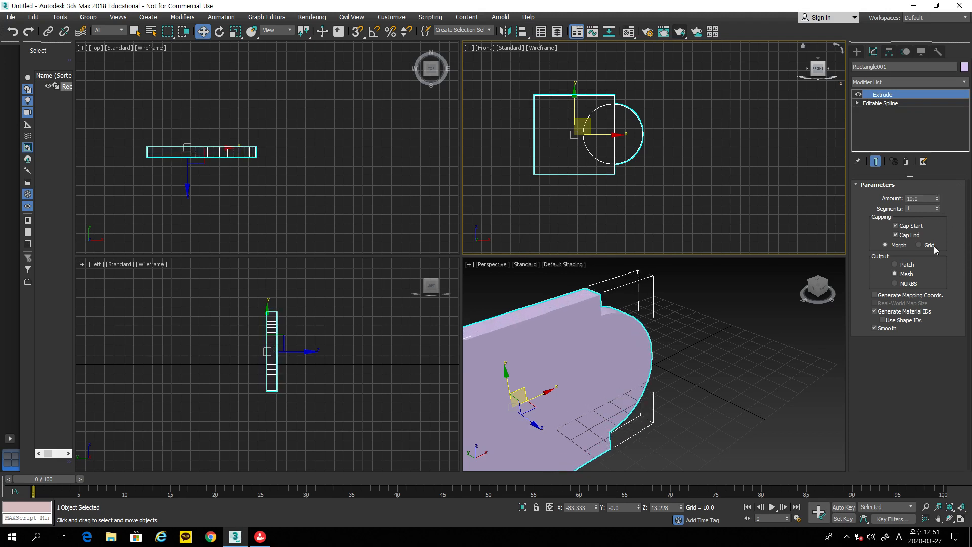
click(950, 518)
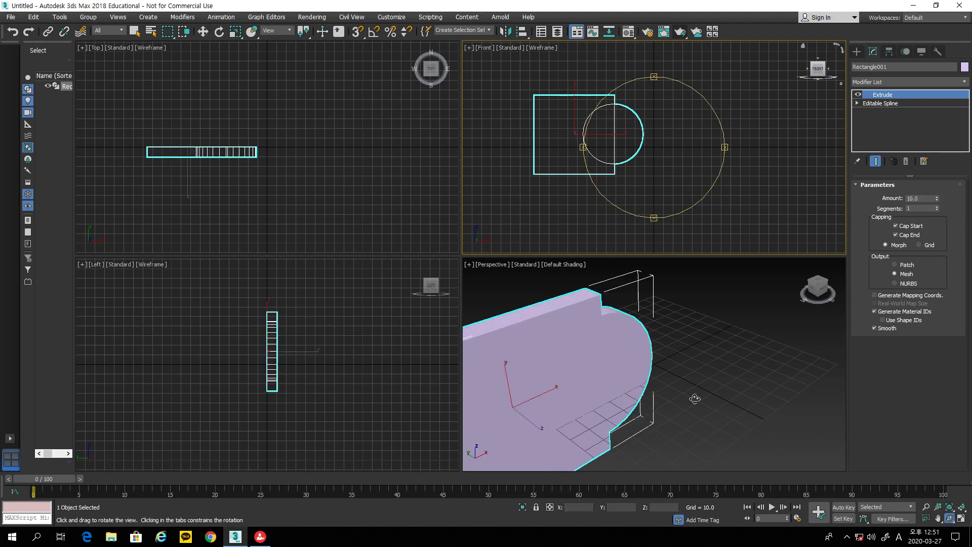
click(688, 386)
drag(688, 385, 651, 358)
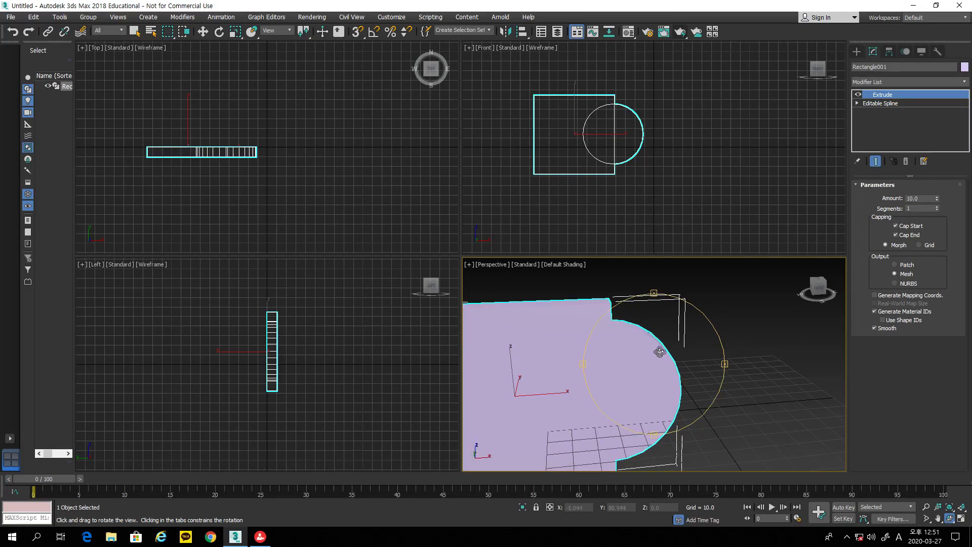
Step: At Spline sub-object level, move the circle to the rectangle's centre and return to Extrude
click(859, 103)
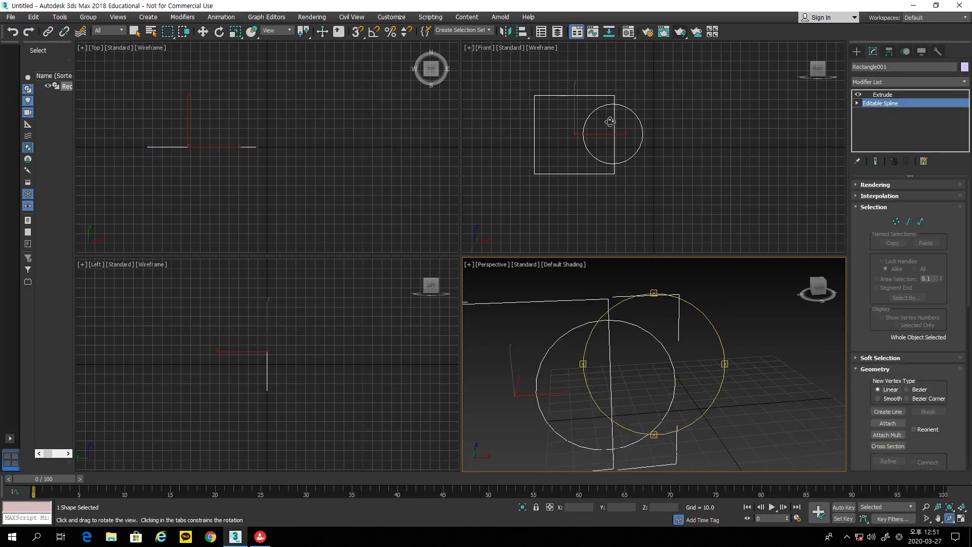
click(920, 221)
key(w)
click(641, 143)
drag(656, 133, 621, 142)
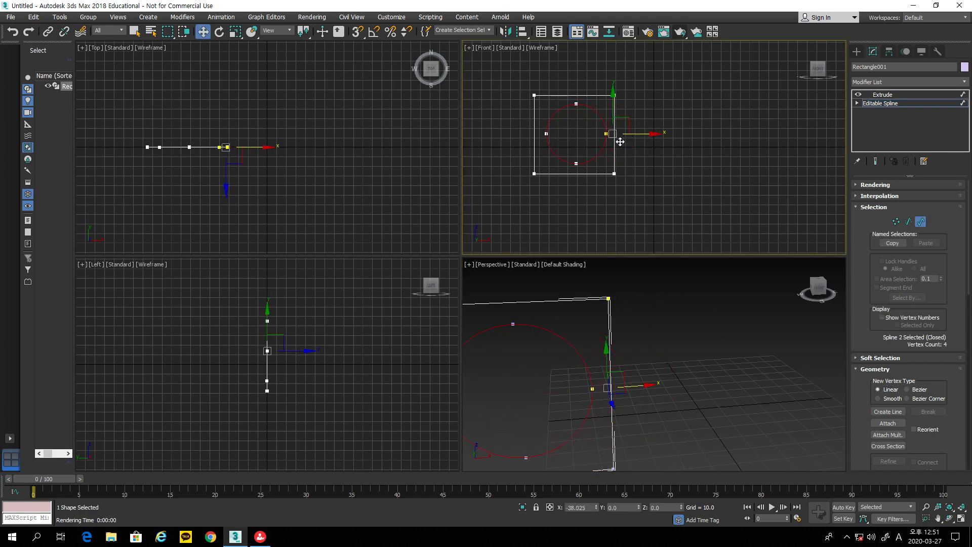
click(881, 95)
middle_drag(701, 346, 748, 328)
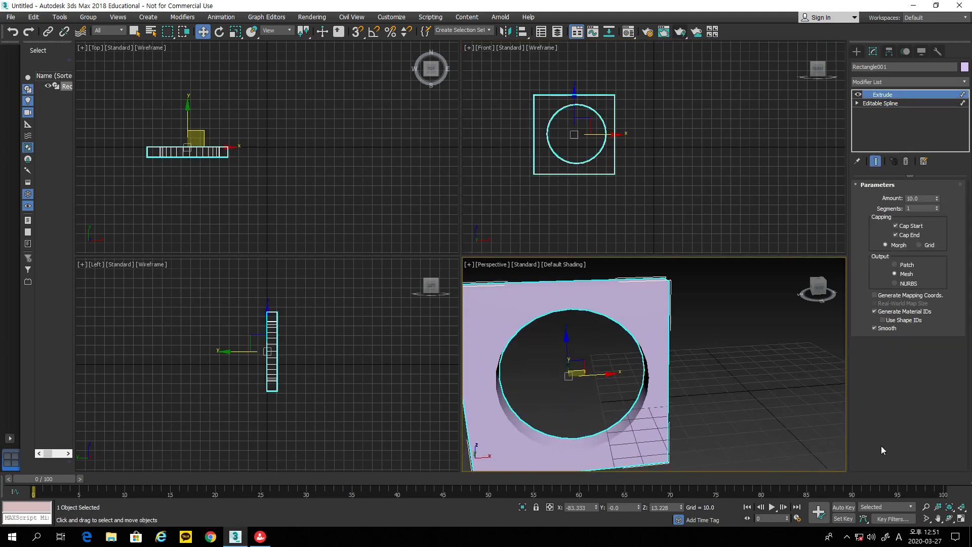
Step: Orbit the Perspective view around the holed frame and pan the Front view to free space on the right
click(949, 518)
drag(700, 393, 633, 384)
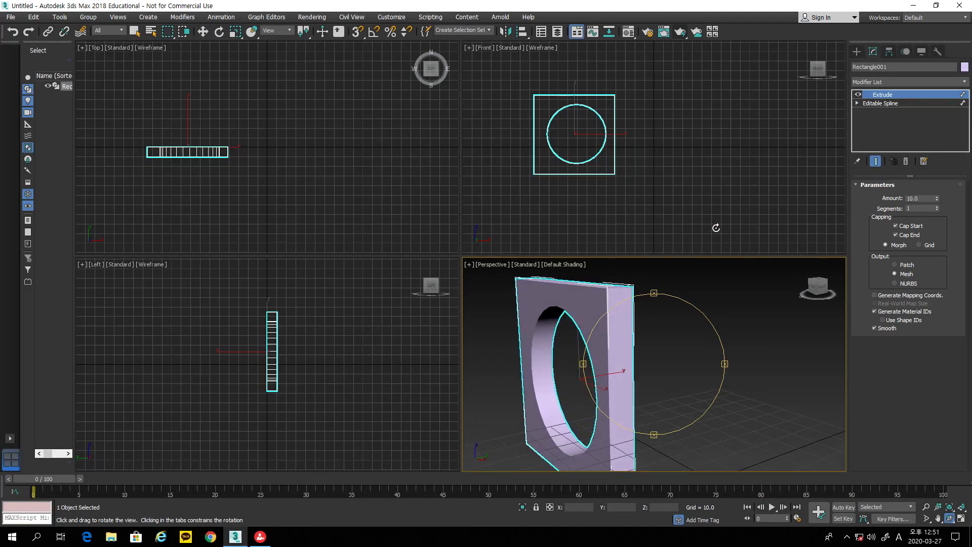
mouse_move(668, 354)
mouse_down()
mouse_move(759, 360)
mouse_move(698, 365)
mouse_move(662, 356)
mouse_up()
middle_drag(716, 178, 656, 191)
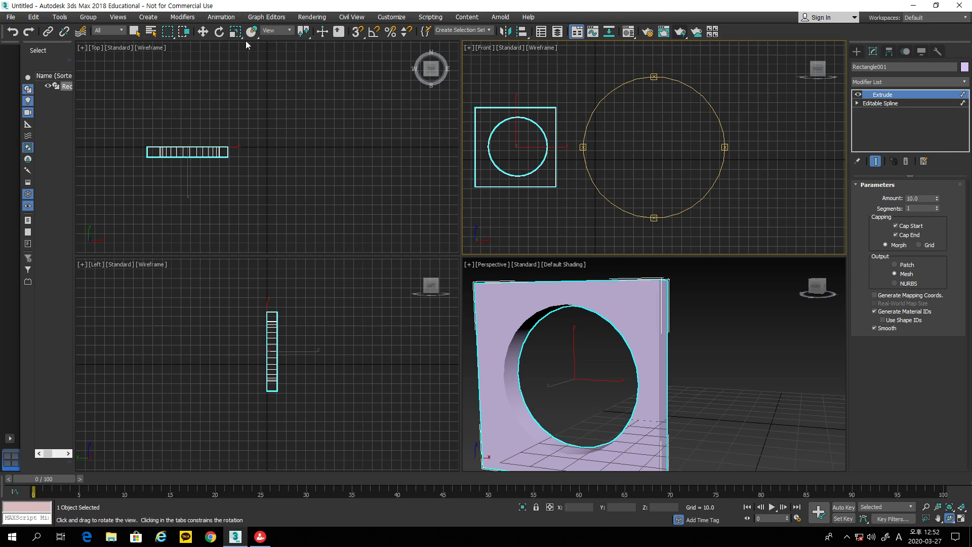
key(w)
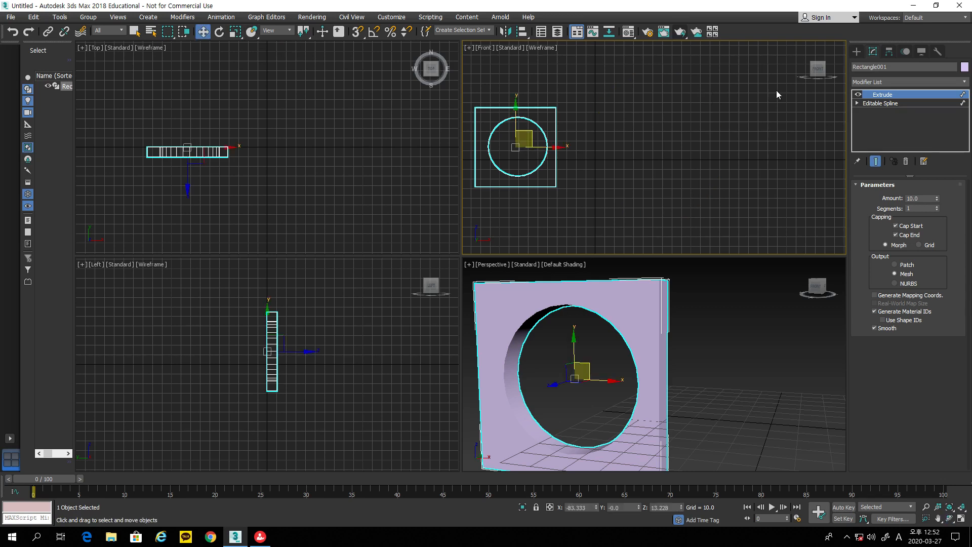
Step: Draw a circle right of the frame, overlap its right side with a roughly 51 × 26 rectangle, and select the circle
click(856, 52)
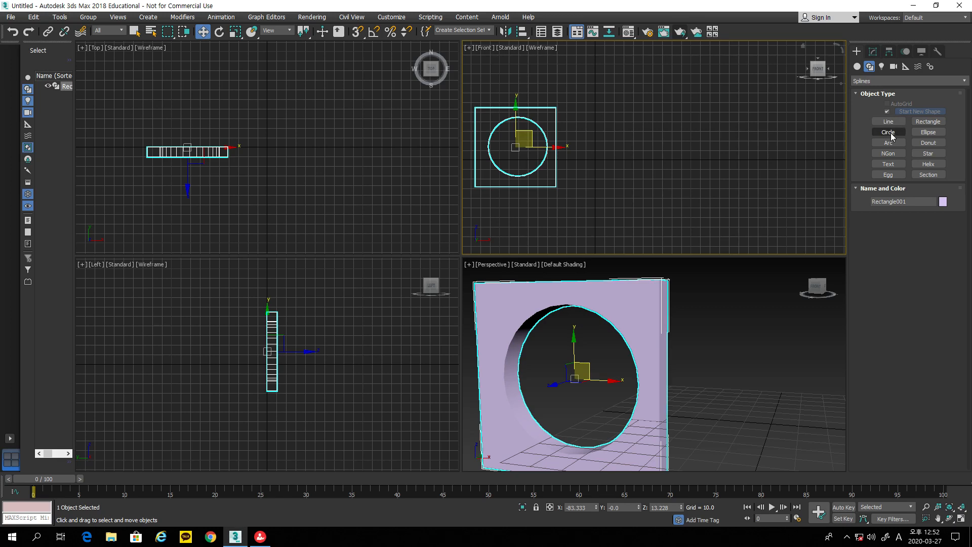
click(888, 132)
drag(653, 119, 692, 148)
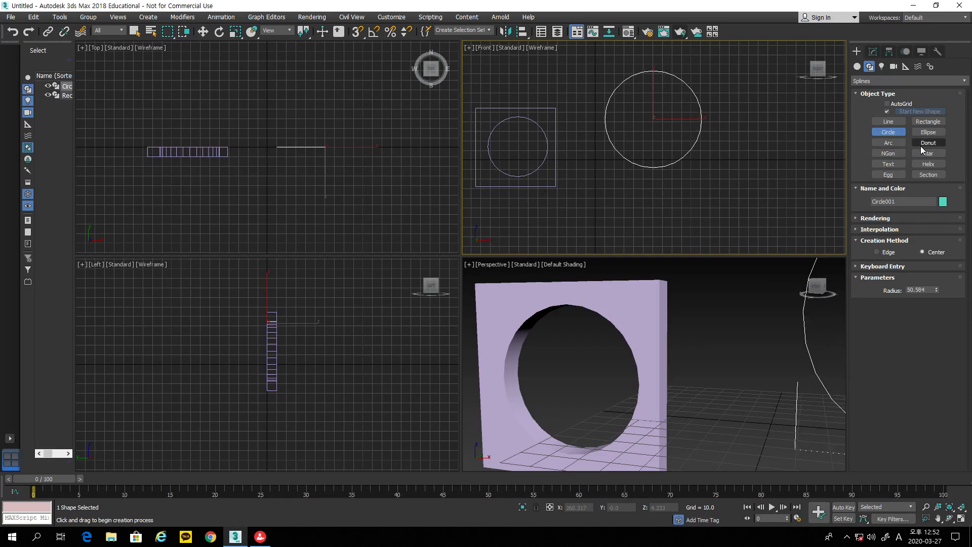
click(928, 122)
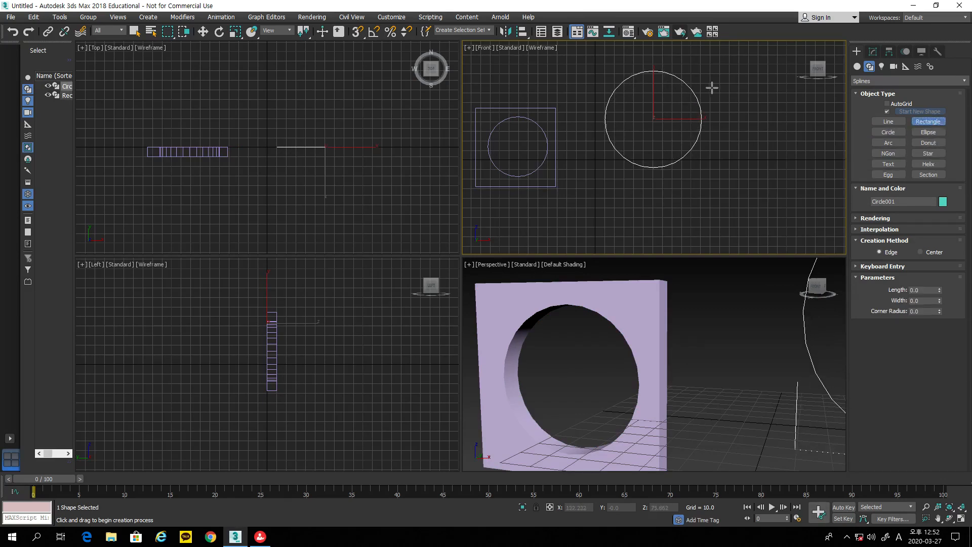
drag(669, 103, 718, 129)
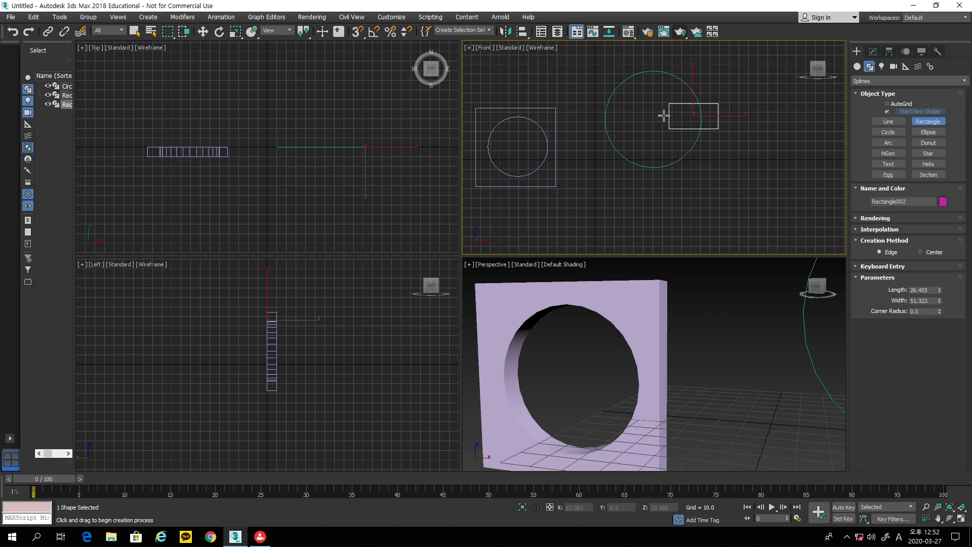
click(202, 31)
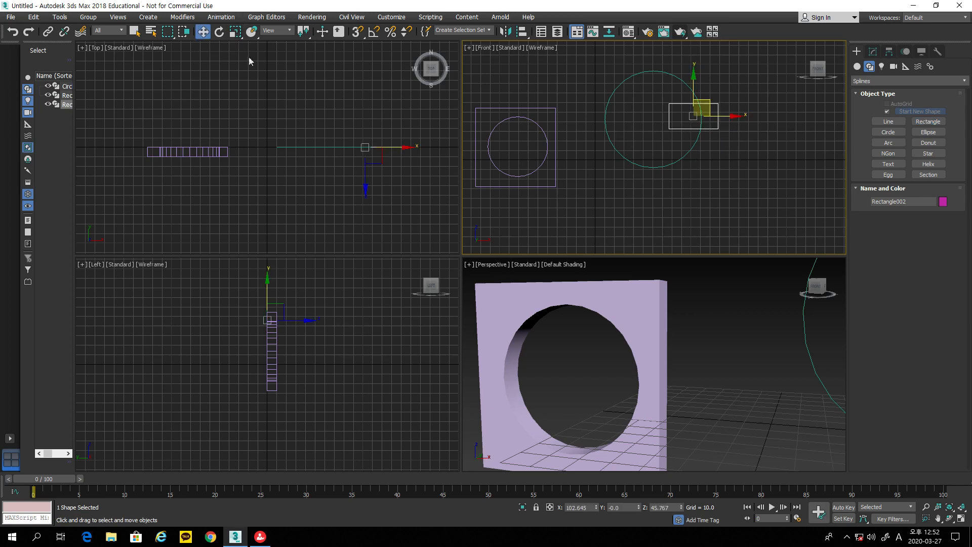
click(658, 166)
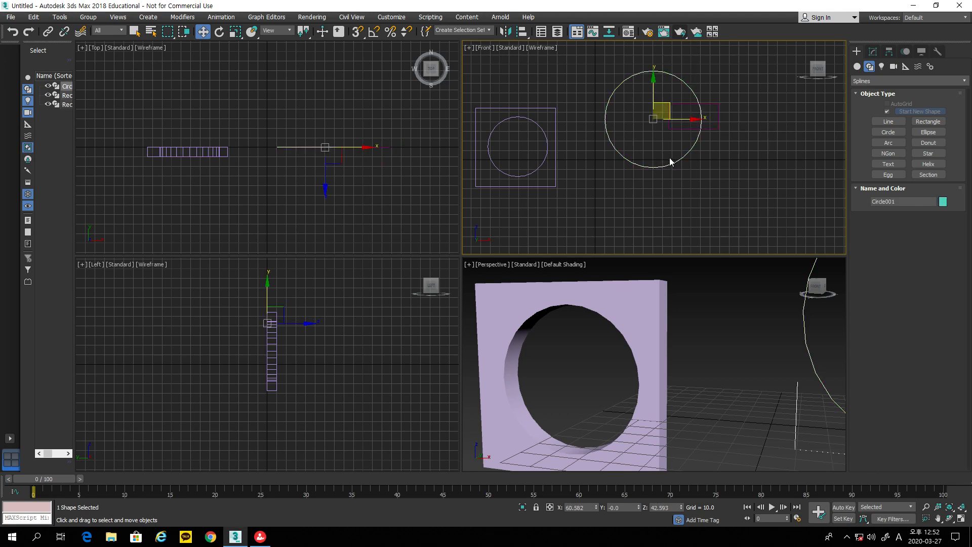
Step: Convert the new circle to an Editable Spline and Attach the overlapping rectangle to it
right_click(668, 163)
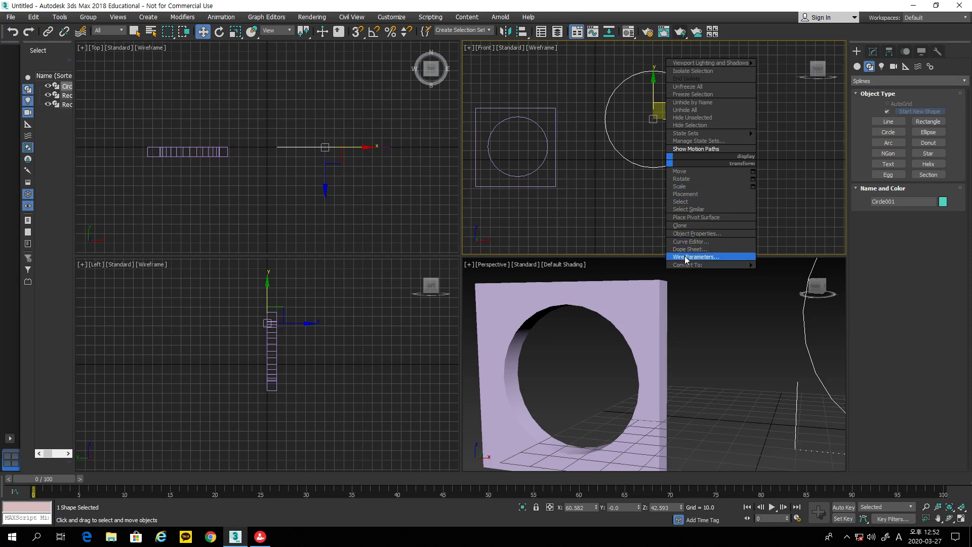
mouse_move(689, 265)
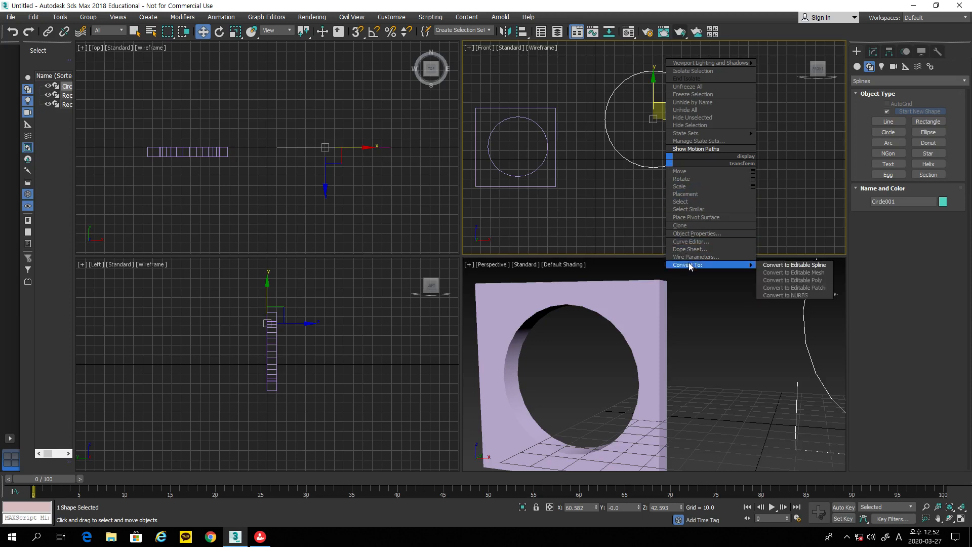
click(767, 265)
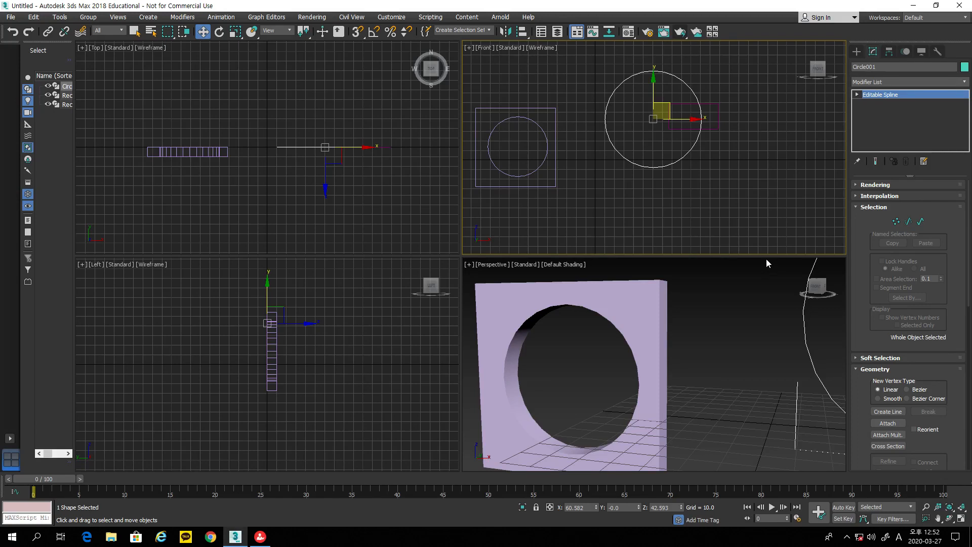
click(887, 423)
click(718, 127)
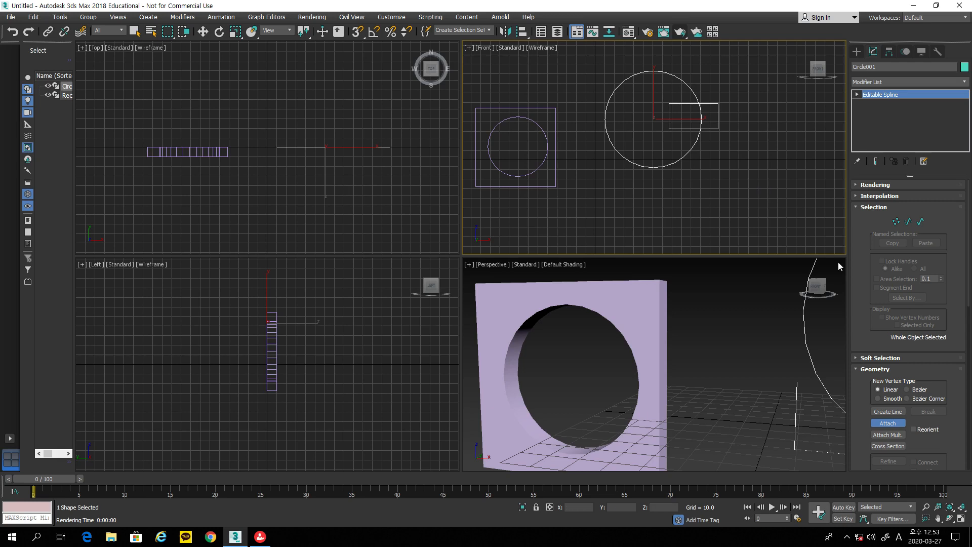
Step: At Spline sub-object level, exit attach mode and select the circle spline
drag(917, 416, 929, 127)
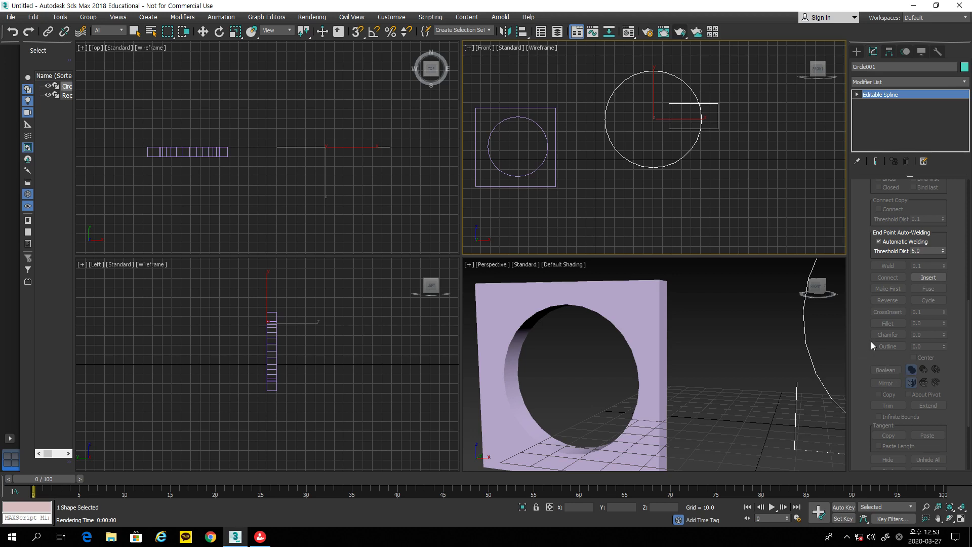
drag(871, 356, 871, 422)
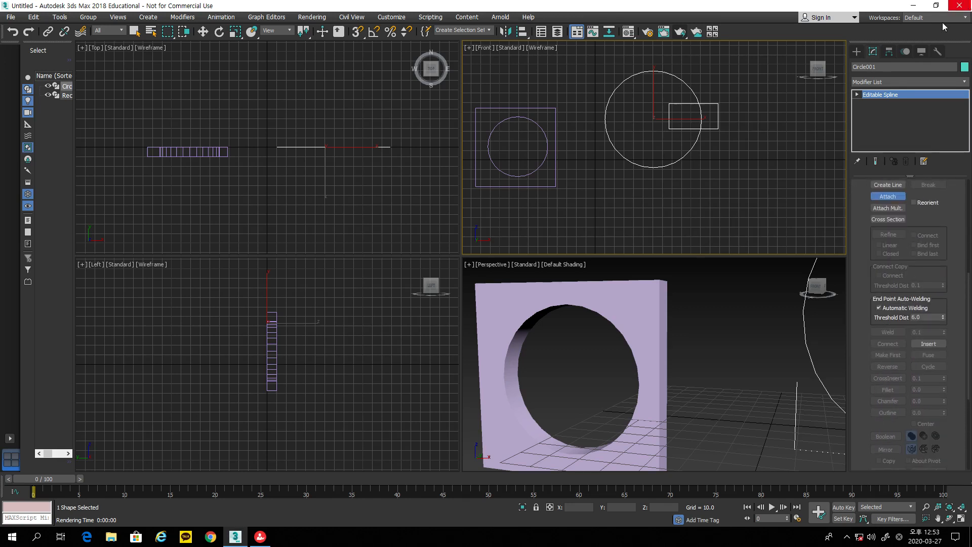
click(857, 94)
click(870, 120)
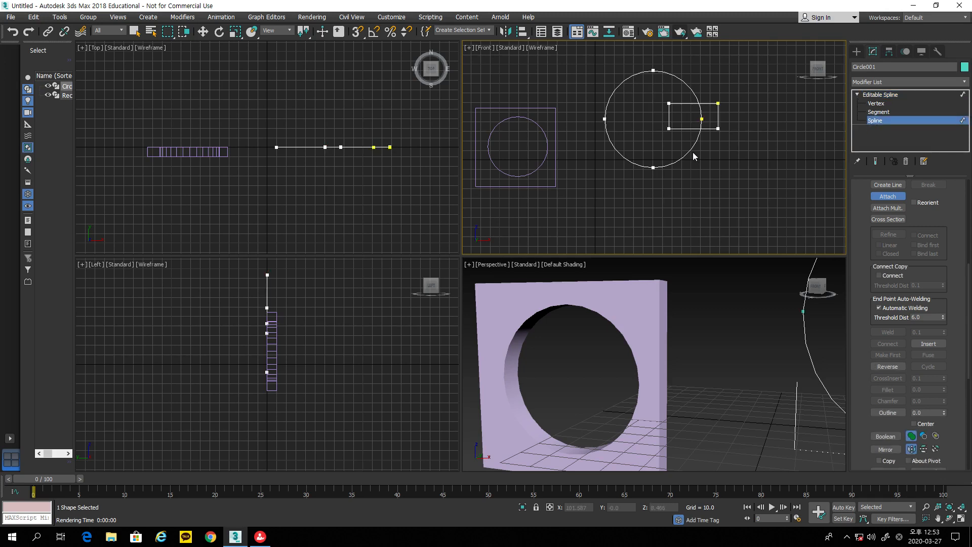
click(887, 196)
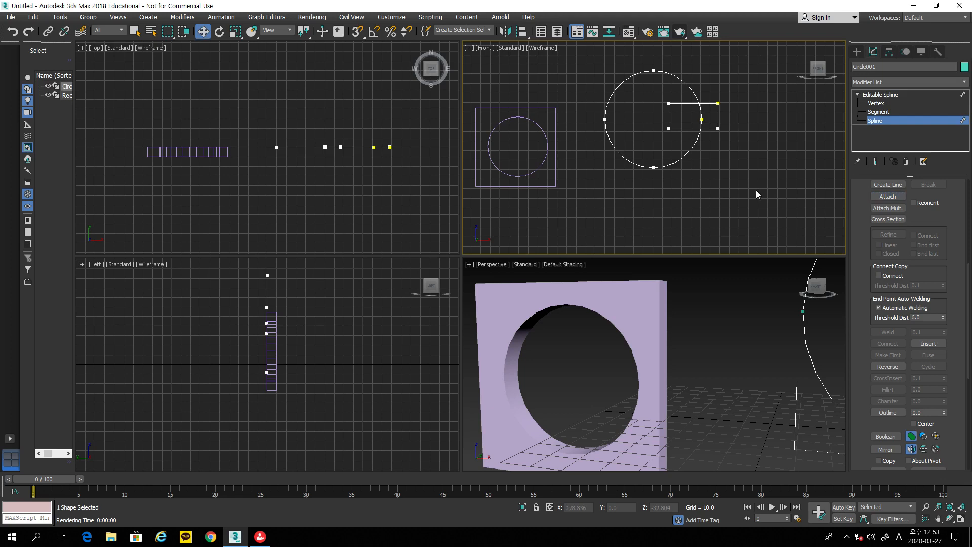
click(680, 160)
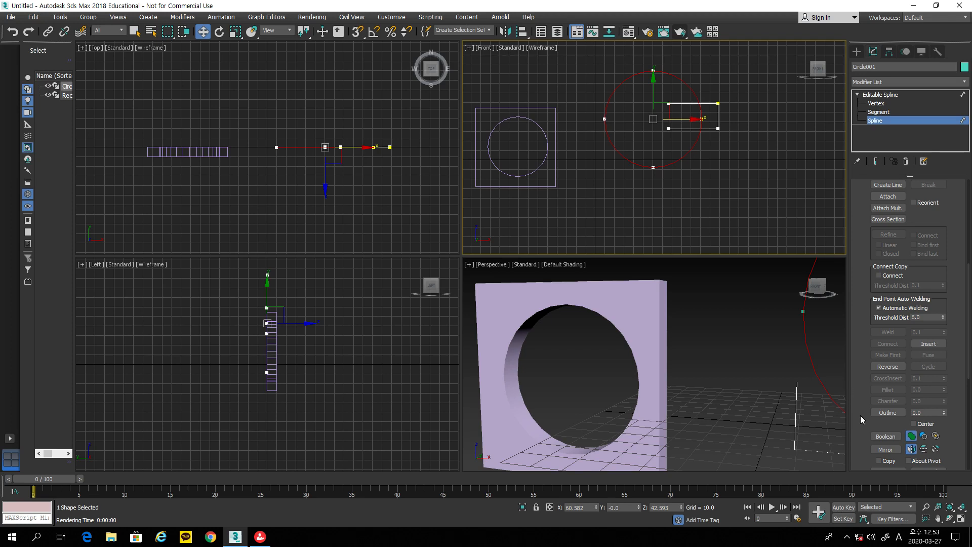
Step: Union the rectangle into the circle with a spline Boolean, then deselect the outline
click(880, 435)
click(912, 436)
click(885, 436)
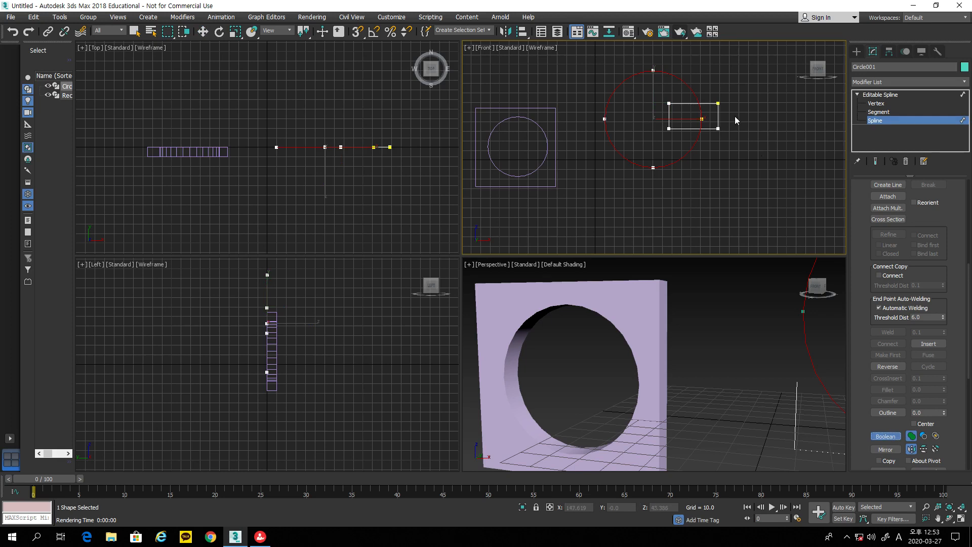
click(718, 114)
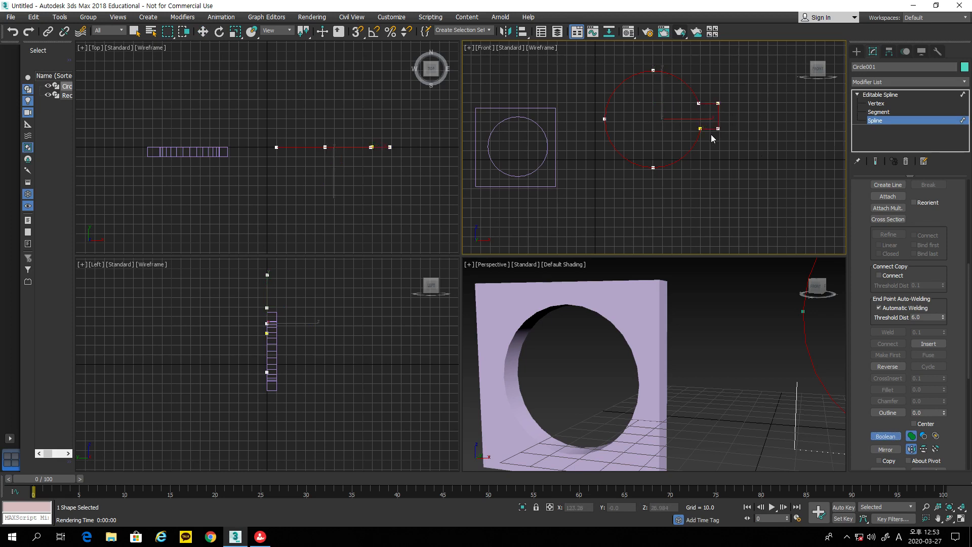
click(202, 31)
click(758, 175)
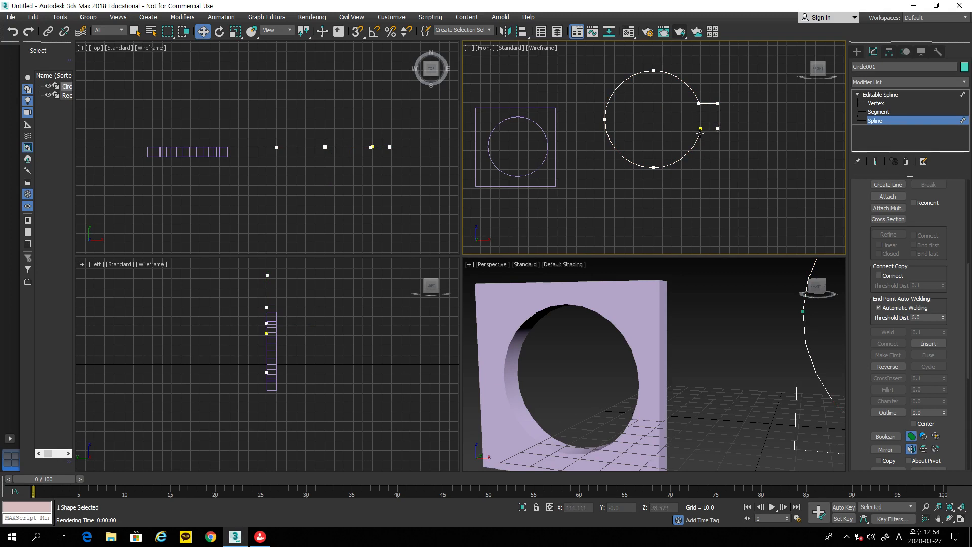
middle_drag(765, 327, 632, 353)
scroll(679, 338, down, 5)
click(899, 82)
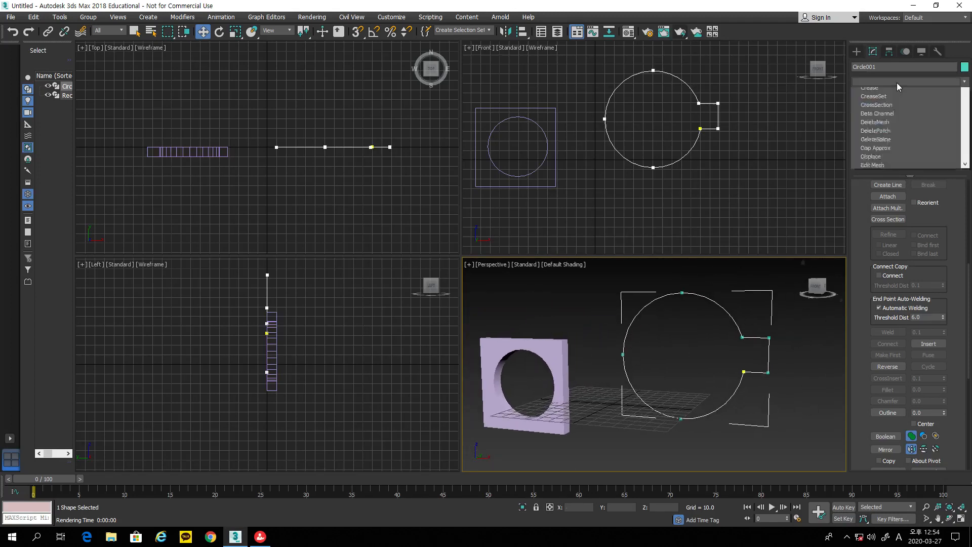
drag(966, 240, 968, 286)
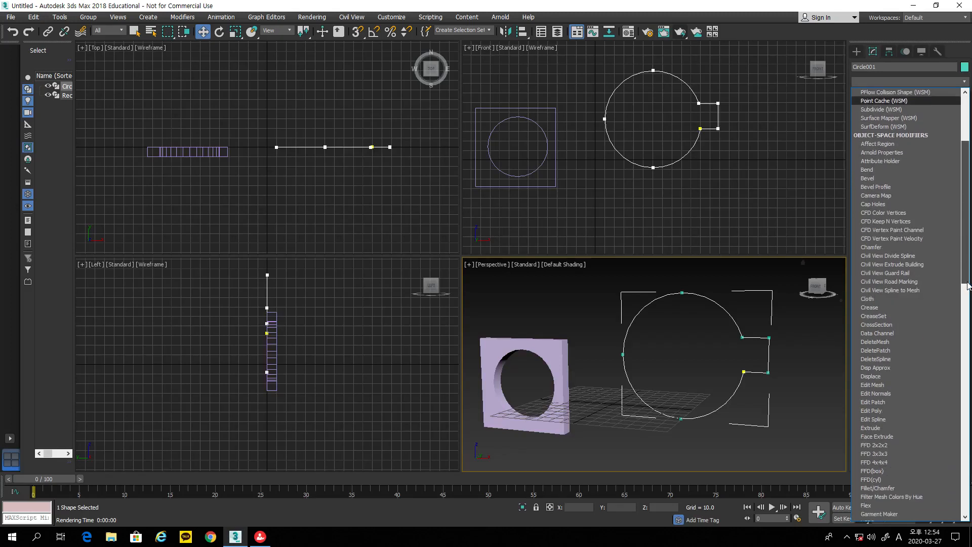
click(899, 428)
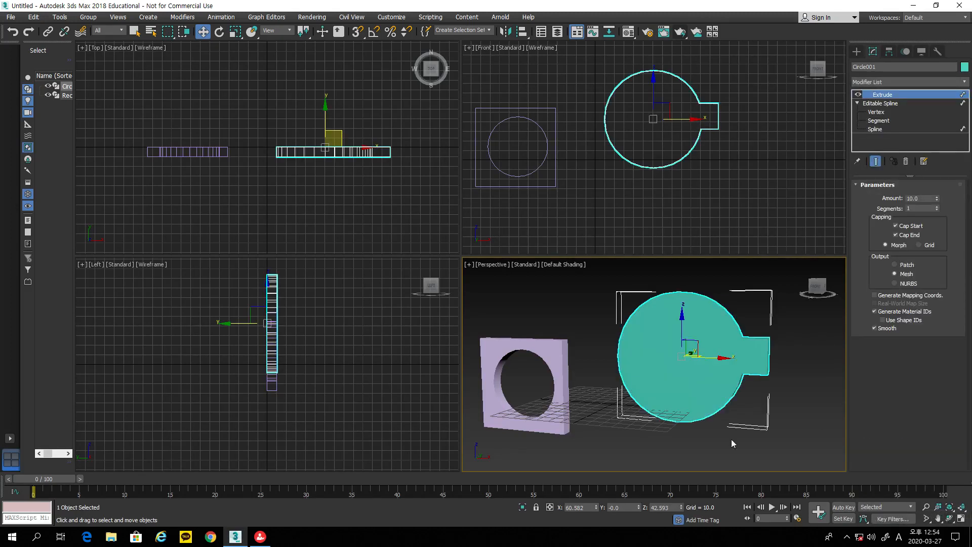
click(950, 518)
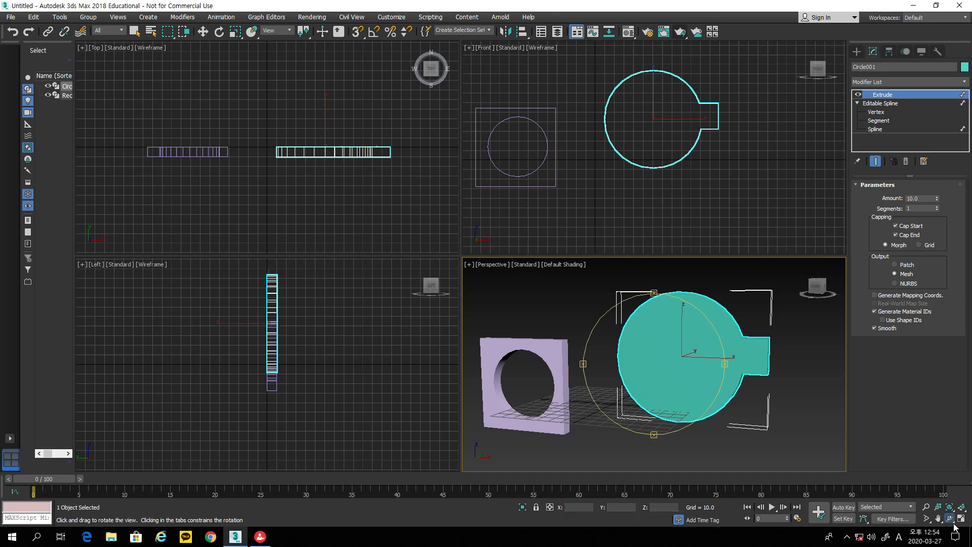
drag(713, 398, 696, 399)
drag(680, 411, 736, 390)
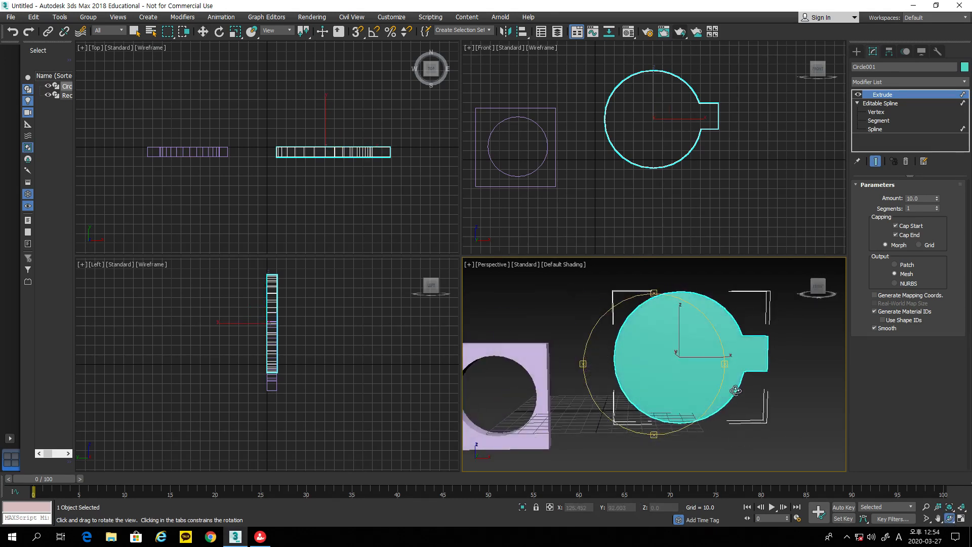
click(906, 163)
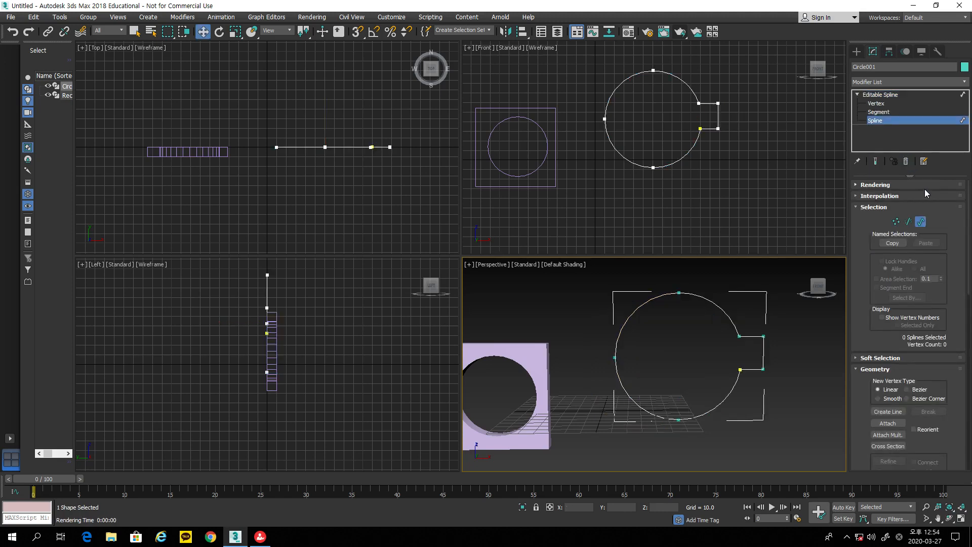
Step: Undo back to the separate splines and Boolean-subtract the rectangle from the circle
key(ctrl+z)
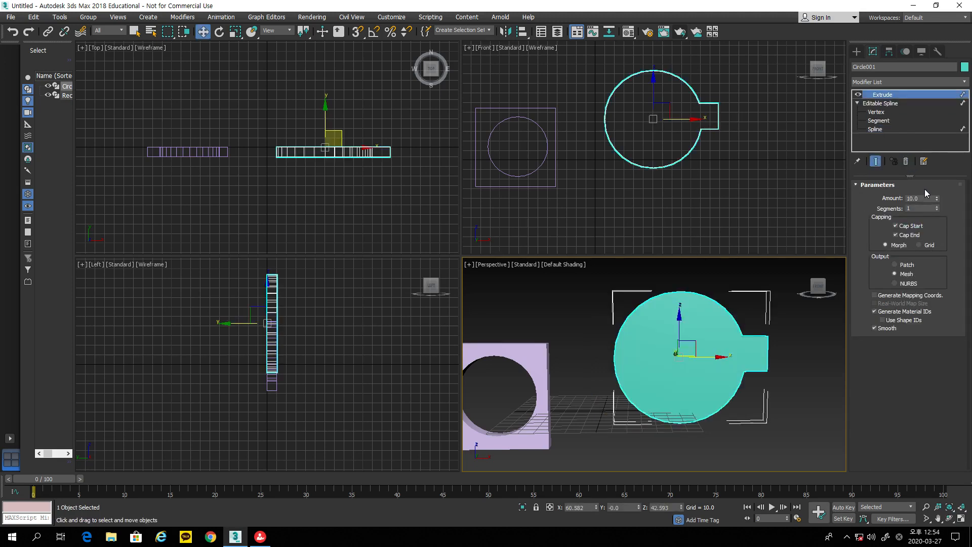
key(ctrl+y)
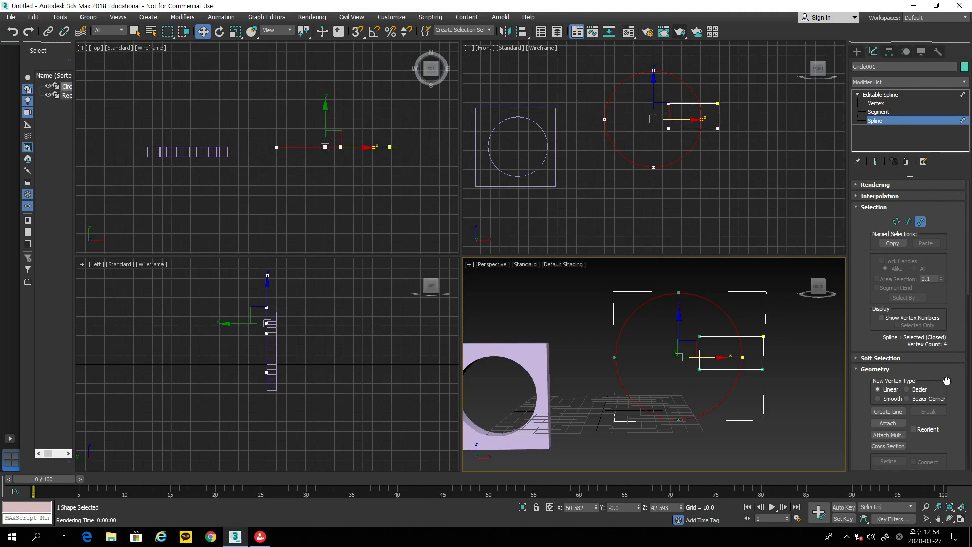
scroll(946, 380, down, 8)
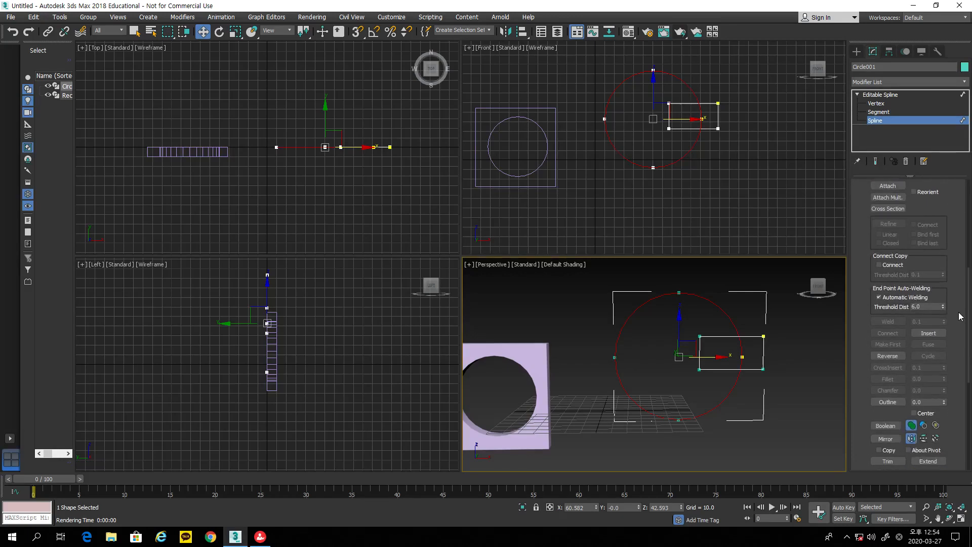
click(922, 425)
click(927, 425)
click(887, 426)
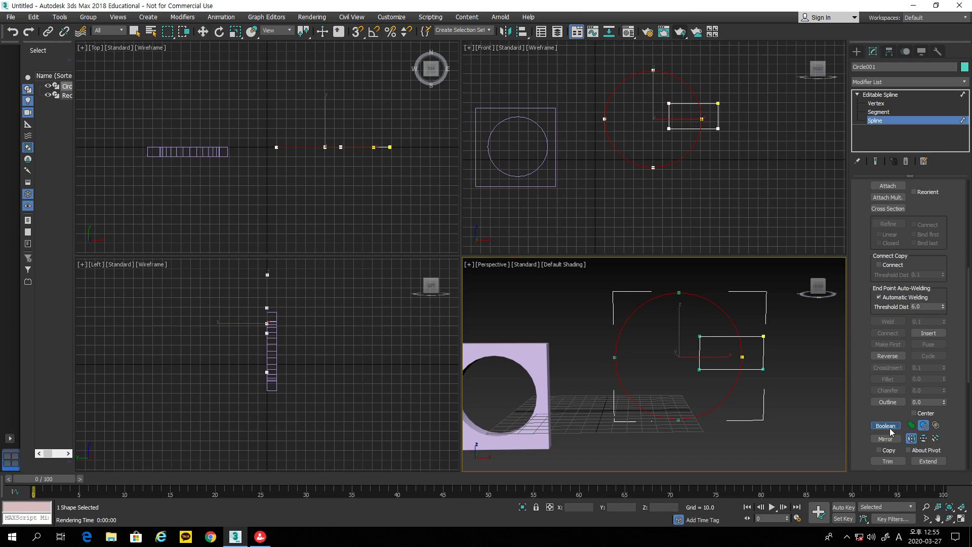
click(718, 120)
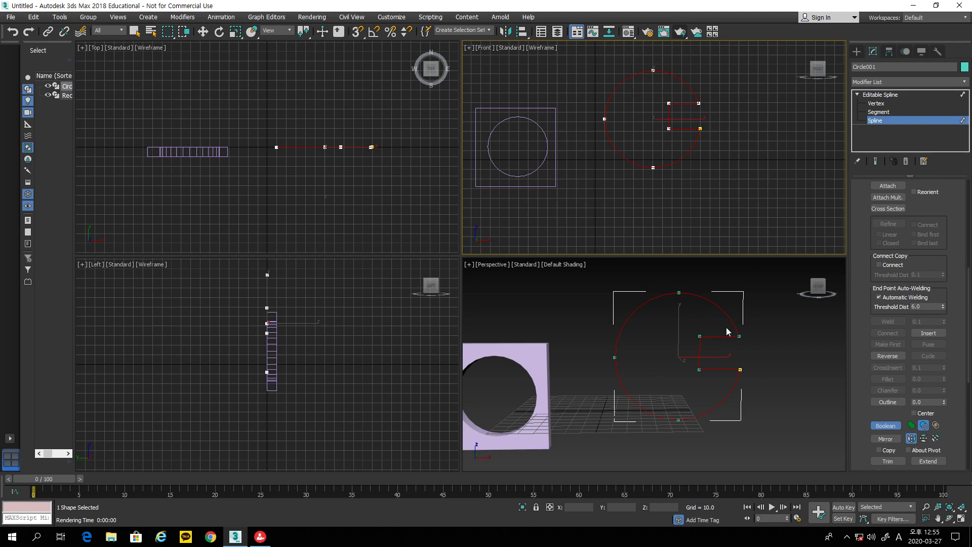
Step: Extrude the notched circle into a solid, then undo back to the separate circle and rectangle
click(950, 519)
click(688, 371)
drag(690, 358, 661, 377)
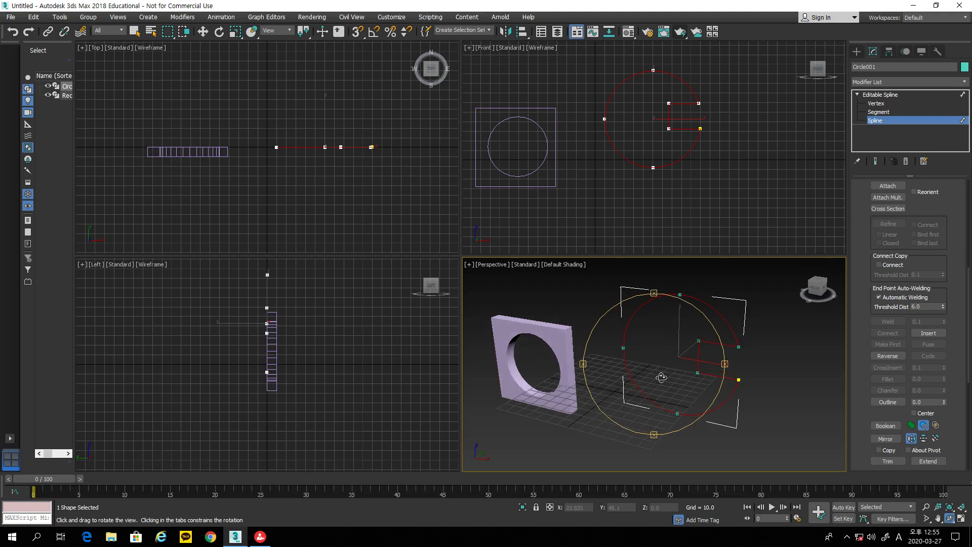
click(901, 79)
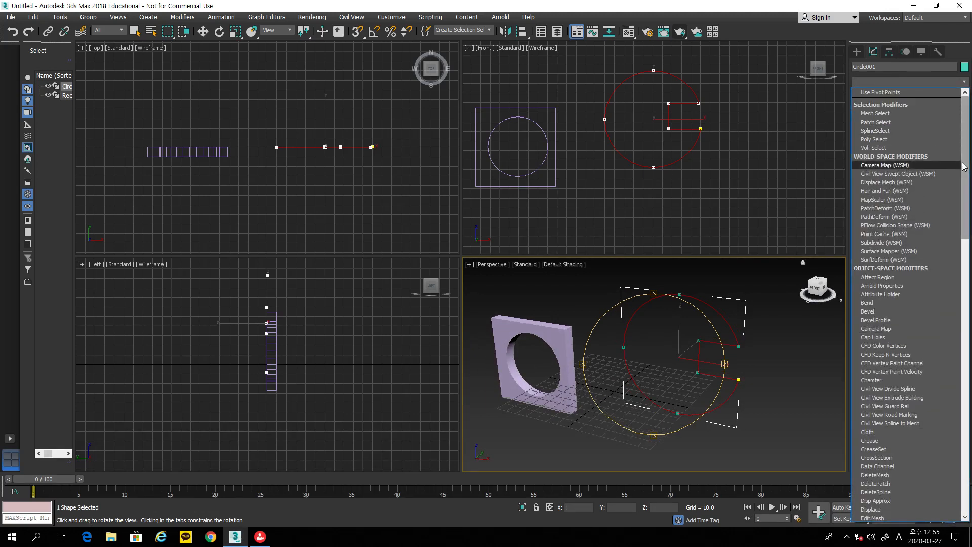
drag(963, 166, 970, 236)
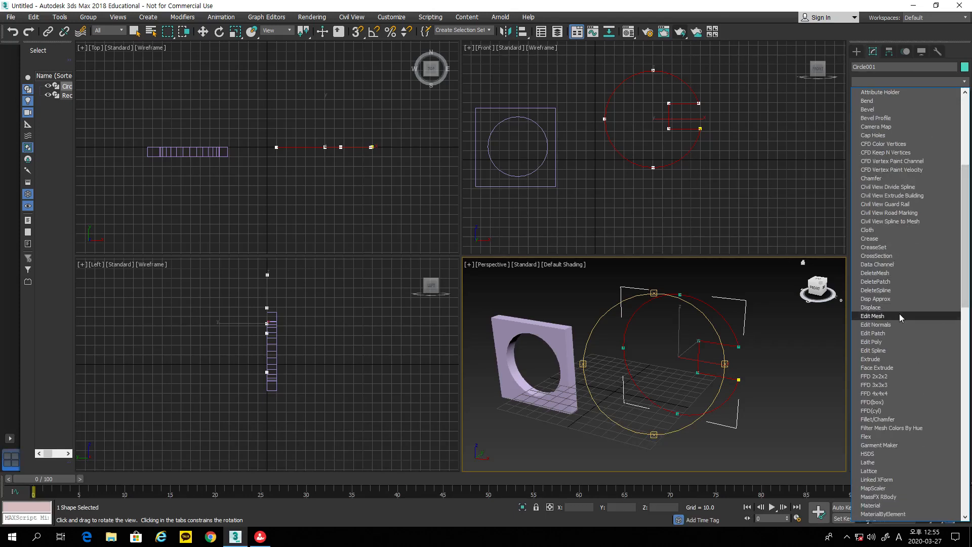
click(891, 360)
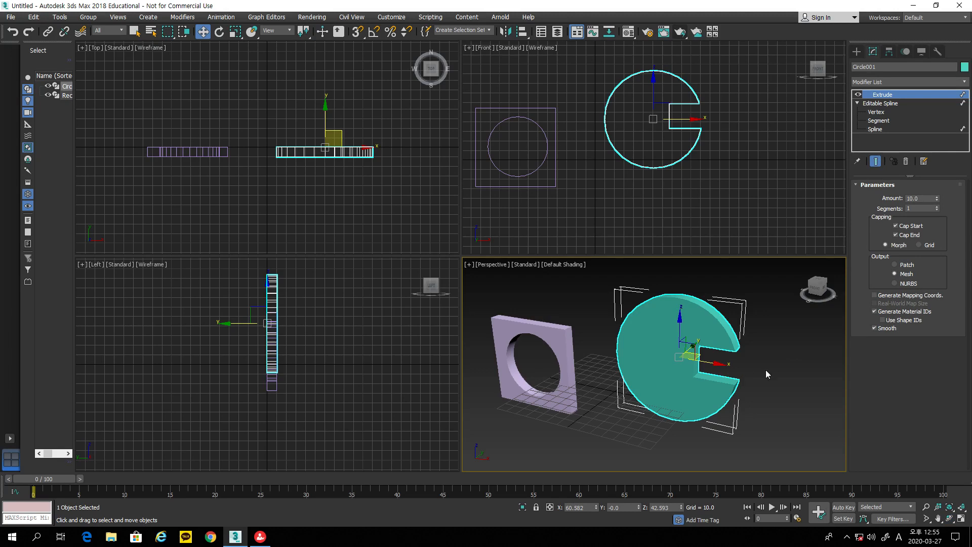
key(ctrl+z)
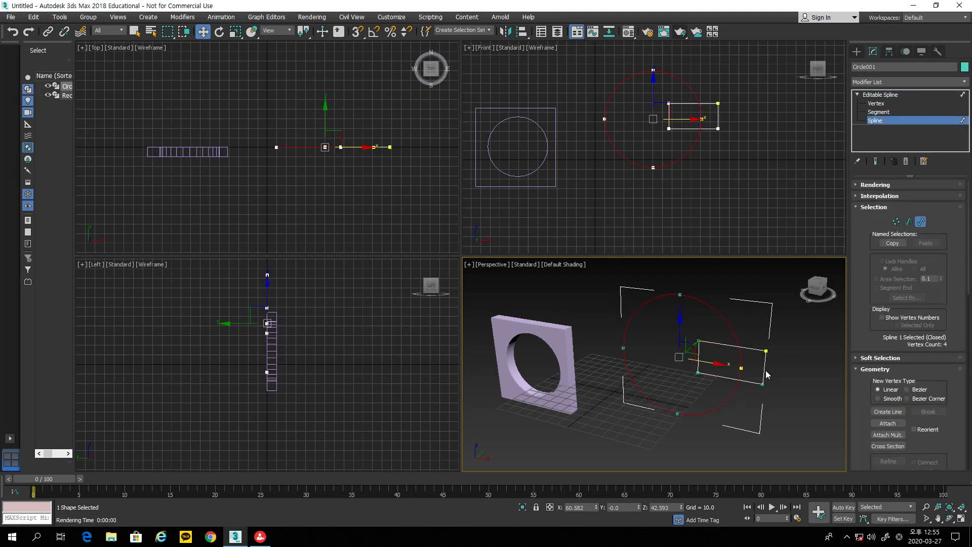
Step: Boolean-intersect the rectangle with the circle, keeping only their overlap, and orbit to inspect it
drag(869, 382, 901, 133)
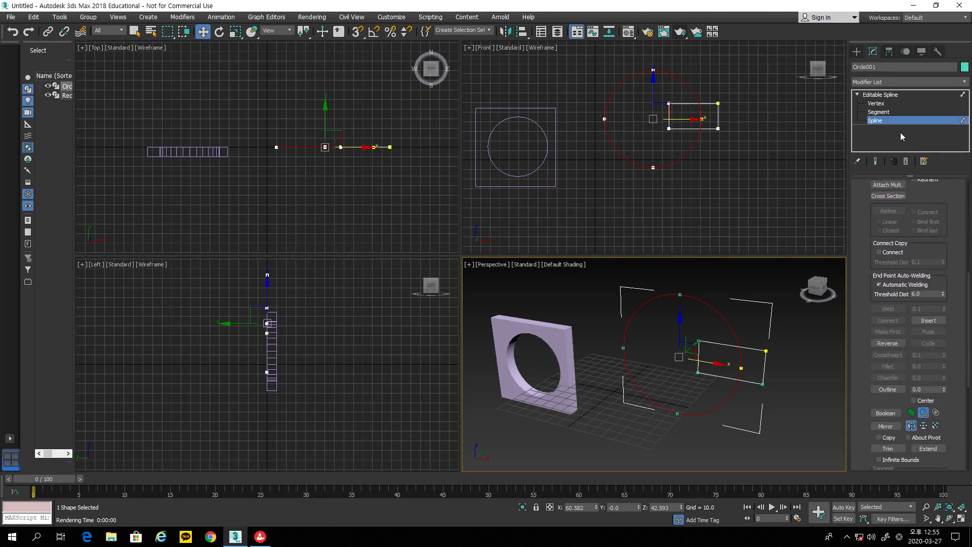
click(936, 413)
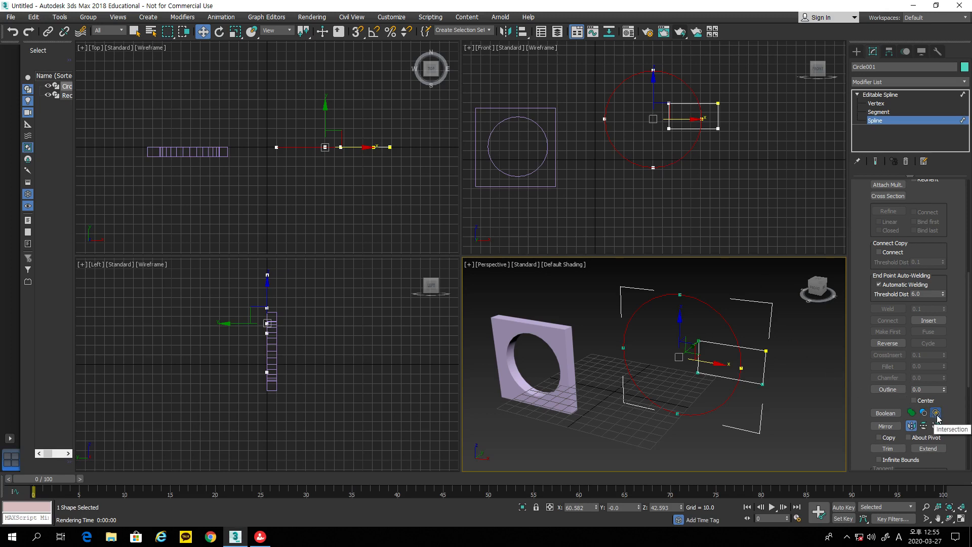
click(890, 414)
click(723, 115)
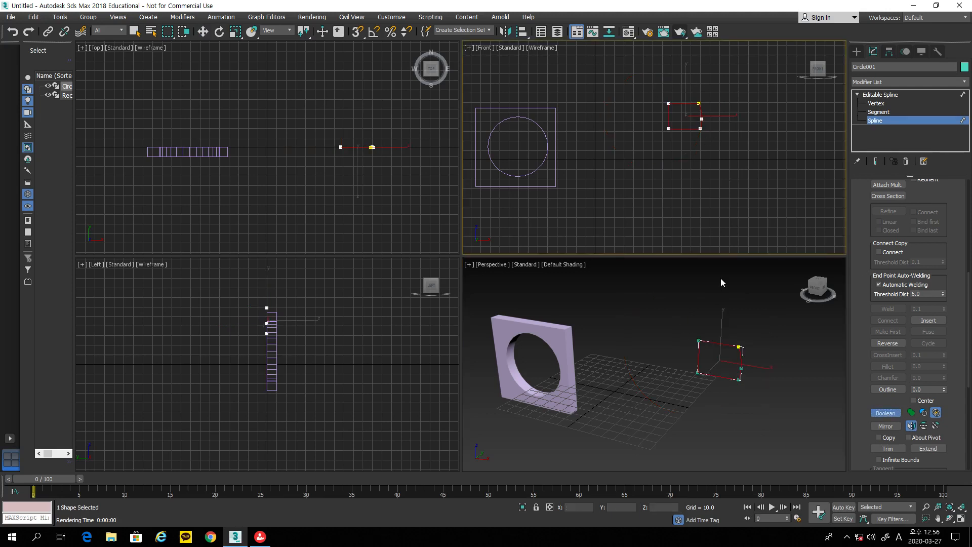
click(948, 518)
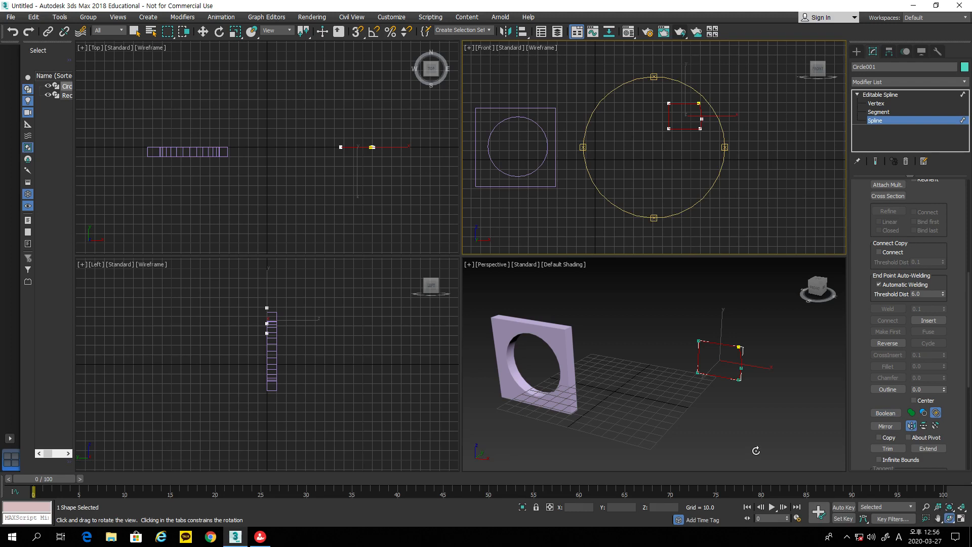
click(737, 400)
mouse_move(708, 386)
mouse_down()
mouse_move(689, 405)
mouse_move(701, 415)
mouse_move(694, 386)
mouse_up()
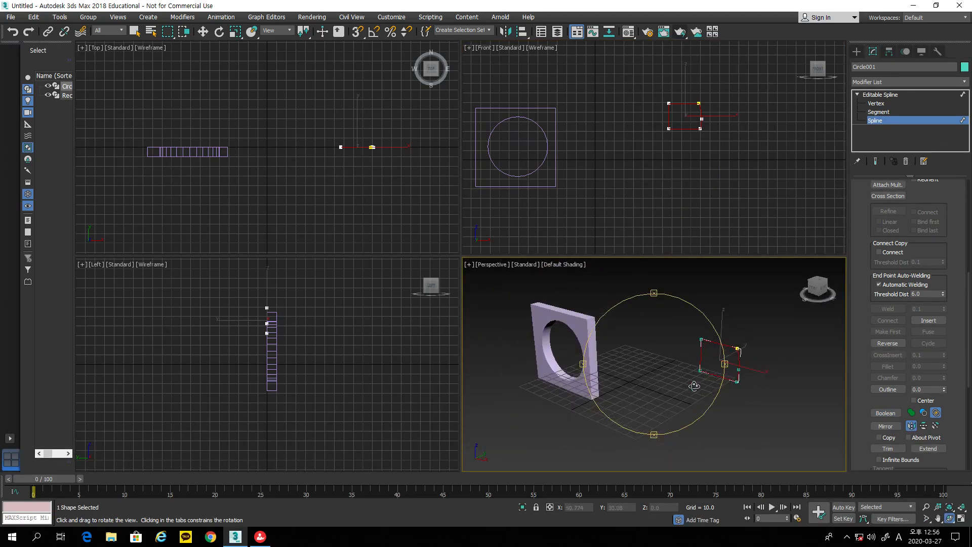